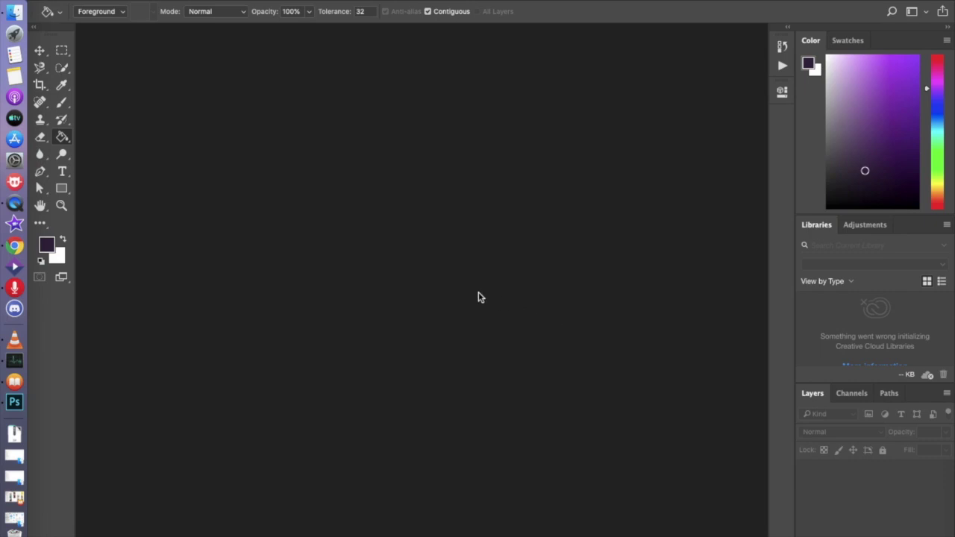
Select the Rectangular Marquee tool in the Photoshop toolbar.
{"action": "left_click", "coordinate": [63, 50]}
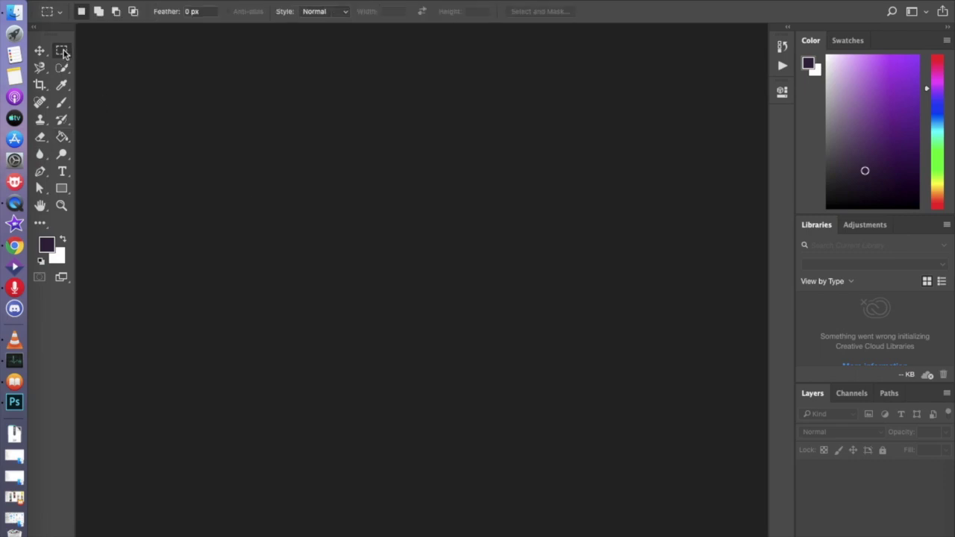
{"action": "left_click", "coordinate": [62, 68]}
Scroll the 'photoshop tutorials' results and open the photoshoptutorials.ws result in a new tab.
{"action": "left_click", "coordinate": [63, 51]}
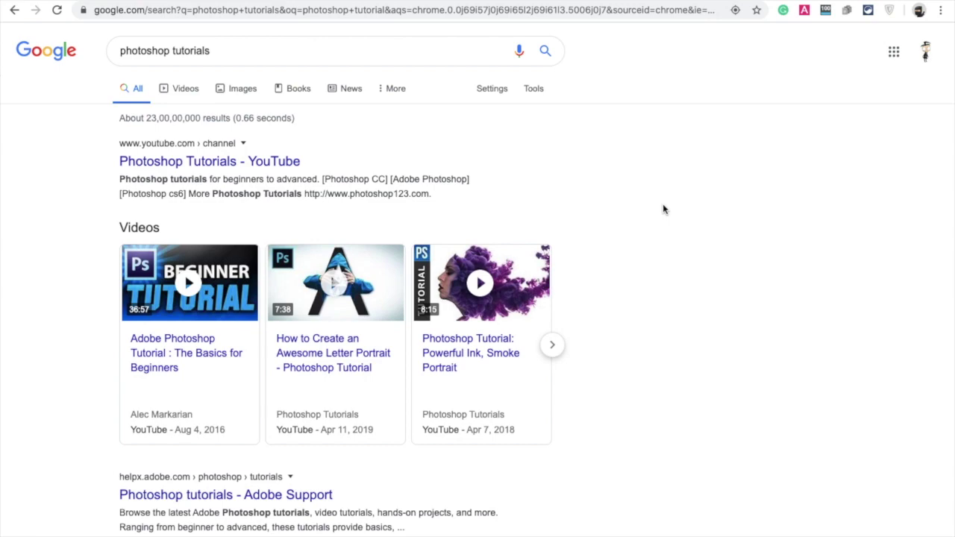
{"action": "scroll", "coordinate": [635, 298], "scroll_direction": "down", "scroll_amount": 1}
{"action": "scroll", "coordinate": [635, 297], "scroll_direction": "down", "scroll_amount": 2}
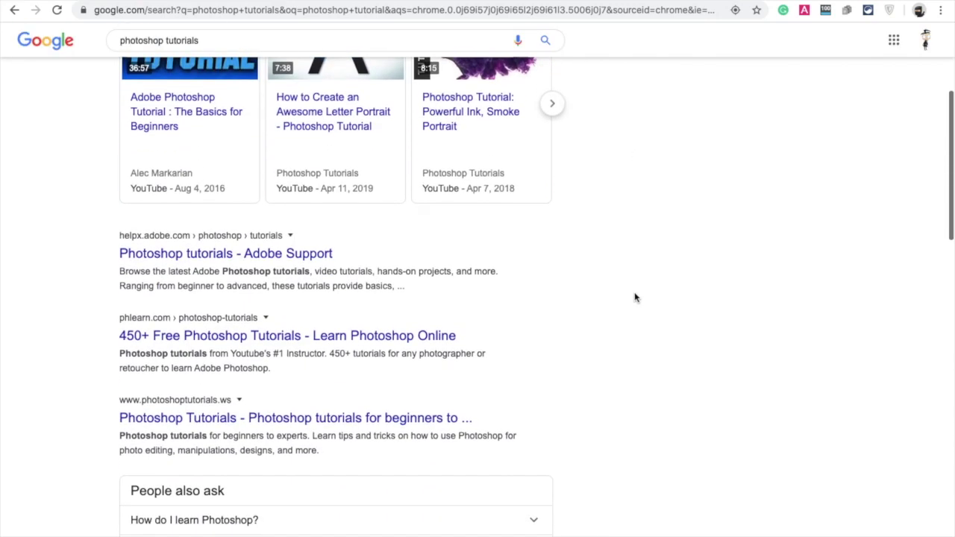
{"action": "scroll", "coordinate": [635, 297], "scroll_direction": "down", "scroll_amount": 1}
{"action": "scroll", "coordinate": [635, 297], "scroll_direction": "down", "scroll_amount": 1}
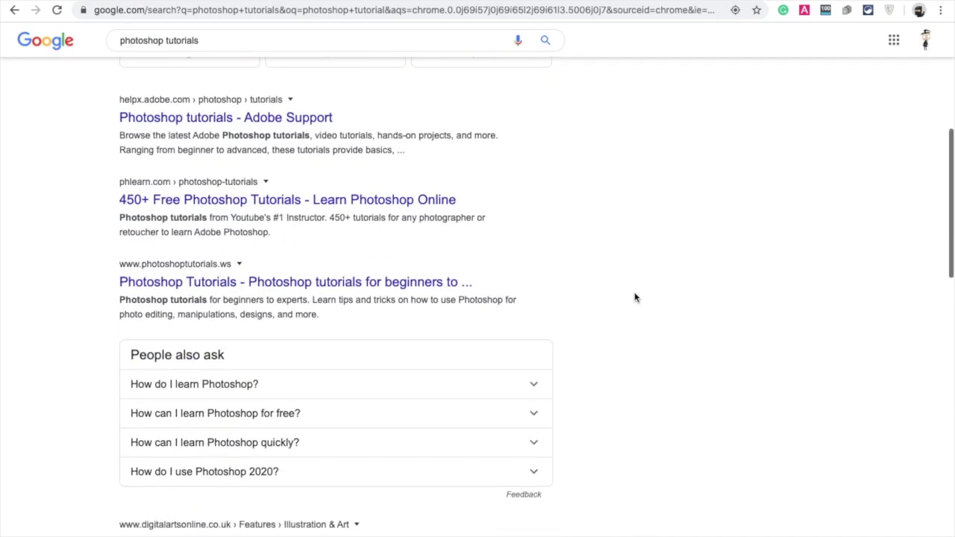
{"action": "scroll", "coordinate": [636, 297], "scroll_direction": "down", "scroll_amount": 2}
{"action": "right_click", "coordinate": [263, 200]}
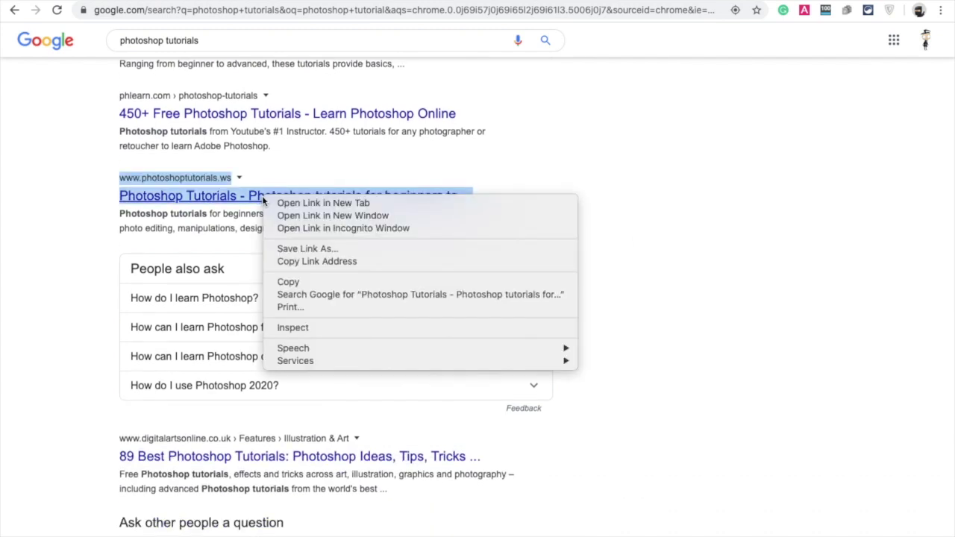
{"action": "left_click", "coordinate": [314, 203]}
Open the PHLEARN result in a new tab, then scroll further down the results.
{"action": "right_click", "coordinate": [304, 112]}
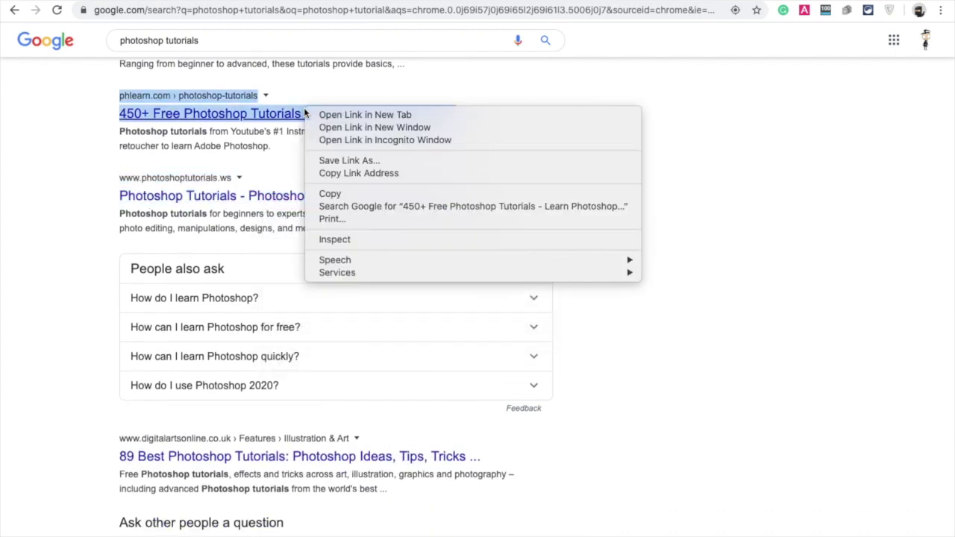
{"action": "left_click", "coordinate": [326, 115]}
{"action": "scroll", "coordinate": [595, 226], "scroll_direction": "down", "scroll_amount": 1}
{"action": "scroll", "coordinate": [595, 227], "scroll_direction": "down", "scroll_amount": 2}
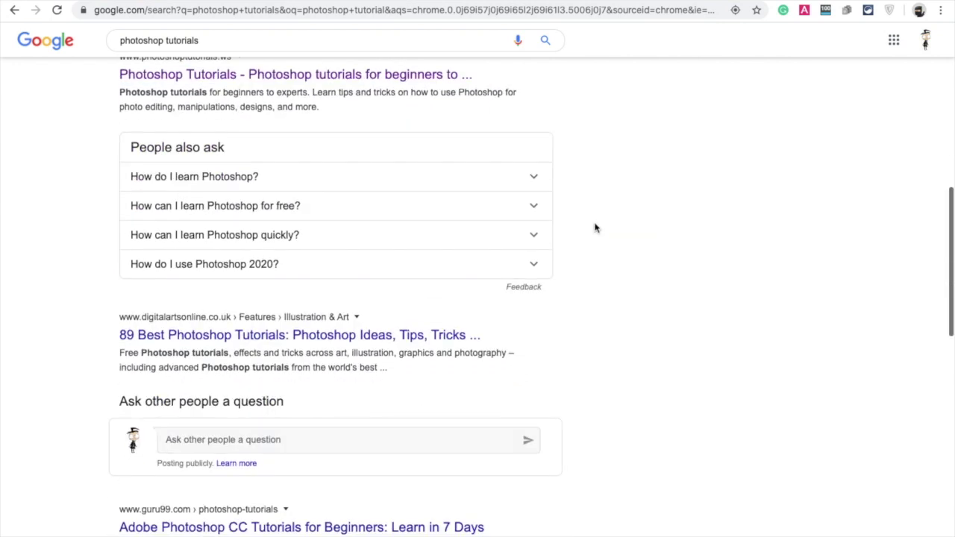
{"action": "scroll", "coordinate": [628, 298], "scroll_direction": "down", "scroll_amount": 4}
{"action": "scroll", "coordinate": [628, 299], "scroll_direction": "down", "scroll_amount": 2}
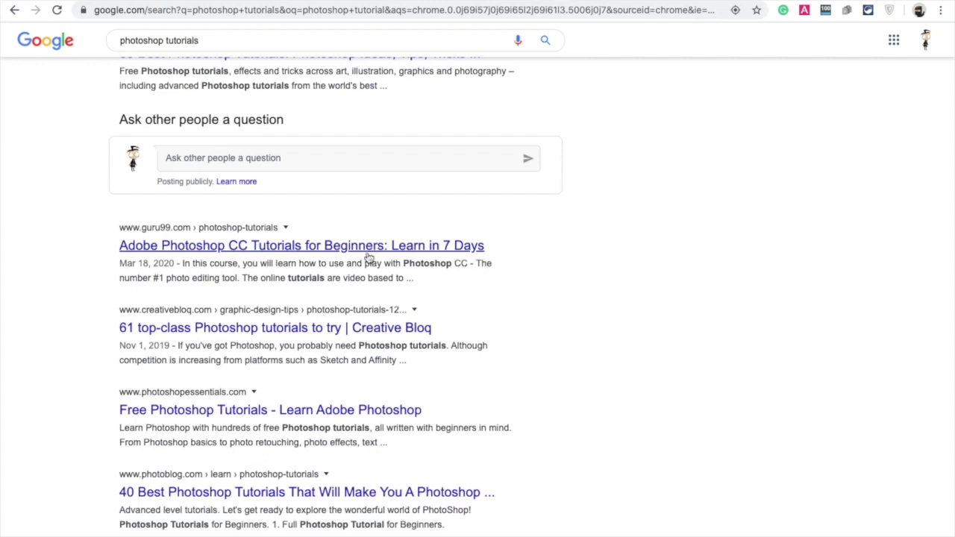
{"action": "scroll", "coordinate": [408, 401], "scroll_direction": "down", "scroll_amount": 1}
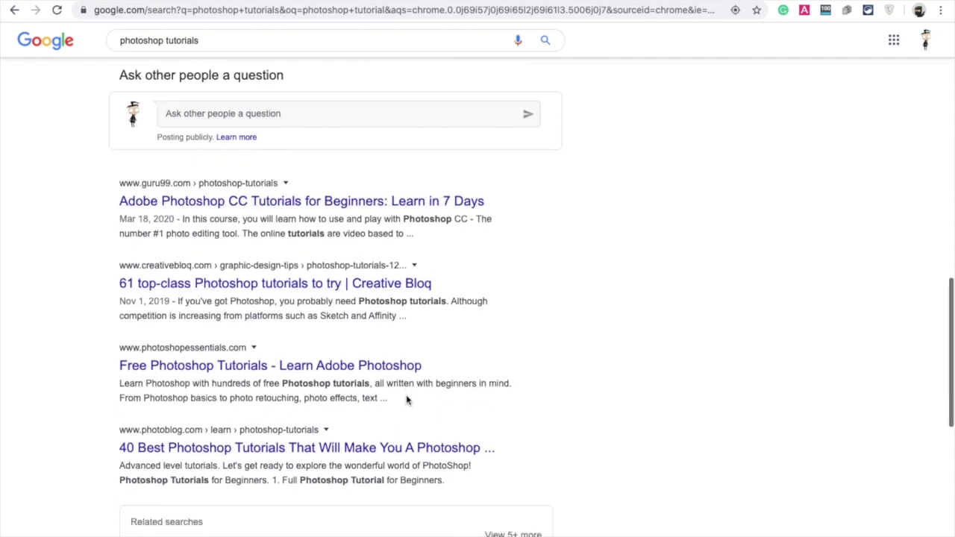
{"action": "scroll", "coordinate": [388, 398], "scroll_direction": "down", "scroll_amount": 1}
{"action": "scroll", "coordinate": [378, 332], "scroll_direction": "down", "scroll_amount": 2}
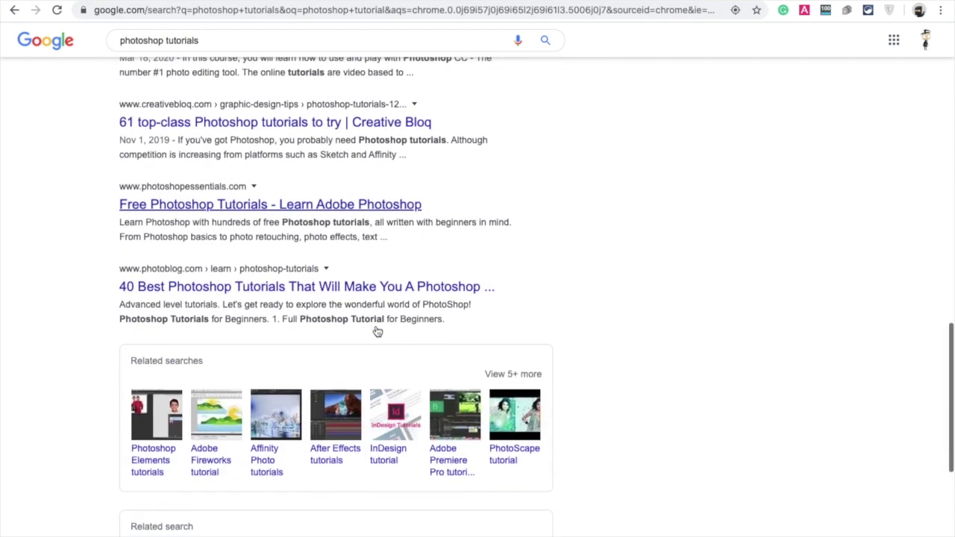
{"action": "scroll", "coordinate": [378, 333], "scroll_direction": "down", "scroll_amount": 2}
{"action": "scroll", "coordinate": [377, 330], "scroll_direction": "down", "scroll_amount": 3}
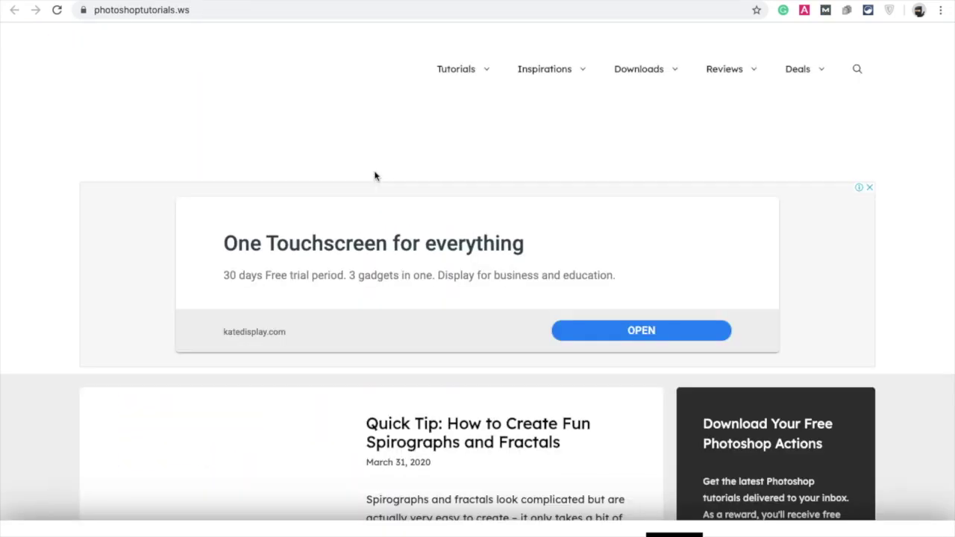
{"action": "scroll", "coordinate": [375, 176], "scroll_direction": "down", "scroll_amount": 2}
{"action": "scroll", "coordinate": [375, 176], "scroll_direction": "down", "scroll_amount": 1}
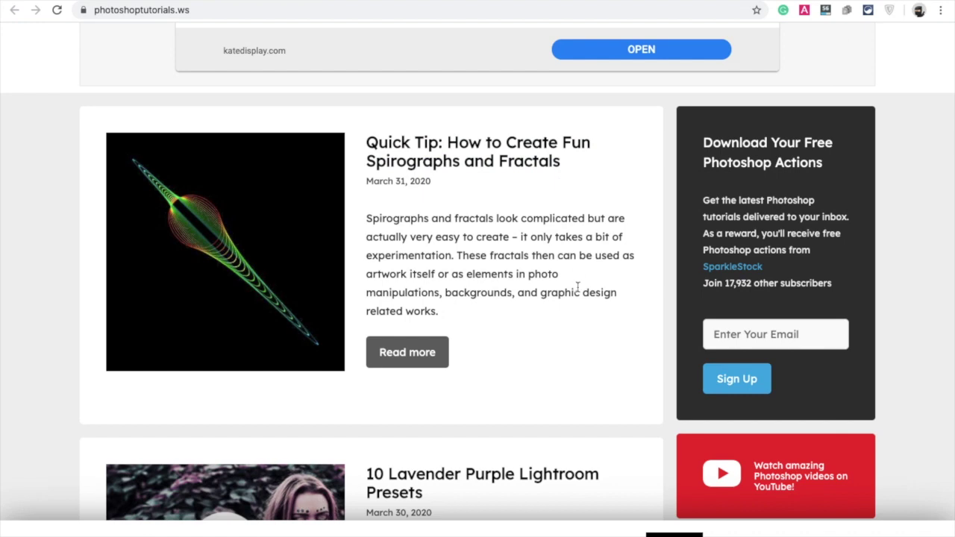
{"action": "scroll", "coordinate": [577, 290], "scroll_direction": "down", "scroll_amount": 3}
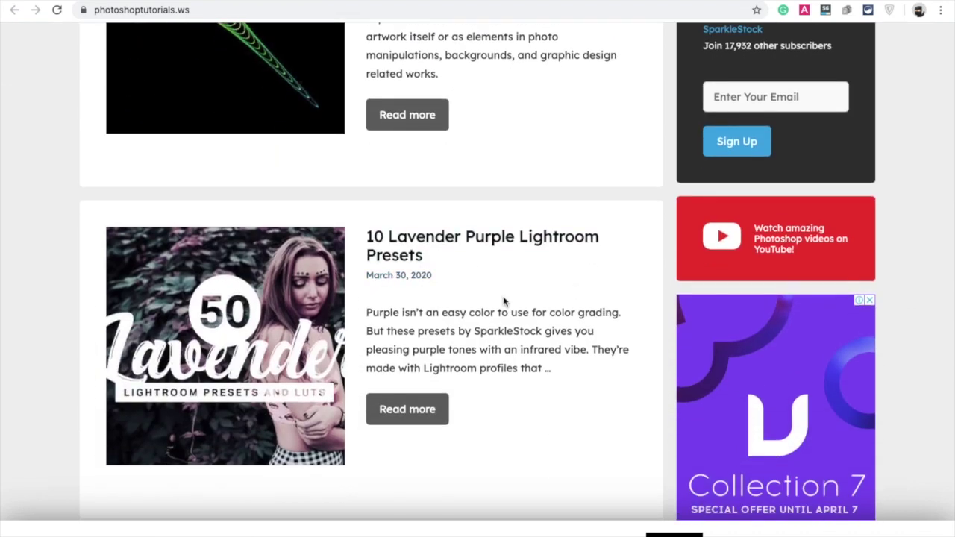
{"action": "scroll", "coordinate": [503, 300], "scroll_direction": "down", "scroll_amount": 6}
{"action": "scroll", "coordinate": [504, 301], "scroll_direction": "up", "scroll_amount": 1}
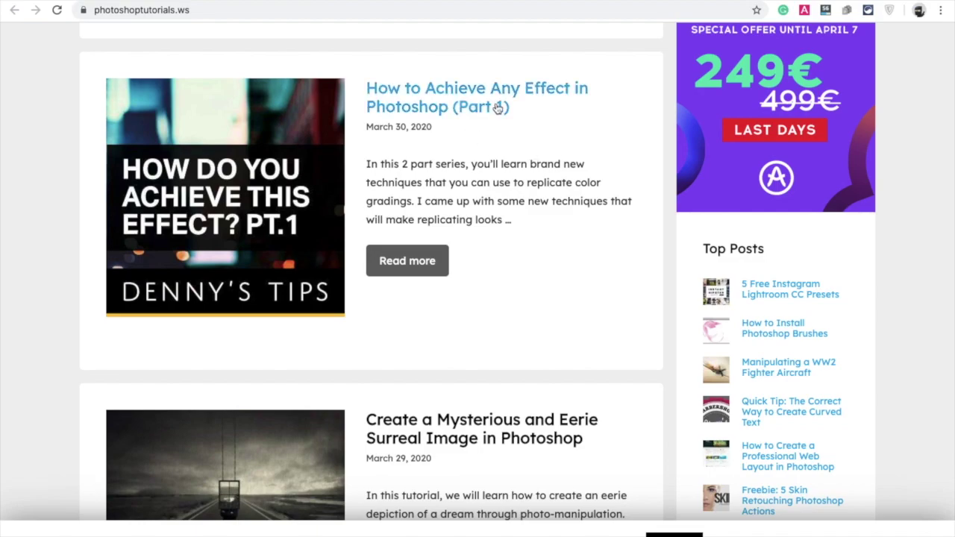
{"action": "scroll", "coordinate": [477, 97], "scroll_direction": "down", "scroll_amount": 1}
{"action": "scroll", "coordinate": [711, 119], "scroll_direction": "down", "scroll_amount": 4}
{"action": "left_click", "coordinate": [711, 118]}
{"action": "scroll", "coordinate": [522, 194], "scroll_direction": "down", "scroll_amount": 5}
{"action": "scroll", "coordinate": [483, 209], "scroll_direction": "up", "scroll_amount": 1}
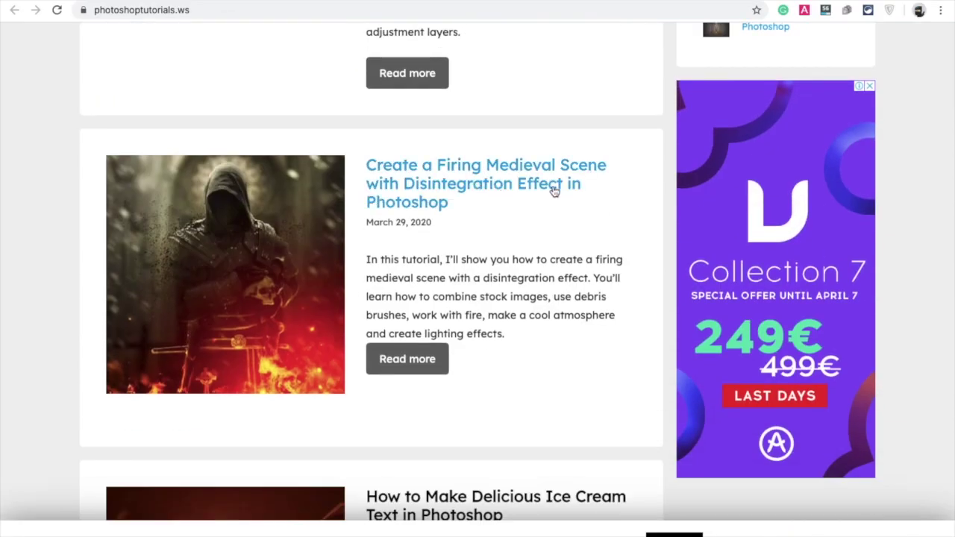
{"action": "scroll", "coordinate": [556, 309], "scroll_direction": "down", "scroll_amount": 3}
{"action": "scroll", "coordinate": [559, 313], "scroll_direction": "down", "scroll_amount": 3}
{"action": "scroll", "coordinate": [558, 314], "scroll_direction": "up", "scroll_amount": 1}
{"action": "scroll", "coordinate": [558, 313], "scroll_direction": "down", "scroll_amount": 3}
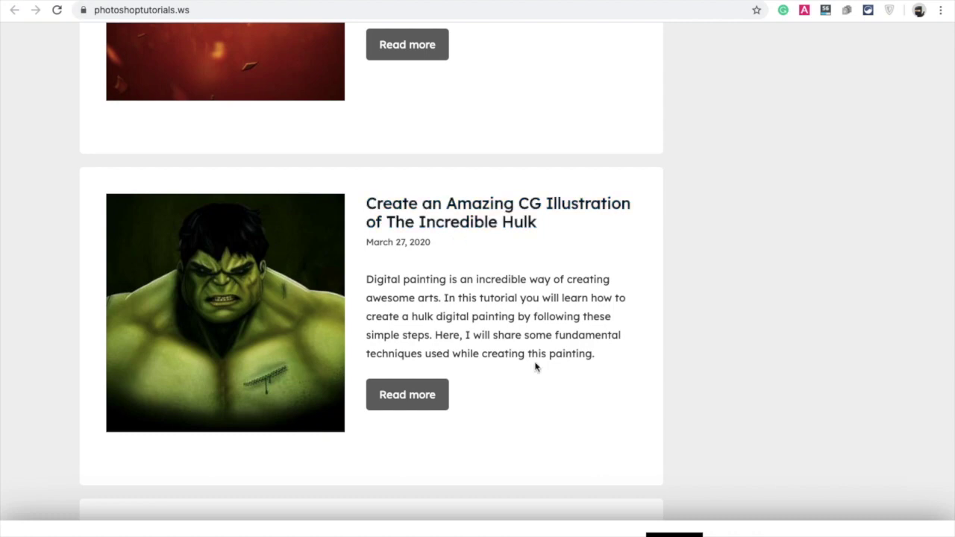
{"action": "scroll", "coordinate": [535, 367], "scroll_direction": "down", "scroll_amount": 5}
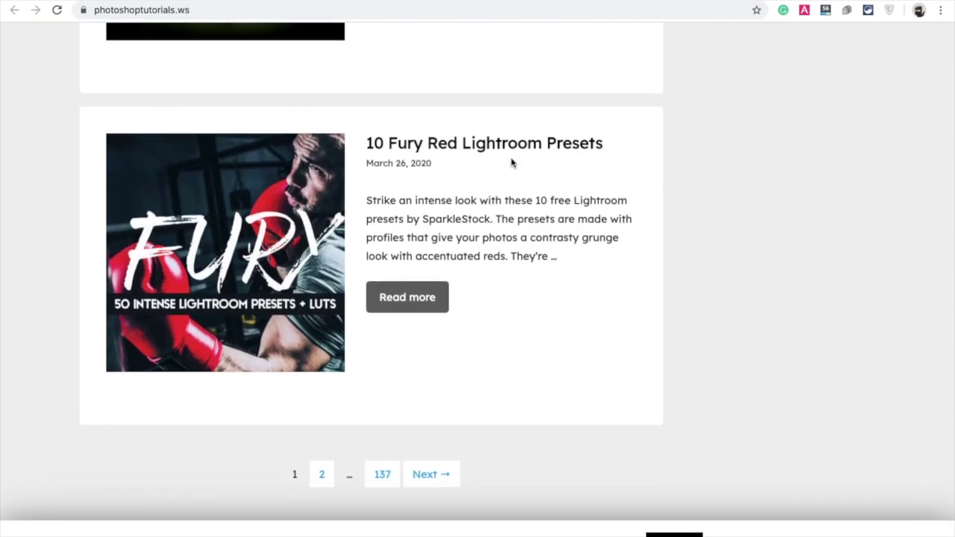
{"action": "scroll", "coordinate": [512, 160], "scroll_direction": "up", "scroll_amount": 6}
{"action": "left_click", "coordinate": [438, 266]}
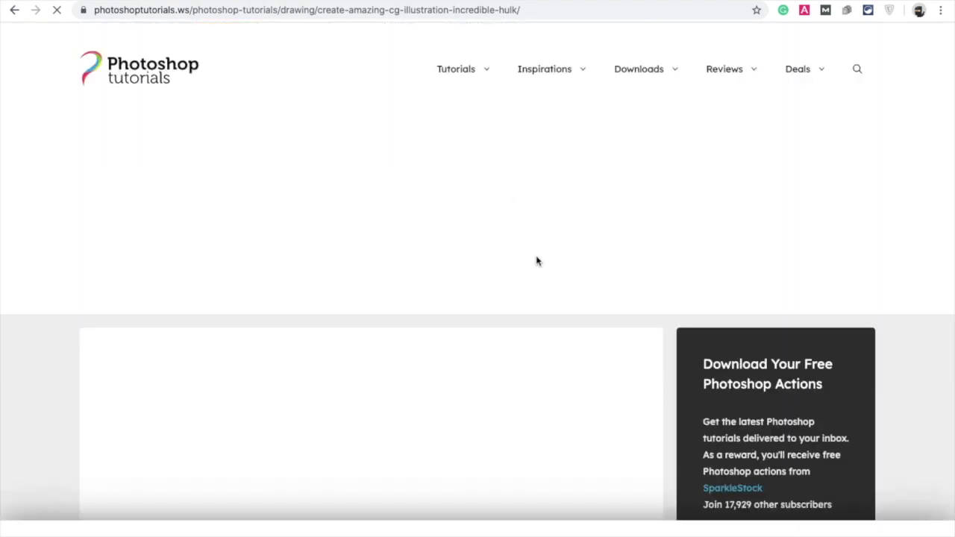
{"action": "scroll", "coordinate": [536, 261], "scroll_direction": "down", "scroll_amount": 1}
{"action": "scroll", "coordinate": [536, 260], "scroll_direction": "down", "scroll_amount": 2}
{"action": "scroll", "coordinate": [536, 260], "scroll_direction": "down", "scroll_amount": 2}
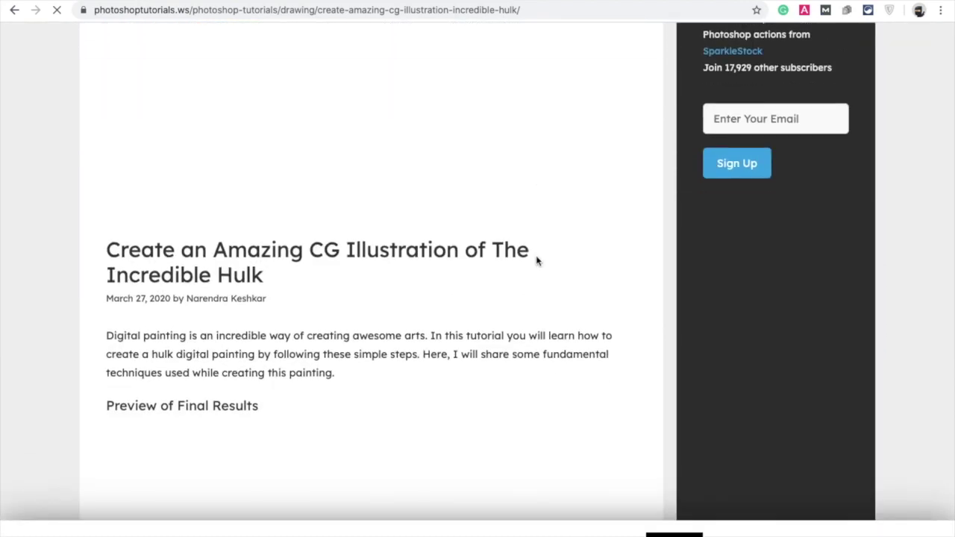
{"action": "scroll", "coordinate": [536, 261], "scroll_direction": "down", "scroll_amount": 2}
{"action": "scroll", "coordinate": [536, 261], "scroll_direction": "down", "scroll_amount": 2}
{"action": "scroll", "coordinate": [536, 260], "scroll_direction": "down", "scroll_amount": 3}
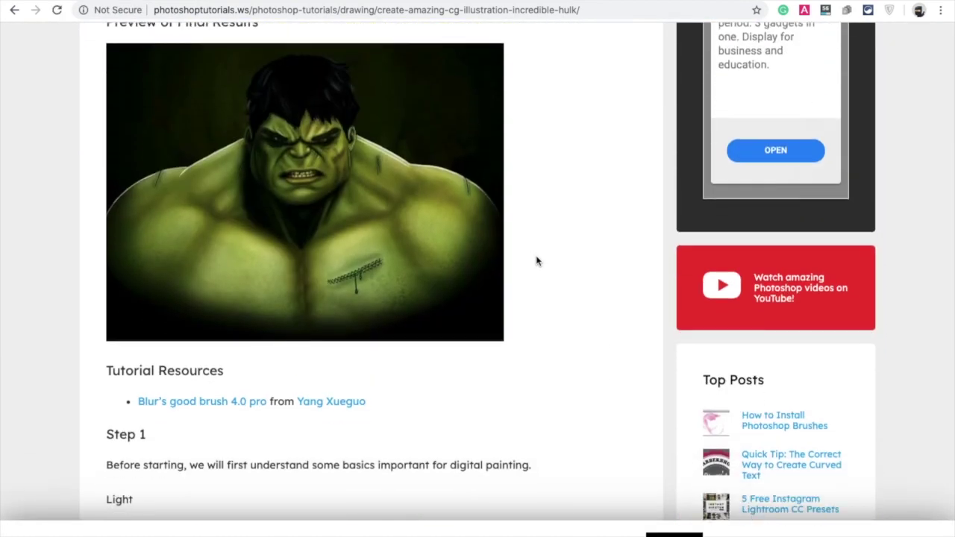
{"action": "scroll", "coordinate": [536, 260], "scroll_direction": "down", "scroll_amount": 1}
{"action": "scroll", "coordinate": [536, 260], "scroll_direction": "down", "scroll_amount": 1}
{"action": "scroll", "coordinate": [536, 261], "scroll_direction": "down", "scroll_amount": 2}
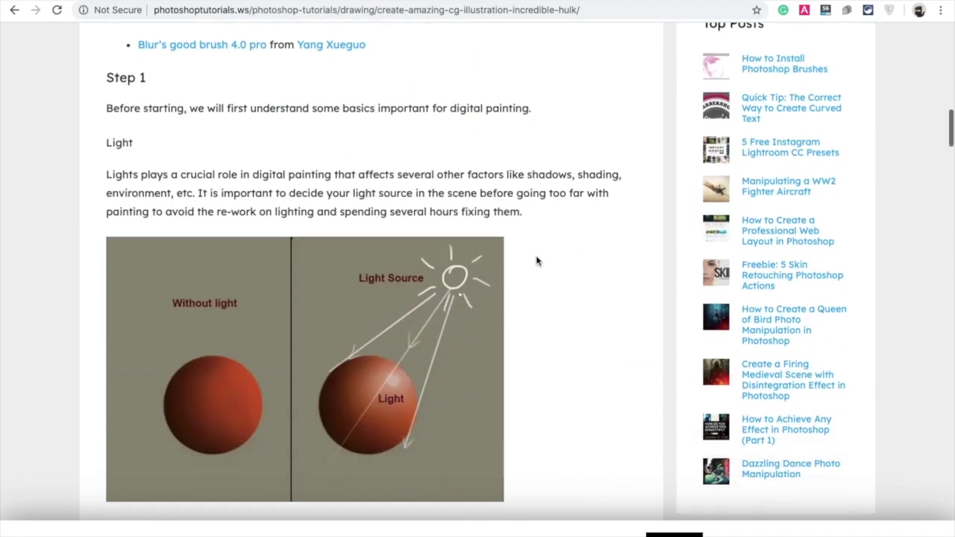
{"action": "scroll", "coordinate": [536, 260], "scroll_direction": "down", "scroll_amount": 1}
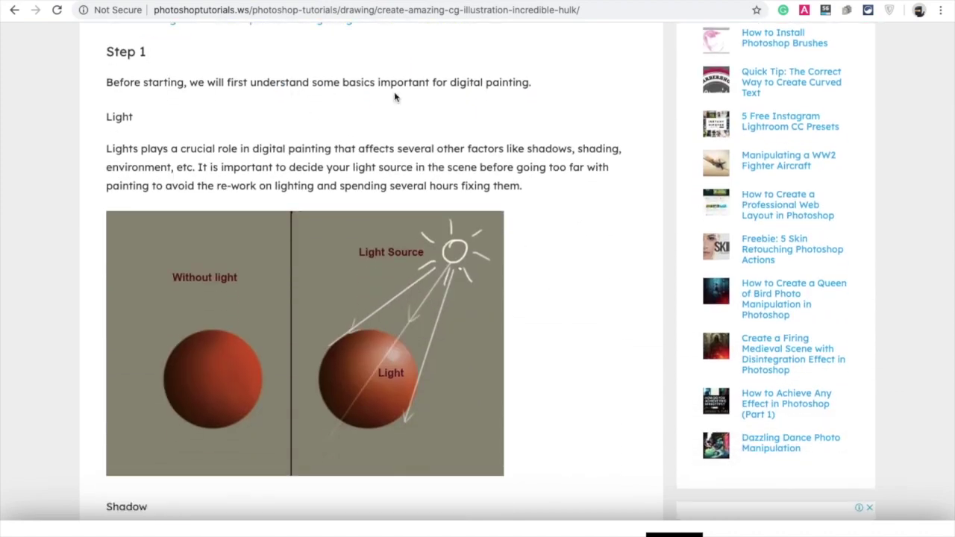
{"action": "scroll", "coordinate": [448, 201], "scroll_direction": "down", "scroll_amount": 4}
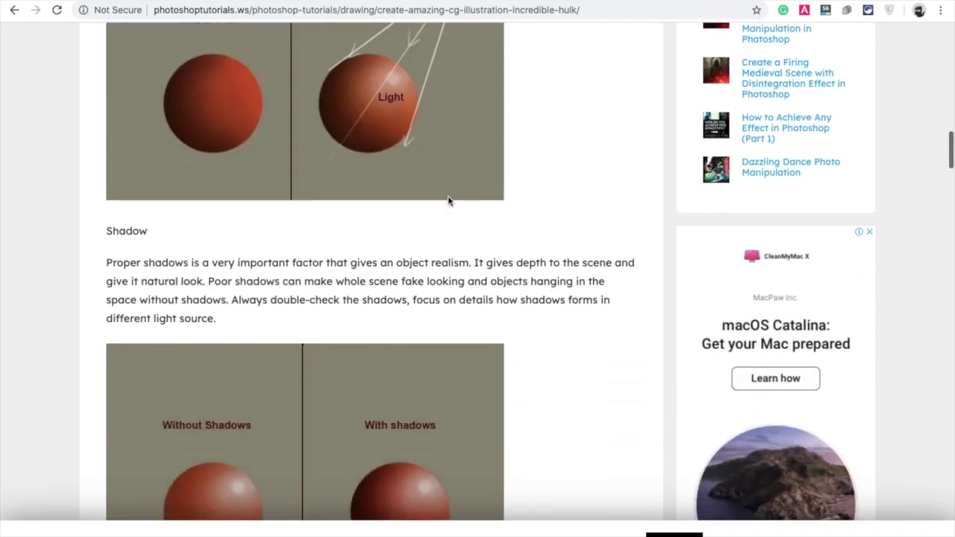
{"action": "scroll", "coordinate": [449, 200], "scroll_direction": "down", "scroll_amount": 5}
{"action": "scroll", "coordinate": [449, 200], "scroll_direction": "down", "scroll_amount": 2}
{"action": "scroll", "coordinate": [449, 200], "scroll_direction": "up", "scroll_amount": 10}
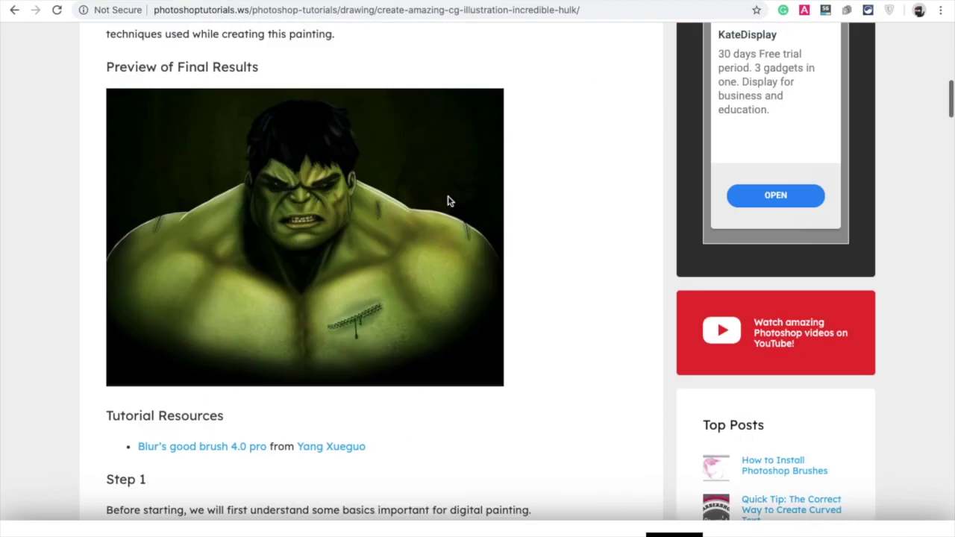
{"action": "scroll", "coordinate": [448, 200], "scroll_direction": "up", "scroll_amount": 3}
{"action": "scroll", "coordinate": [449, 200], "scroll_direction": "left", "scroll_amount": 5}
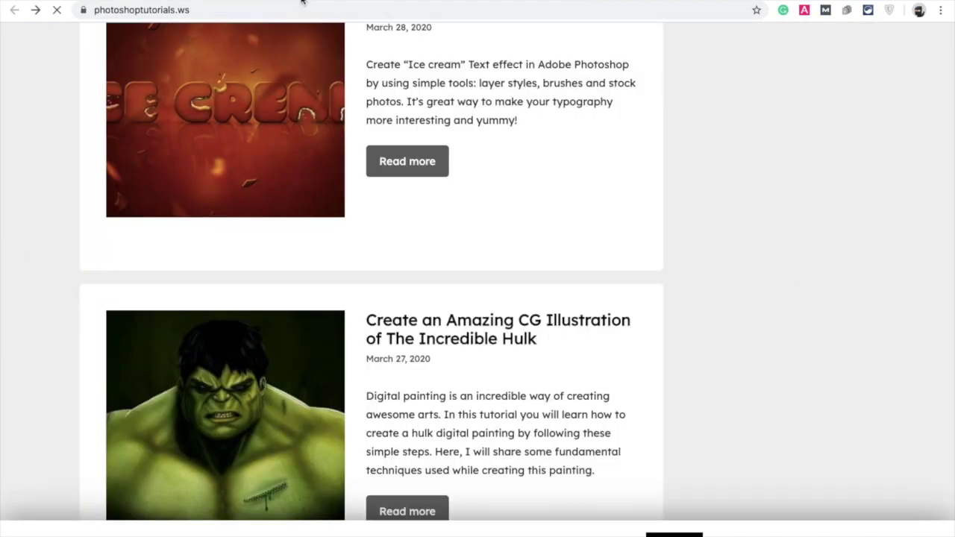
Scroll the PHLEARN tutorial list down to 'How to Match Color Between Photos'.
{"action": "scroll", "coordinate": [448, 202], "scroll_direction": "down", "scroll_amount": 1}
{"action": "scroll", "coordinate": [418, 134], "scroll_direction": "left", "scroll_amount": 5}
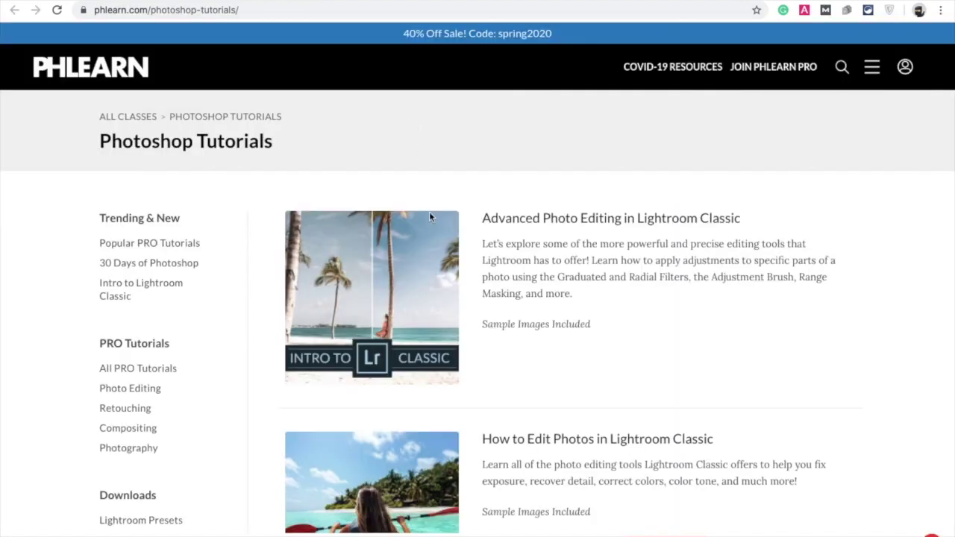
{"action": "scroll", "coordinate": [762, 374], "scroll_direction": "down", "scroll_amount": 1}
{"action": "scroll", "coordinate": [761, 374], "scroll_direction": "down", "scroll_amount": 1}
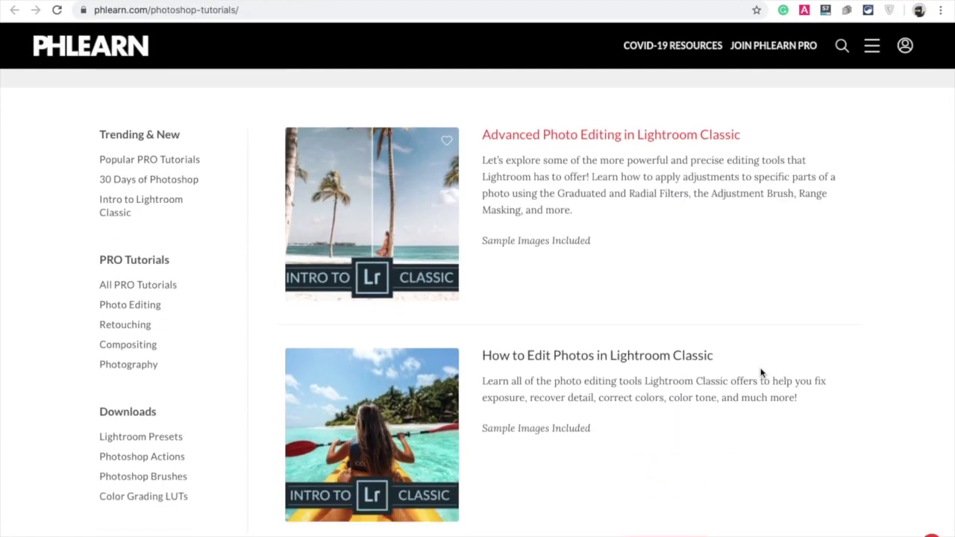
{"action": "scroll", "coordinate": [761, 373], "scroll_direction": "down", "scroll_amount": 1}
{"action": "scroll", "coordinate": [761, 373], "scroll_direction": "down", "scroll_amount": 1}
{"action": "scroll", "coordinate": [762, 373], "scroll_direction": "down", "scroll_amount": 3}
{"action": "scroll", "coordinate": [690, 320], "scroll_direction": "down", "scroll_amount": 3}
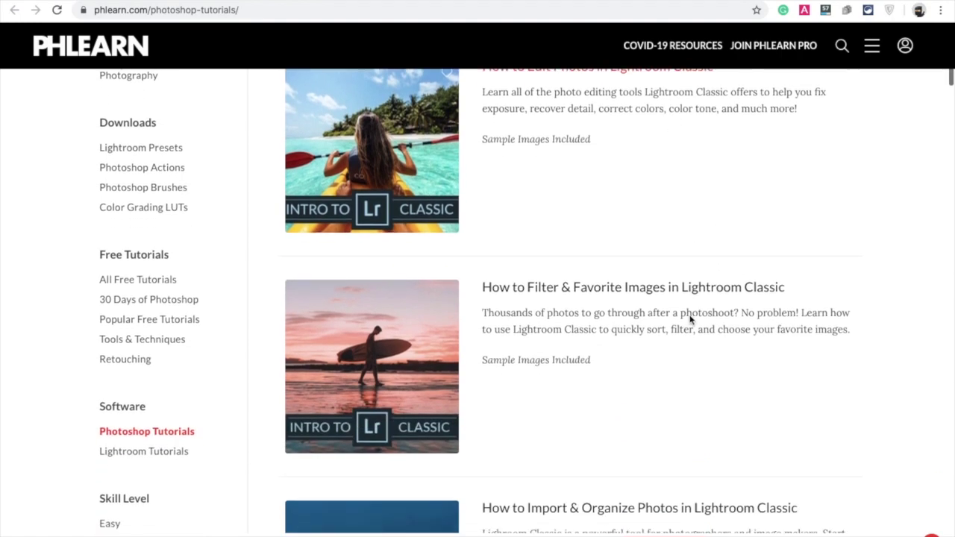
{"action": "scroll", "coordinate": [682, 331], "scroll_direction": "down", "scroll_amount": 5}
{"action": "scroll", "coordinate": [671, 356], "scroll_direction": "down", "scroll_amount": 5}
{"action": "scroll", "coordinate": [672, 357], "scroll_direction": "down", "scroll_amount": 1}
{"action": "scroll", "coordinate": [728, 349], "scroll_direction": "down", "scroll_amount": 2}
Open 'How to Match Color Between Photos' in a new tab and return to the Google results.
{"action": "right_click", "coordinate": [604, 152]}
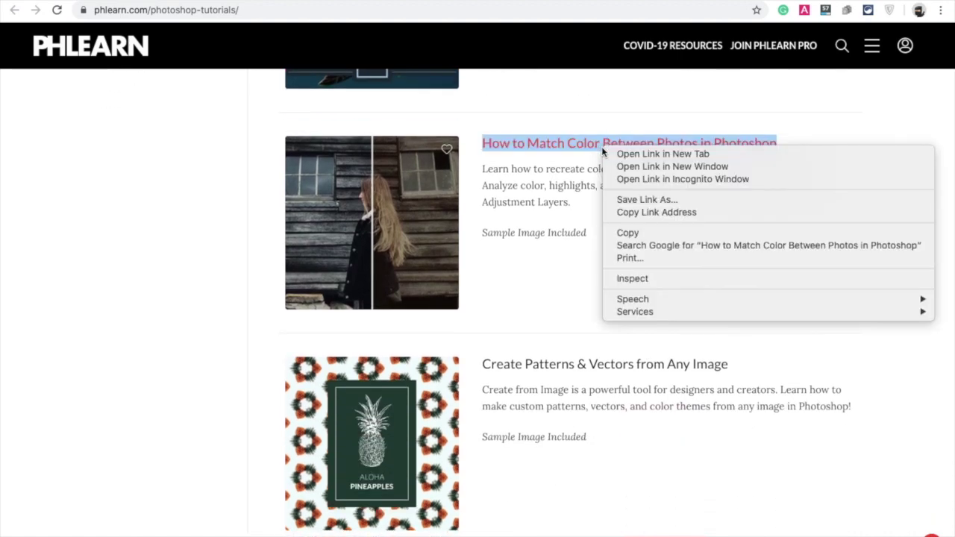
{"action": "left_click", "coordinate": [627, 154]}
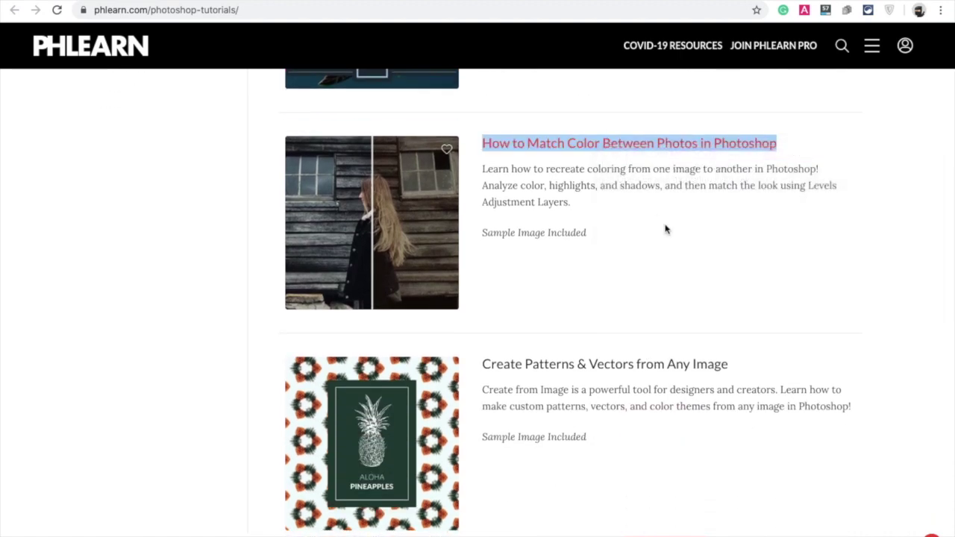
{"action": "scroll", "coordinate": [665, 224], "scroll_direction": "down", "scroll_amount": 2}
{"action": "scroll", "coordinate": [665, 228], "scroll_direction": "down", "scroll_amount": 2}
{"action": "scroll", "coordinate": [665, 229], "scroll_direction": "down", "scroll_amount": 5}
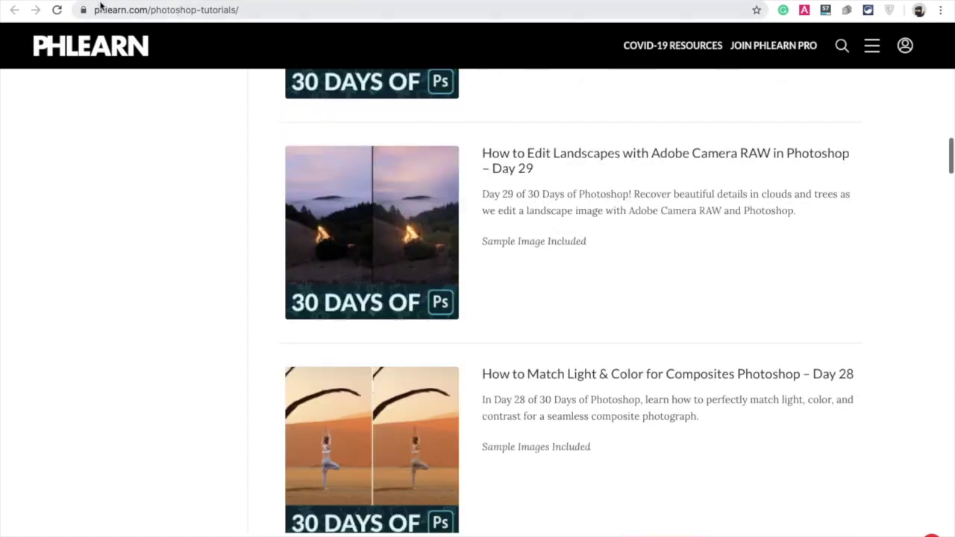
{"action": "left_click", "coordinate": [14, 10]}
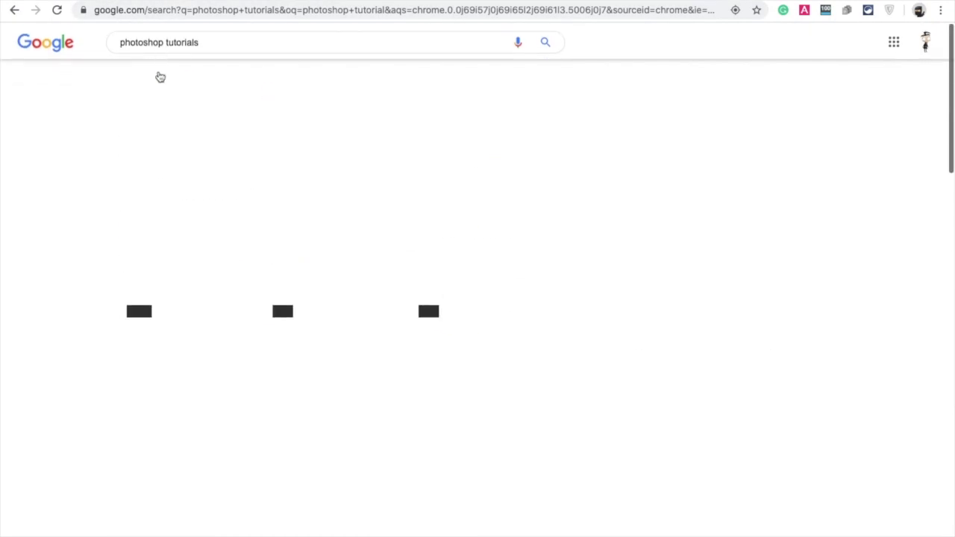
Change the Google query to 'photoshop basic tutorials' and run the search.
{"action": "left_click", "coordinate": [170, 50]}
{"action": "type", "text": "basic"}
{"action": "key", "text": "Down"}
{"action": "key", "text": "Down"}
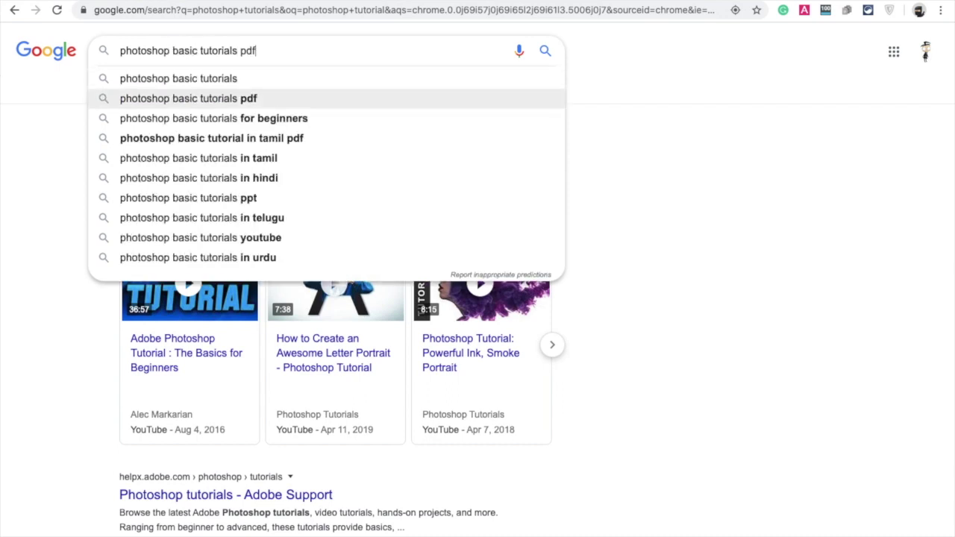
{"action": "key", "text": "BackSpace"}
{"action": "key", "text": "BackSpace"}
{"action": "key", "text": "BackSpace"}
{"action": "key", "text": "Return"}
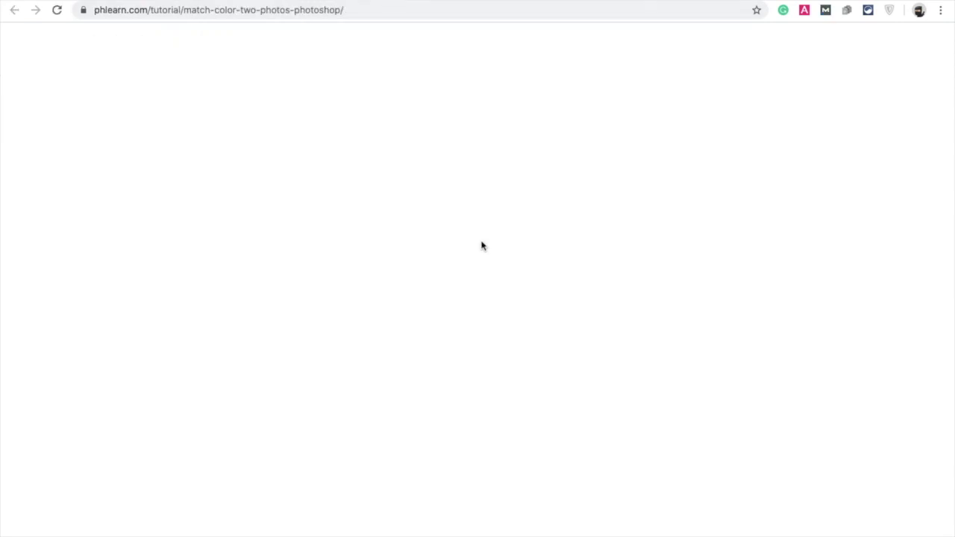
Read through the first half of the How to Match Color Between Photos tutorial.
{"action": "scroll", "coordinate": [481, 246], "scroll_direction": "down", "scroll_amount": 5}
{"action": "scroll", "coordinate": [481, 246], "scroll_direction": "down", "scroll_amount": 3}
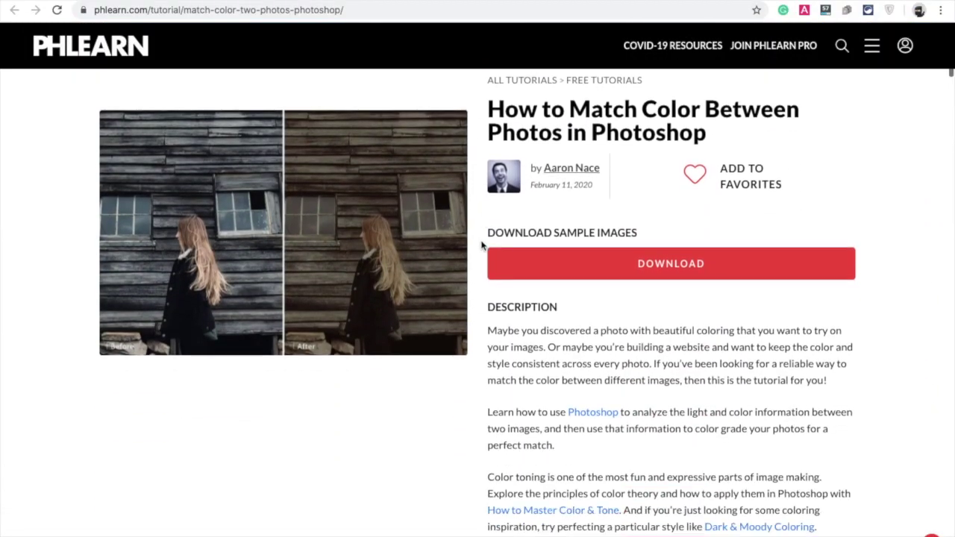
{"action": "scroll", "coordinate": [481, 245], "scroll_direction": "down", "scroll_amount": 1}
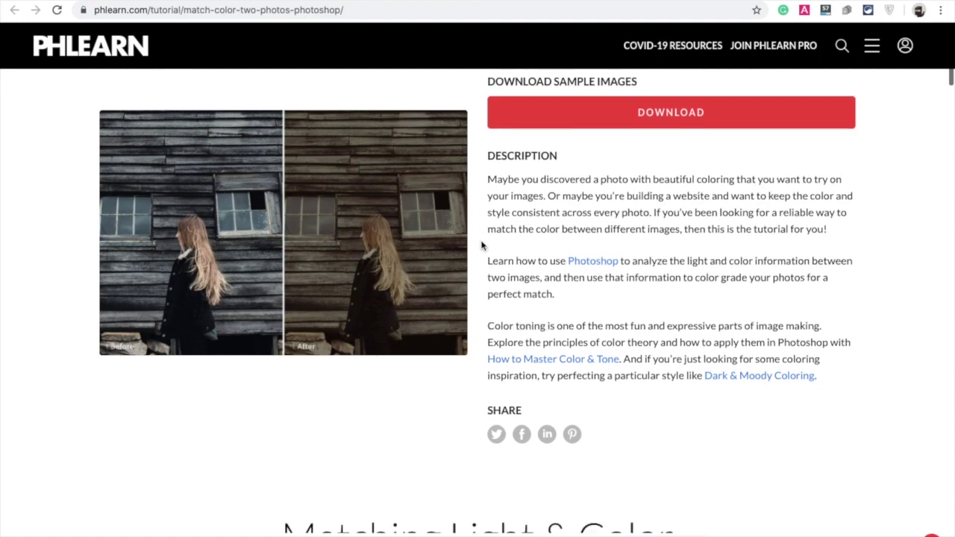
{"action": "scroll", "coordinate": [481, 246], "scroll_direction": "down", "scroll_amount": 2}
{"action": "scroll", "coordinate": [649, 241], "scroll_direction": "down", "scroll_amount": 1}
{"action": "scroll", "coordinate": [649, 241], "scroll_direction": "down", "scroll_amount": 3}
{"action": "scroll", "coordinate": [649, 240], "scroll_direction": "down", "scroll_amount": 1}
{"action": "scroll", "coordinate": [650, 243], "scroll_direction": "down", "scroll_amount": 1}
{"action": "scroll", "coordinate": [651, 246], "scroll_direction": "down", "scroll_amount": 4}
{"action": "scroll", "coordinate": [651, 245], "scroll_direction": "down", "scroll_amount": 1}
{"action": "scroll", "coordinate": [651, 245], "scroll_direction": "down", "scroll_amount": 1}
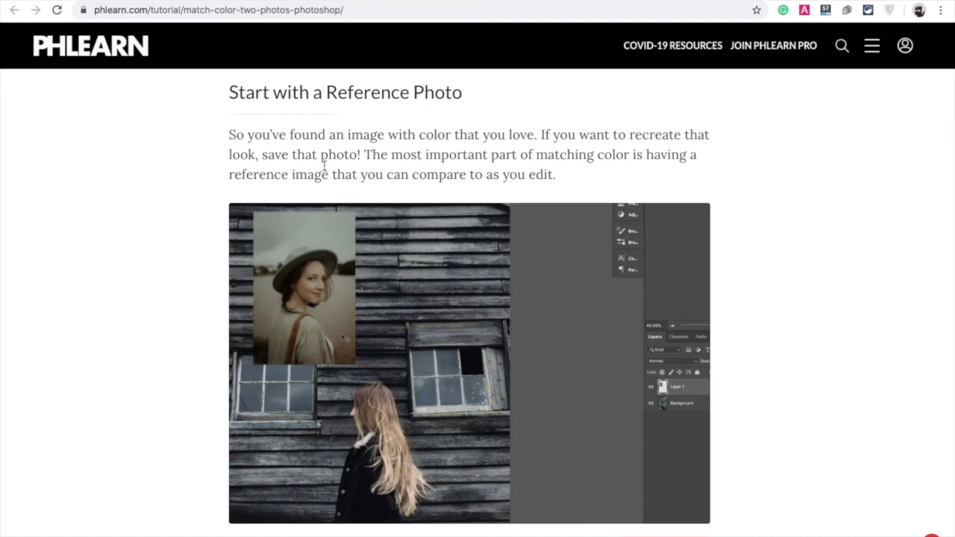
{"action": "scroll", "coordinate": [449, 167], "scroll_direction": "down", "scroll_amount": 2}
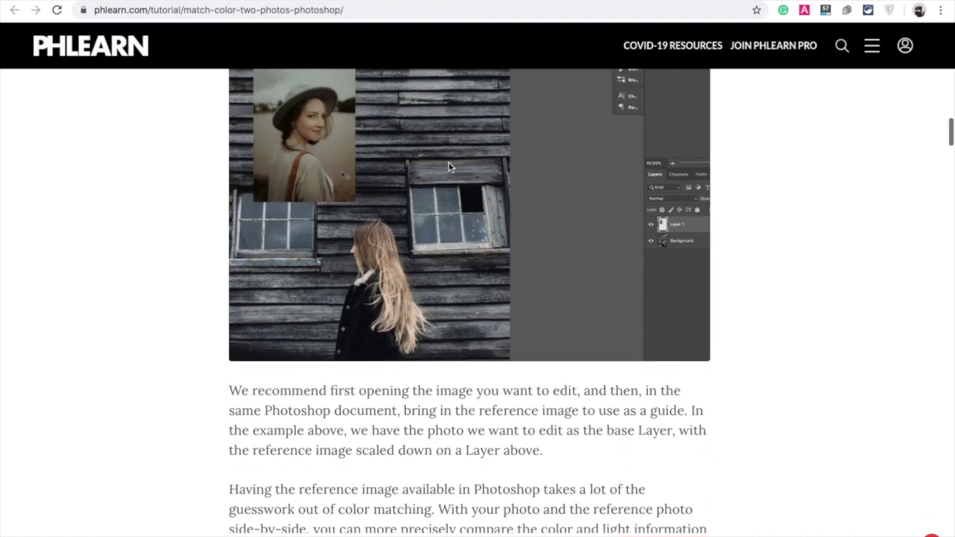
{"action": "scroll", "coordinate": [448, 167], "scroll_direction": "down", "scroll_amount": 2}
{"action": "scroll", "coordinate": [448, 167], "scroll_direction": "down", "scroll_amount": 1}
{"action": "scroll", "coordinate": [449, 167], "scroll_direction": "down", "scroll_amount": 1}
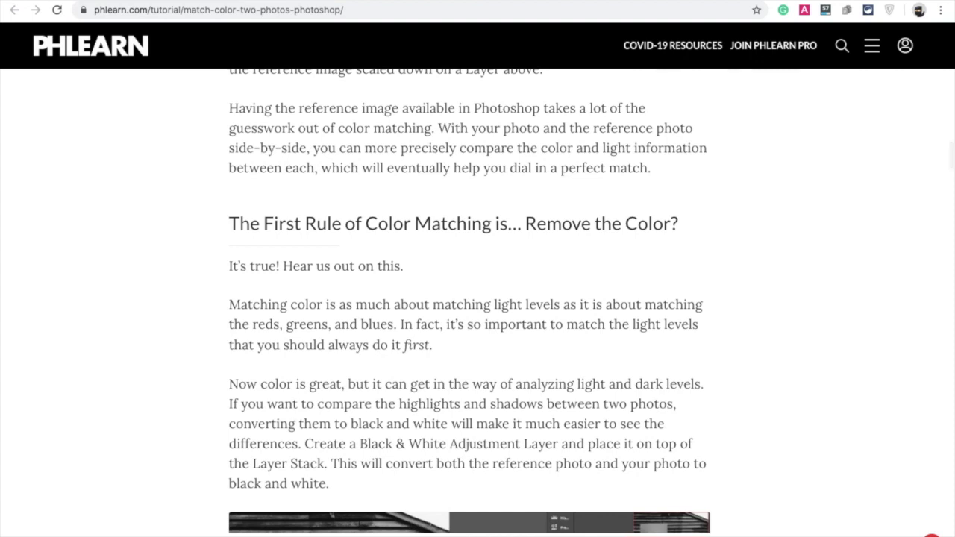
{"action": "scroll", "coordinate": [498, 380], "scroll_direction": "down", "scroll_amount": 3}
{"action": "scroll", "coordinate": [498, 384], "scroll_direction": "down", "scroll_amount": 1}
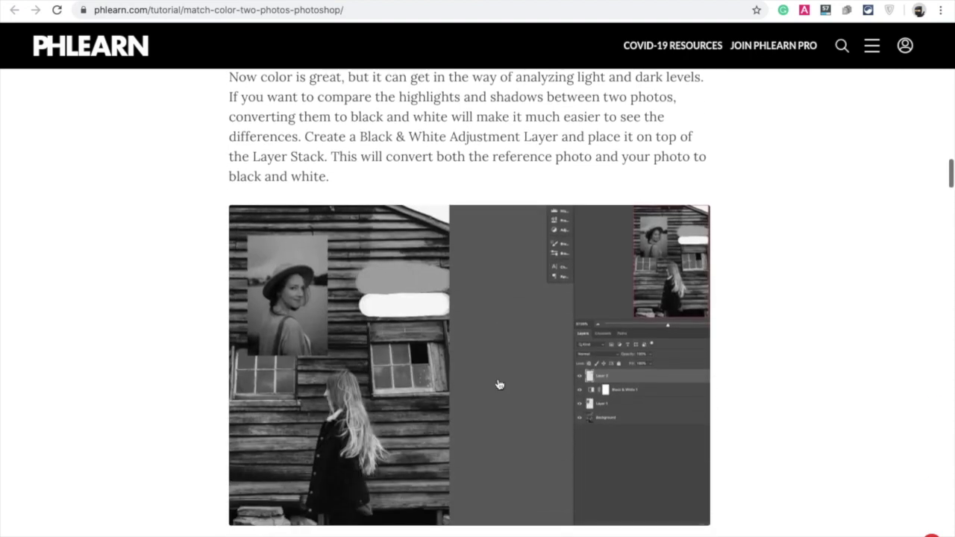
{"action": "scroll", "coordinate": [386, 318], "scroll_direction": "up", "scroll_amount": 1}
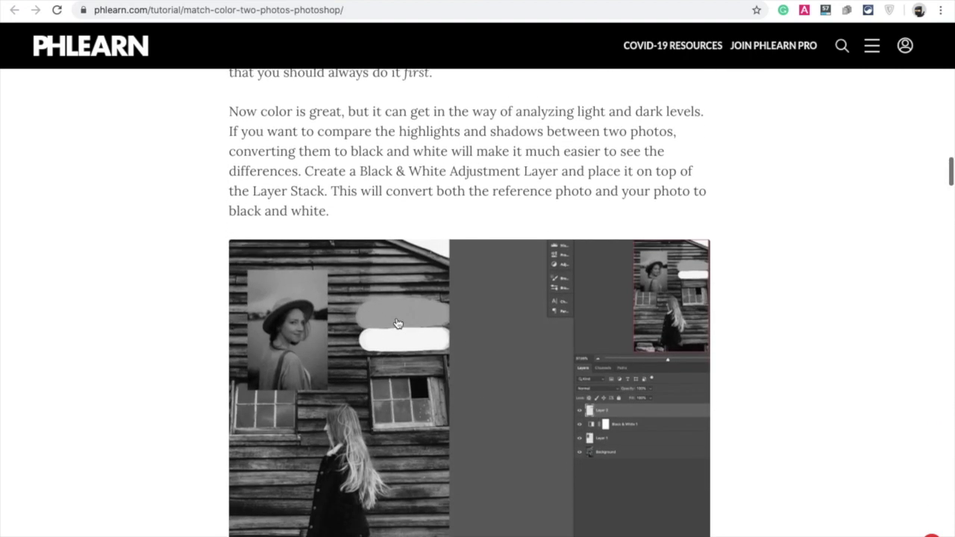
{"action": "scroll", "coordinate": [499, 366], "scroll_direction": "down", "scroll_amount": 1}
{"action": "scroll", "coordinate": [500, 366], "scroll_direction": "down", "scroll_amount": 5}
{"action": "scroll", "coordinate": [500, 366], "scroll_direction": "down", "scroll_amount": 2}
{"action": "scroll", "coordinate": [500, 366], "scroll_direction": "down", "scroll_amount": 3}
{"action": "scroll", "coordinate": [500, 366], "scroll_direction": "down", "scroll_amount": 7}
Scroll down to the tutorial's Related Tutorials section, then go back to the tutorials list.
{"action": "scroll", "coordinate": [500, 362], "scroll_direction": "up", "scroll_amount": 3}
{"action": "scroll", "coordinate": [498, 360], "scroll_direction": "down", "scroll_amount": 4}
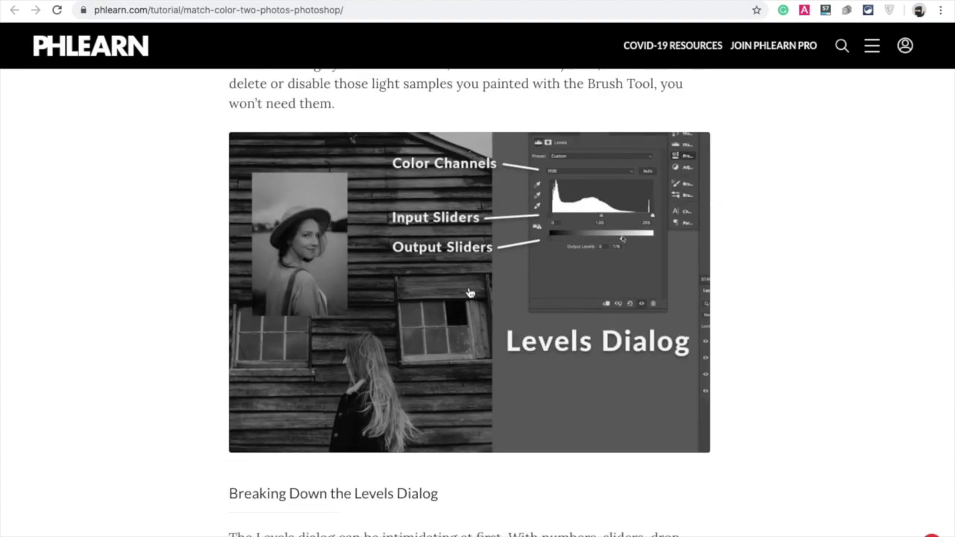
{"action": "scroll", "coordinate": [471, 293], "scroll_direction": "up", "scroll_amount": 2}
{"action": "scroll", "coordinate": [478, 276], "scroll_direction": "up", "scroll_amount": 2}
{"action": "scroll", "coordinate": [486, 252], "scroll_direction": "down", "scroll_amount": 7}
{"action": "scroll", "coordinate": [487, 252], "scroll_direction": "down", "scroll_amount": 5}
{"action": "scroll", "coordinate": [487, 252], "scroll_direction": "down", "scroll_amount": 5}
{"action": "scroll", "coordinate": [486, 252], "scroll_direction": "down", "scroll_amount": 8}
{"action": "scroll", "coordinate": [488, 254], "scroll_direction": "down", "scroll_amount": 3}
{"action": "scroll", "coordinate": [488, 257], "scroll_direction": "down", "scroll_amount": 5}
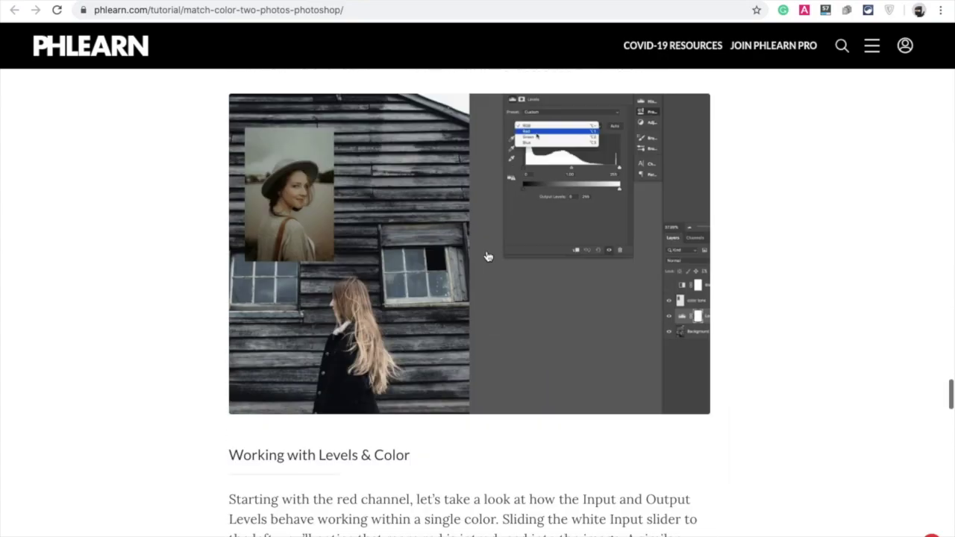
{"action": "scroll", "coordinate": [488, 257], "scroll_direction": "down", "scroll_amount": 2}
{"action": "scroll", "coordinate": [487, 257], "scroll_direction": "down", "scroll_amount": 4}
{"action": "scroll", "coordinate": [488, 257], "scroll_direction": "down", "scroll_amount": 6}
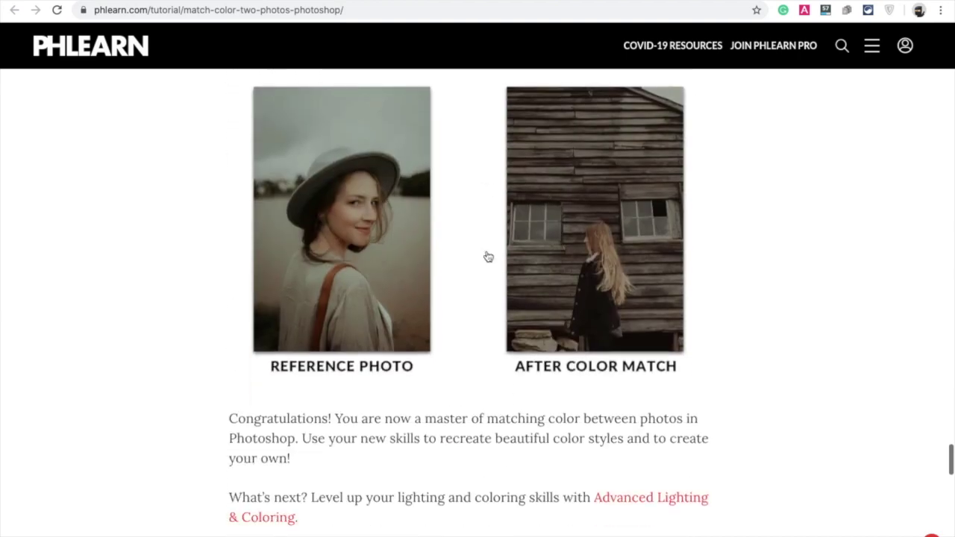
{"action": "scroll", "coordinate": [488, 256], "scroll_direction": "down", "scroll_amount": 2}
{"action": "scroll", "coordinate": [487, 207], "scroll_direction": "up", "scroll_amount": 3}
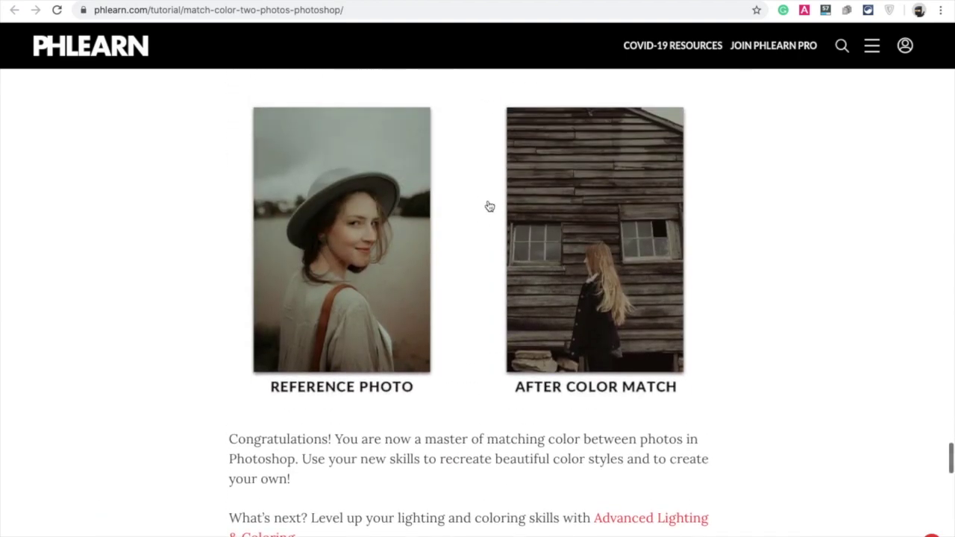
{"action": "scroll", "coordinate": [489, 349], "scroll_direction": "down", "scroll_amount": 3}
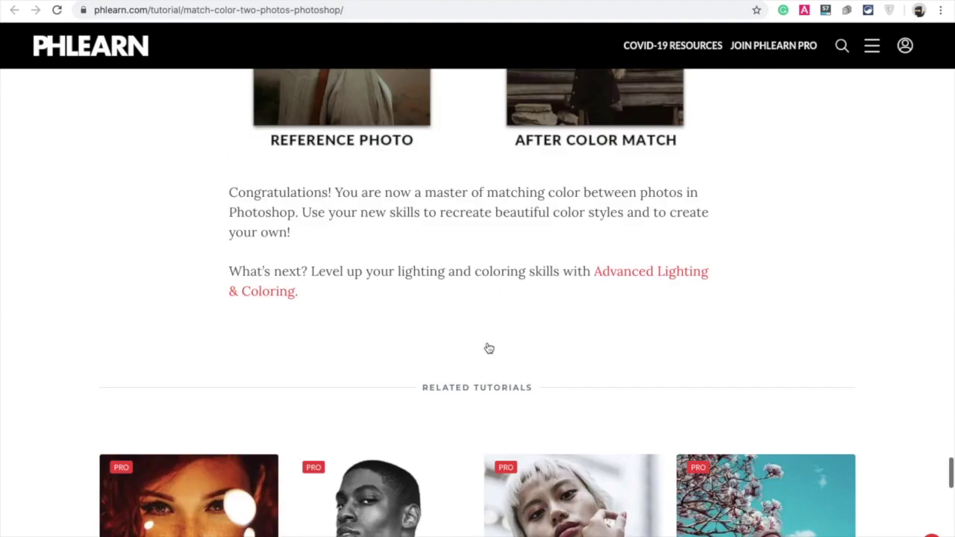
{"action": "scroll", "coordinate": [489, 348], "scroll_direction": "down", "scroll_amount": 2}
{"action": "scroll", "coordinate": [489, 348], "scroll_direction": "down", "scroll_amount": 1}
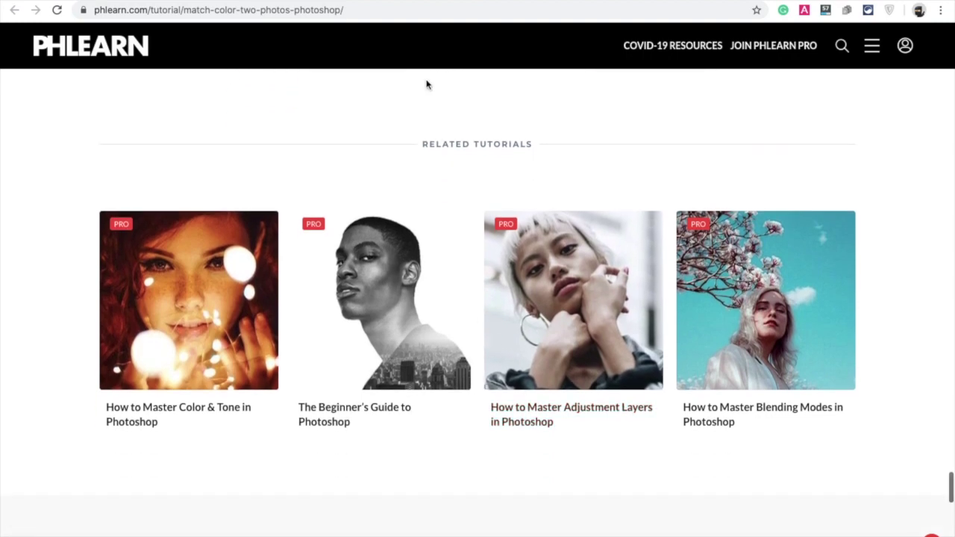
{"action": "key", "text": "alt+Left"}
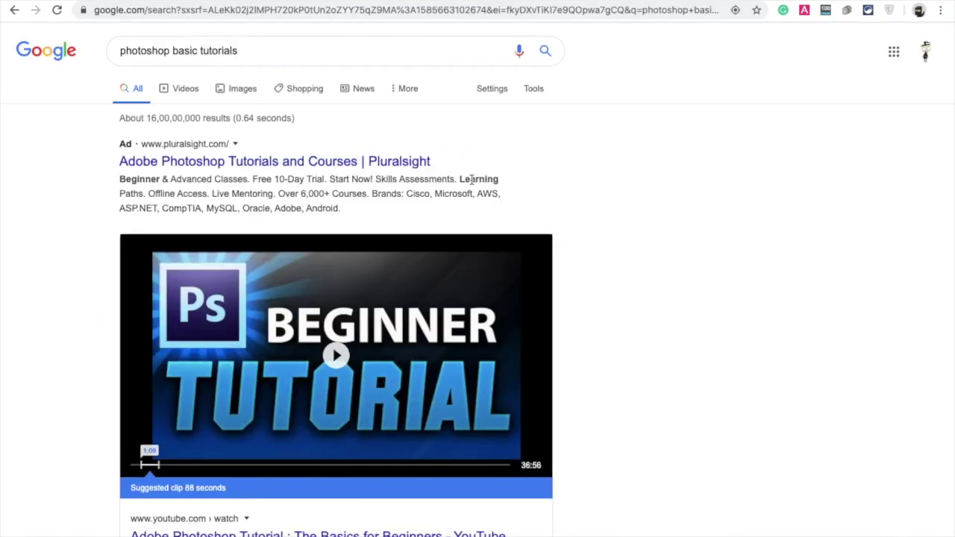
Scroll the 'photoshop basic tutorials' results and open the Mockplus article in a new tab.
{"action": "scroll", "coordinate": [471, 181], "scroll_direction": "down", "scroll_amount": 4}
{"action": "scroll", "coordinate": [471, 181], "scroll_direction": "down", "scroll_amount": 2}
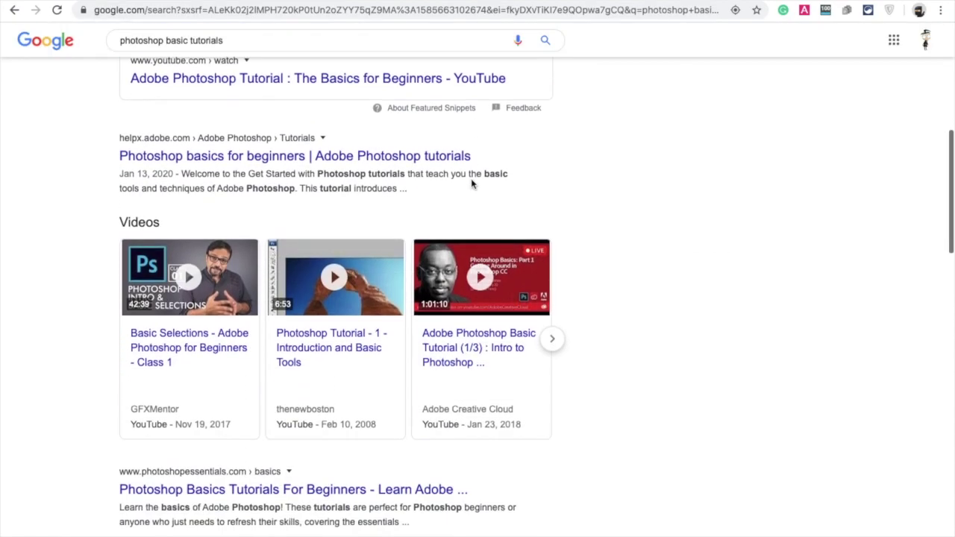
{"action": "scroll", "coordinate": [467, 144], "scroll_direction": "down", "scroll_amount": 1}
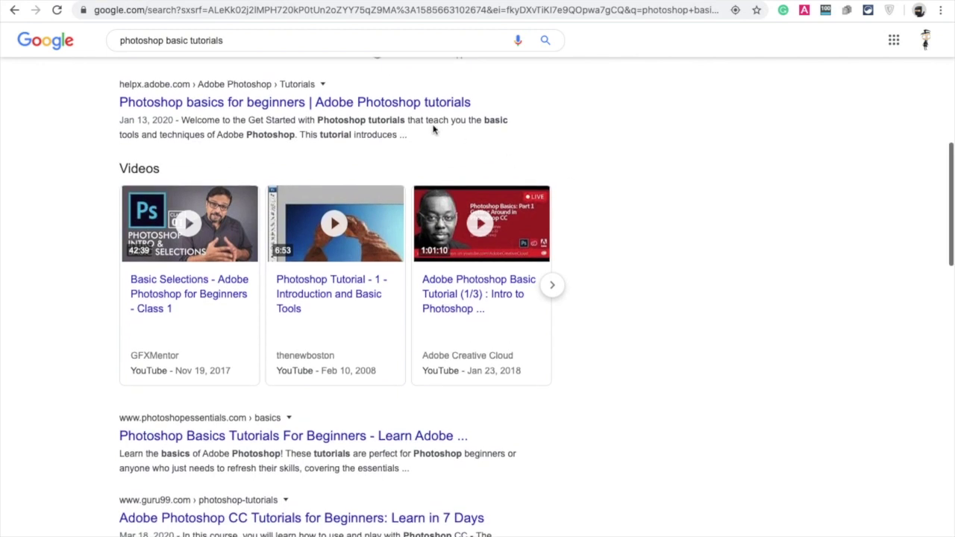
{"action": "scroll", "coordinate": [732, 228], "scroll_direction": "down", "scroll_amount": 2}
{"action": "scroll", "coordinate": [733, 229], "scroll_direction": "down", "scroll_amount": 2}
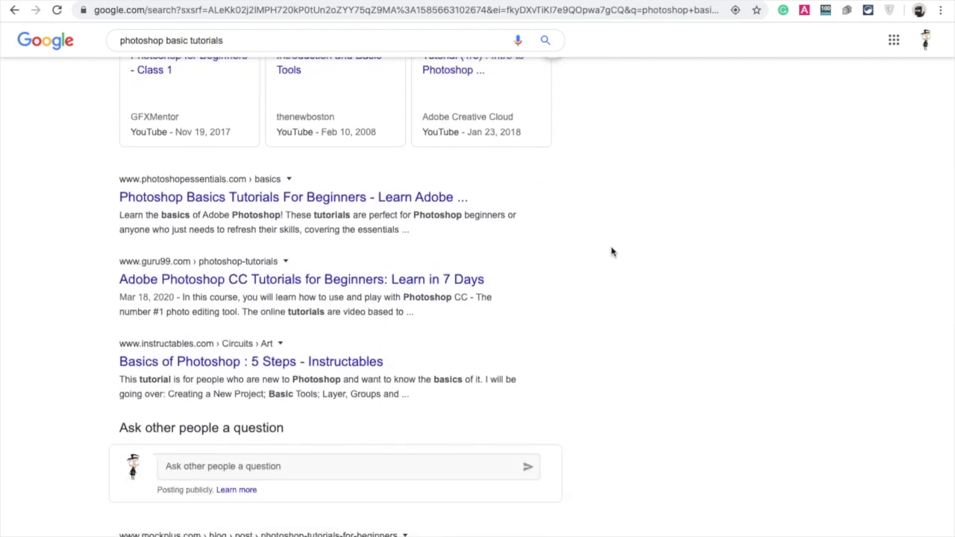
{"action": "scroll", "coordinate": [625, 296], "scroll_direction": "down", "scroll_amount": 2}
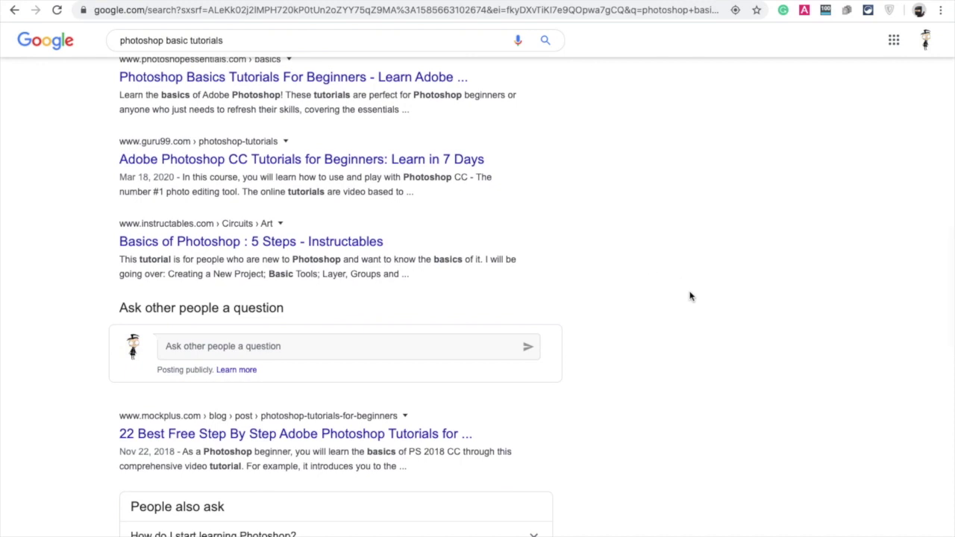
{"action": "scroll", "coordinate": [690, 296], "scroll_direction": "down", "scroll_amount": 4}
{"action": "scroll", "coordinate": [691, 297], "scroll_direction": "down", "scroll_amount": 1}
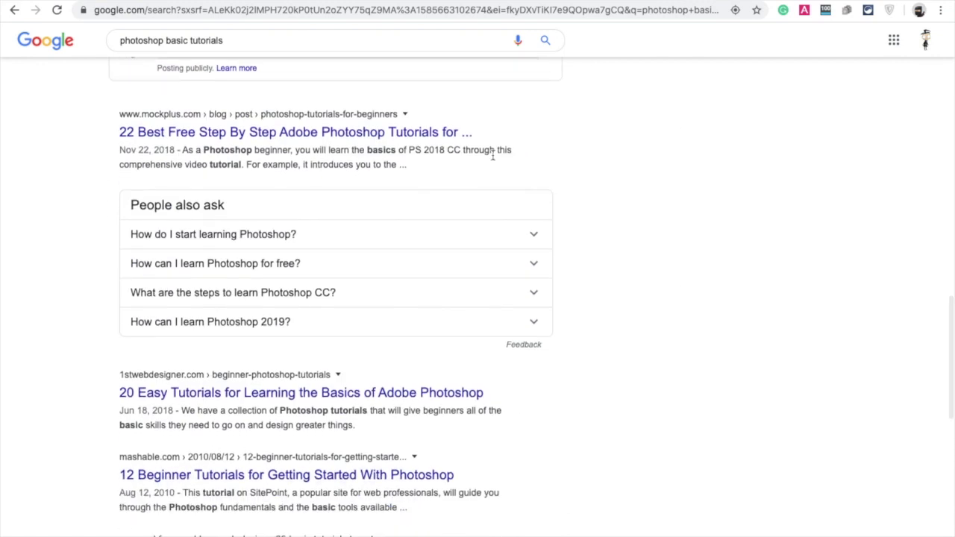
{"action": "right_click", "coordinate": [297, 132]}
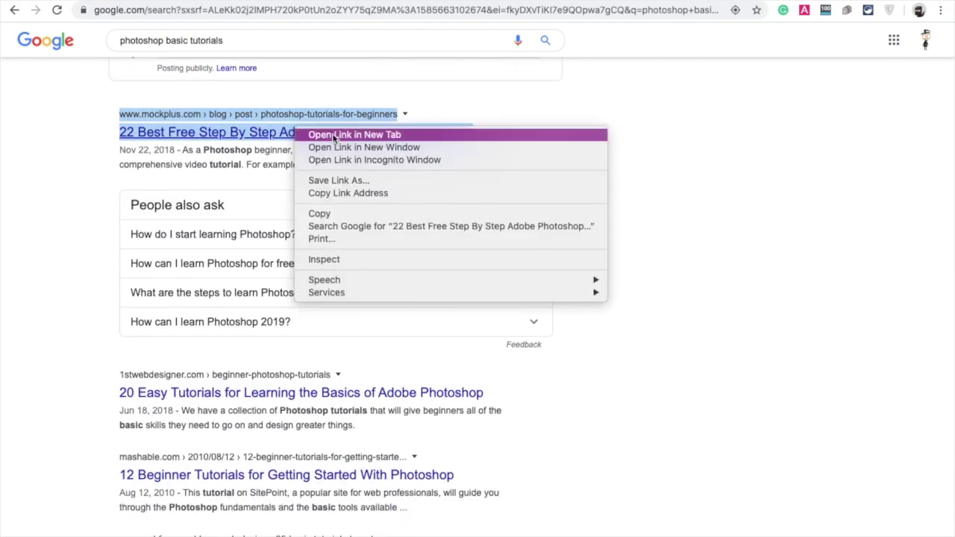
{"action": "left_click", "coordinate": [328, 134]}
Scroll further down the results toward the pagination bar.
{"action": "scroll", "coordinate": [692, 181], "scroll_direction": "down", "scroll_amount": 3}
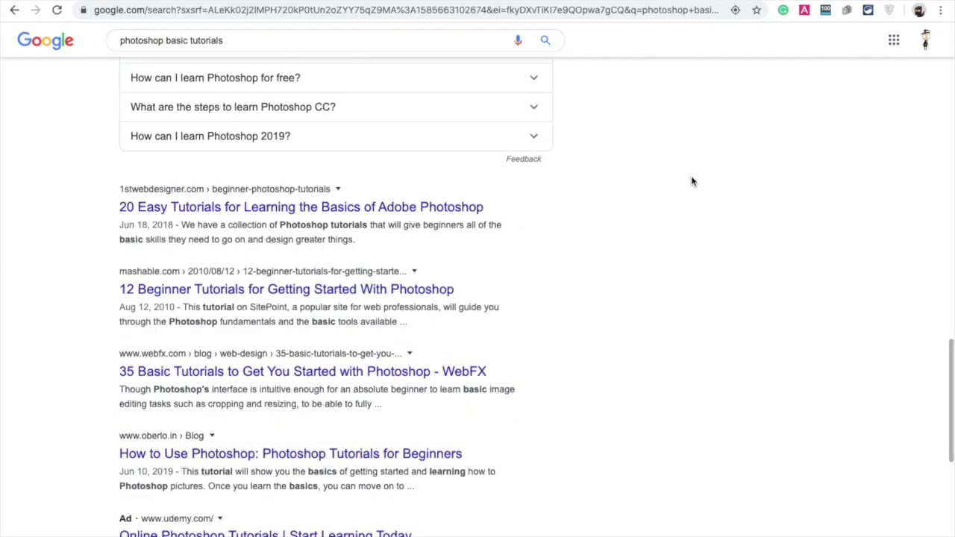
{"action": "scroll", "coordinate": [588, 251], "scroll_direction": "down", "scroll_amount": 3}
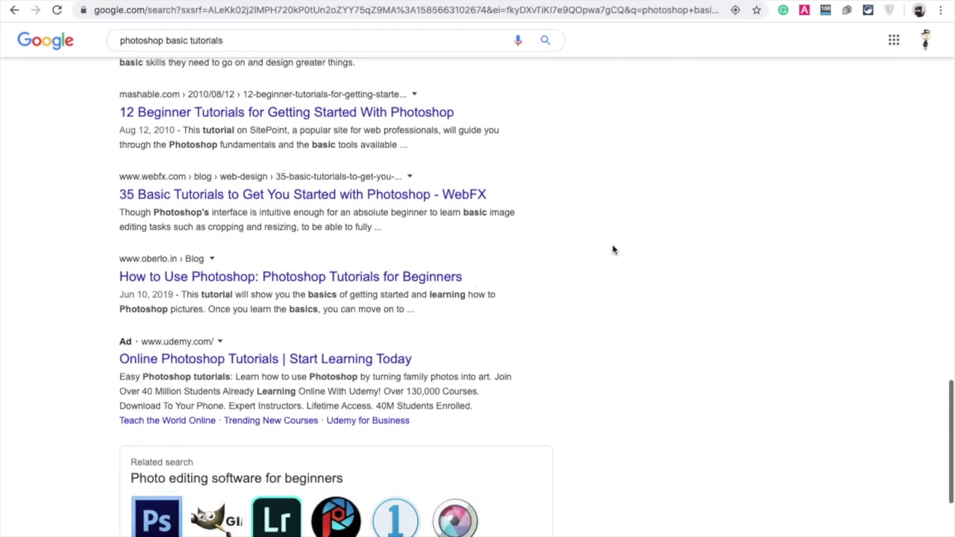
{"action": "scroll", "coordinate": [386, 240], "scroll_direction": "down", "scroll_amount": 2}
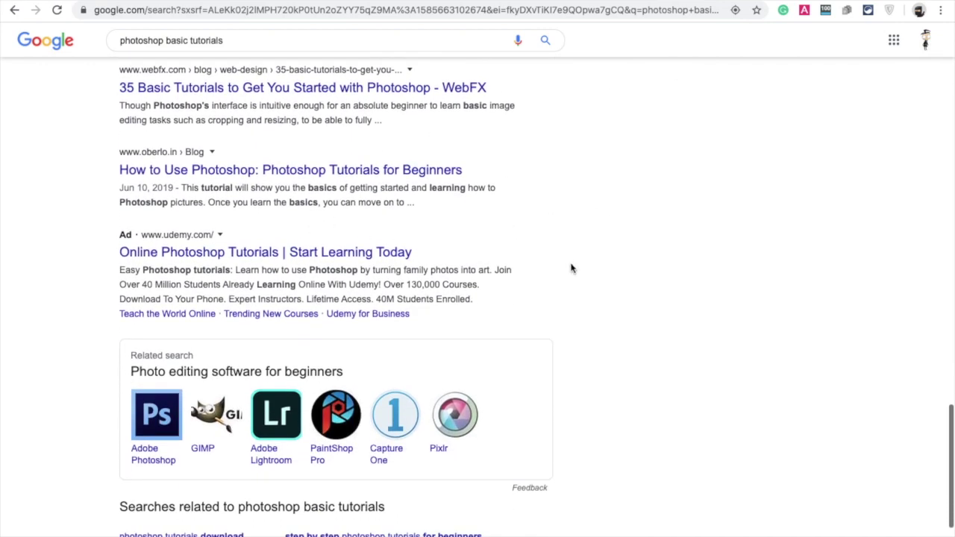
{"action": "scroll", "coordinate": [571, 269], "scroll_direction": "down", "scroll_amount": 3}
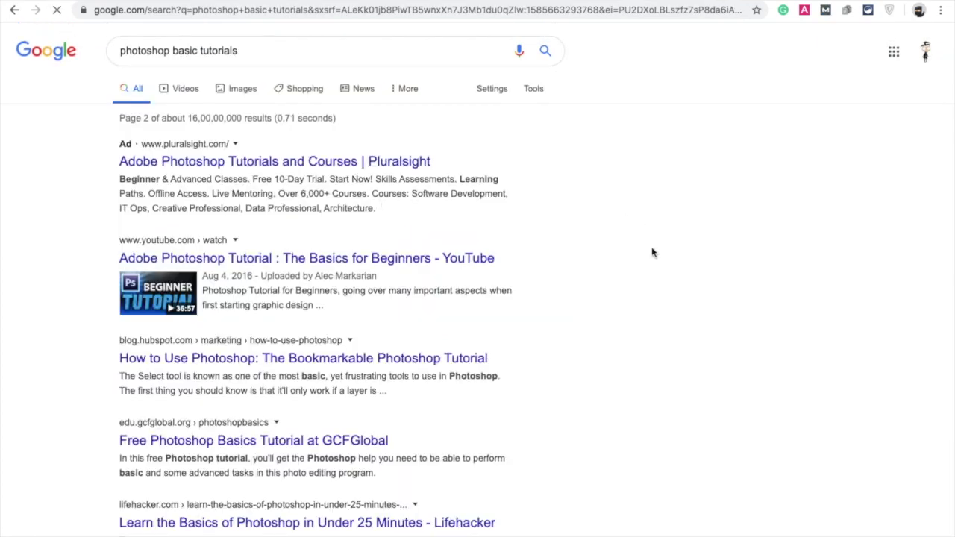
{"action": "scroll", "coordinate": [651, 252], "scroll_direction": "down", "scroll_amount": 3}
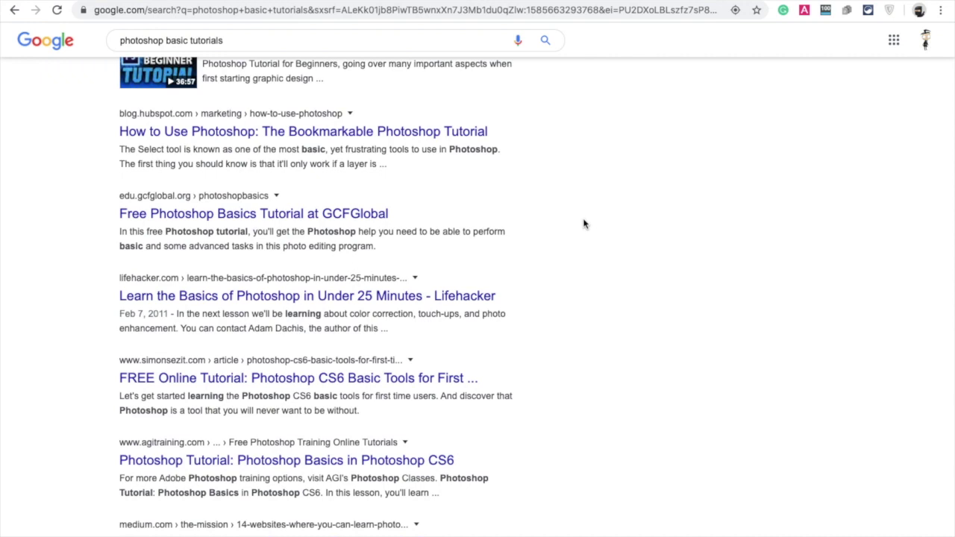
{"action": "scroll", "coordinate": [602, 247], "scroll_direction": "down", "scroll_amount": 1}
{"action": "scroll", "coordinate": [577, 288], "scroll_direction": "down", "scroll_amount": 2}
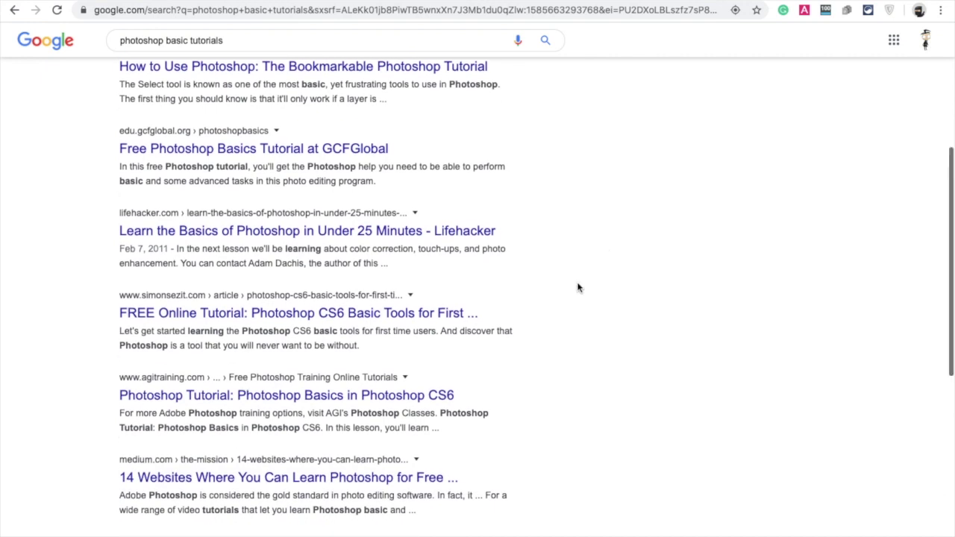
{"action": "scroll", "coordinate": [538, 258], "scroll_direction": "down", "scroll_amount": 1}
{"action": "scroll", "coordinate": [515, 245], "scroll_direction": "down", "scroll_amount": 1}
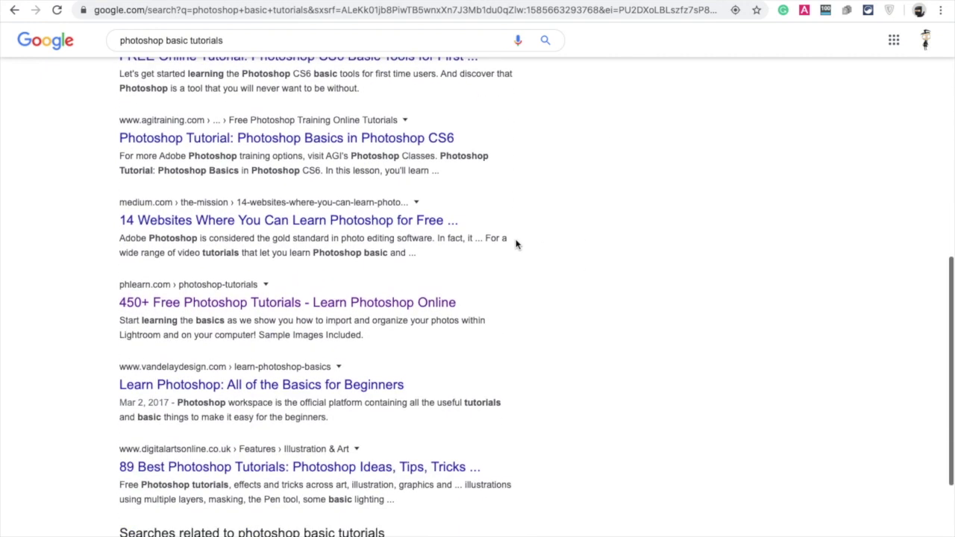
{"action": "scroll", "coordinate": [586, 312], "scroll_direction": "down", "scroll_amount": 2}
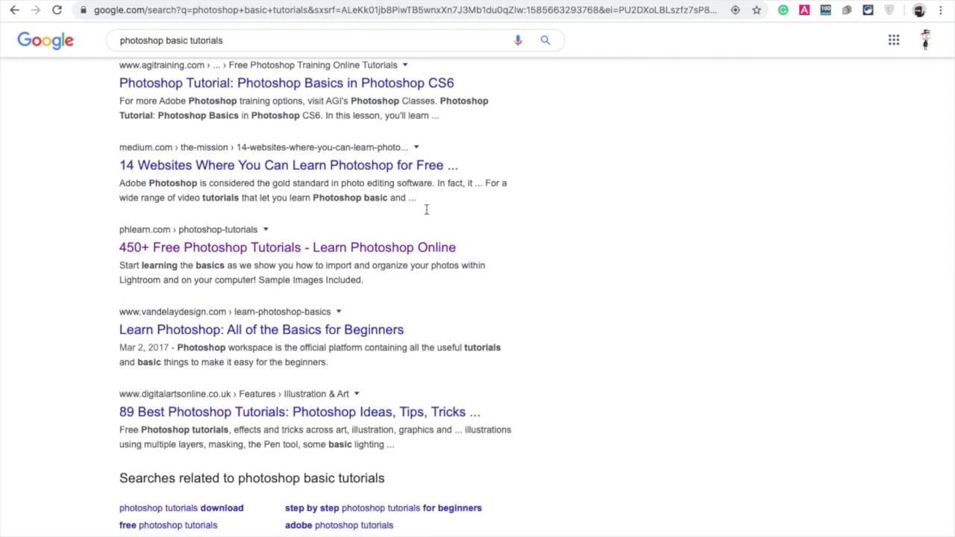
{"action": "scroll", "coordinate": [435, 329], "scroll_direction": "down", "scroll_amount": 2}
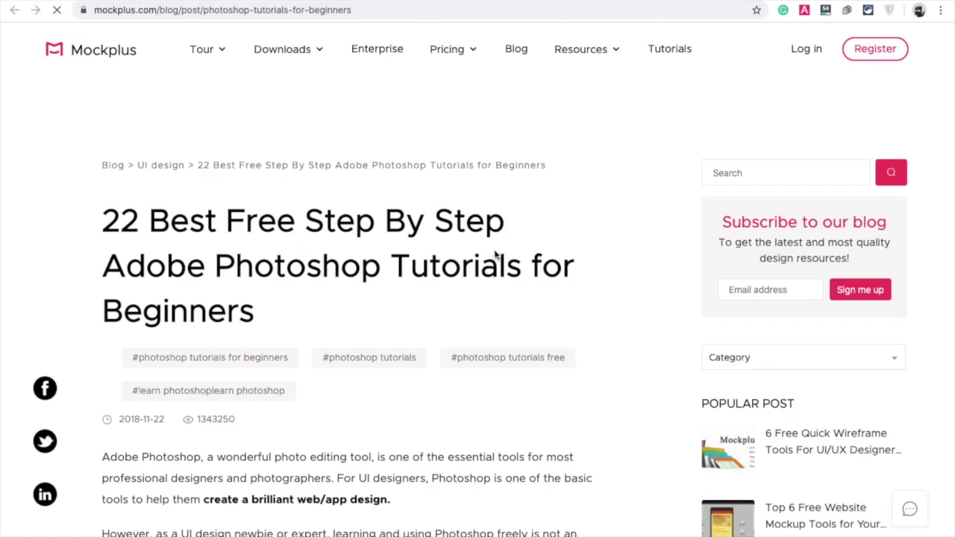
Scroll the Mockplus beginners' tutorials article down to its fourth tutorial.
{"action": "scroll", "coordinate": [494, 256], "scroll_direction": "down", "scroll_amount": 2}
{"action": "scroll", "coordinate": [495, 255], "scroll_direction": "down", "scroll_amount": 1}
{"action": "scroll", "coordinate": [494, 255], "scroll_direction": "down", "scroll_amount": 4}
{"action": "scroll", "coordinate": [494, 256], "scroll_direction": "down", "scroll_amount": 2}
{"action": "scroll", "coordinate": [309, 227], "scroll_direction": "down", "scroll_amount": 3}
{"action": "scroll", "coordinate": [309, 228], "scroll_direction": "down", "scroll_amount": 2}
{"action": "scroll", "coordinate": [326, 229], "scroll_direction": "down", "scroll_amount": 2}
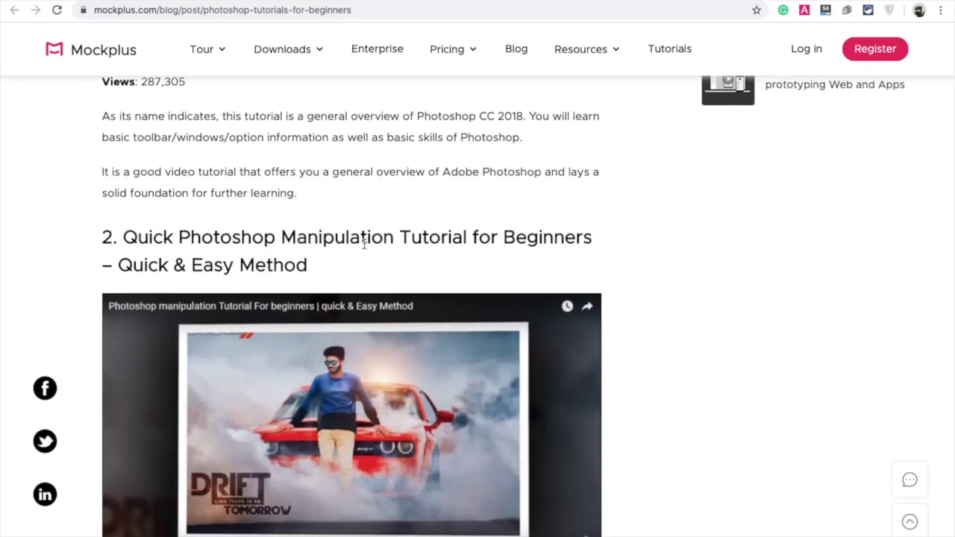
{"action": "scroll", "coordinate": [461, 261], "scroll_direction": "down", "scroll_amount": 2}
{"action": "scroll", "coordinate": [460, 260], "scroll_direction": "down", "scroll_amount": 2}
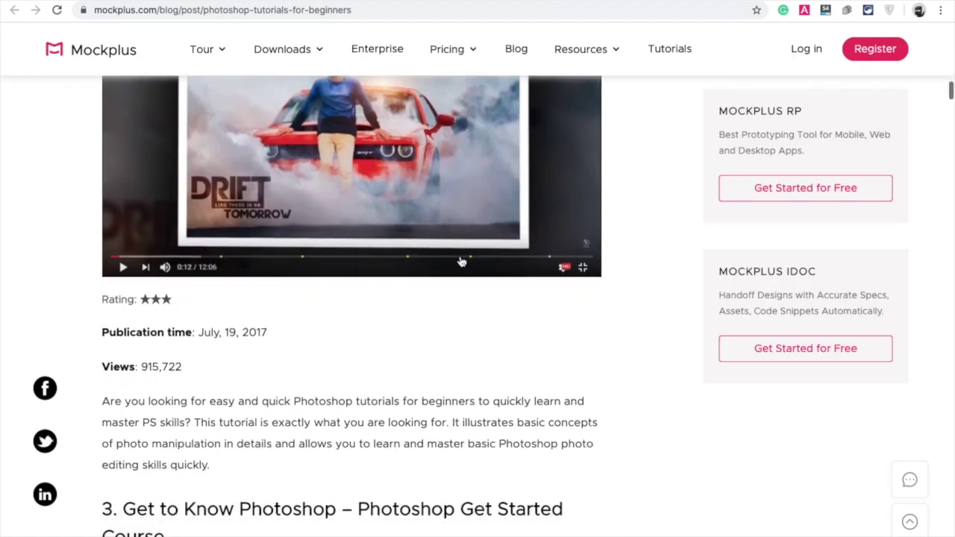
{"action": "scroll", "coordinate": [461, 260], "scroll_direction": "down", "scroll_amount": 2}
{"action": "scroll", "coordinate": [458, 262], "scroll_direction": "up", "scroll_amount": 2}
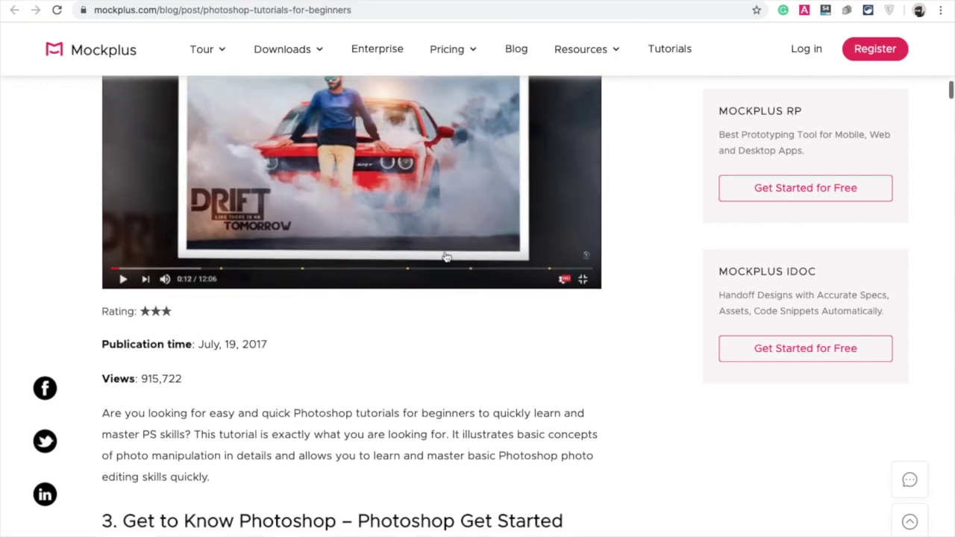
{"action": "scroll", "coordinate": [369, 224], "scroll_direction": "down", "scroll_amount": 4}
{"action": "scroll", "coordinate": [367, 223], "scroll_direction": "down", "scroll_amount": 4}
{"action": "scroll", "coordinate": [367, 223], "scroll_direction": "up", "scroll_amount": 1}
{"action": "scroll", "coordinate": [367, 223], "scroll_direction": "down", "scroll_amount": 1}
{"action": "scroll", "coordinate": [367, 224], "scroll_direction": "up", "scroll_amount": 2}
{"action": "scroll", "coordinate": [367, 224], "scroll_direction": "down", "scroll_amount": 5}
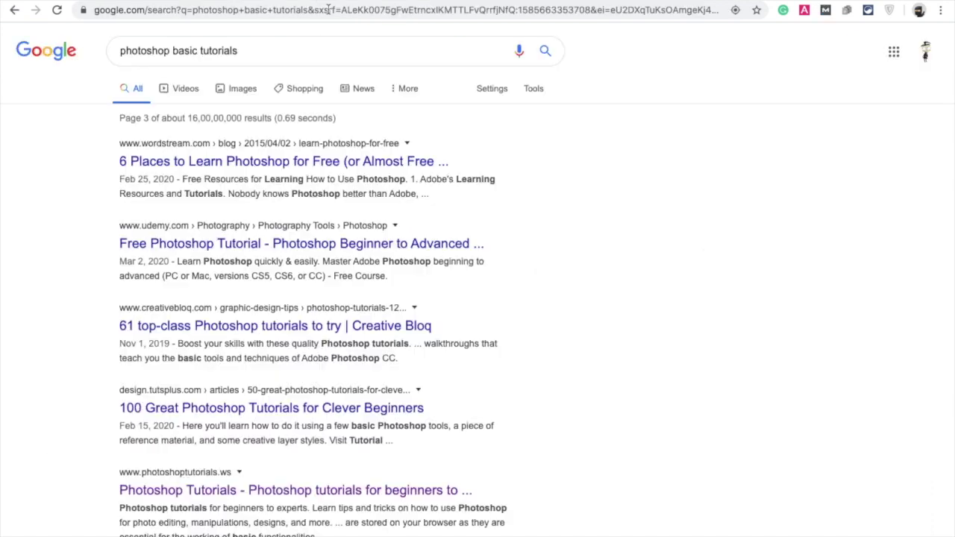
Replace the Google query with 'psdtuts' and run the search.
{"action": "left_click", "coordinate": [245, 50]}
{"action": "triple_click", "coordinate": [245, 50]}
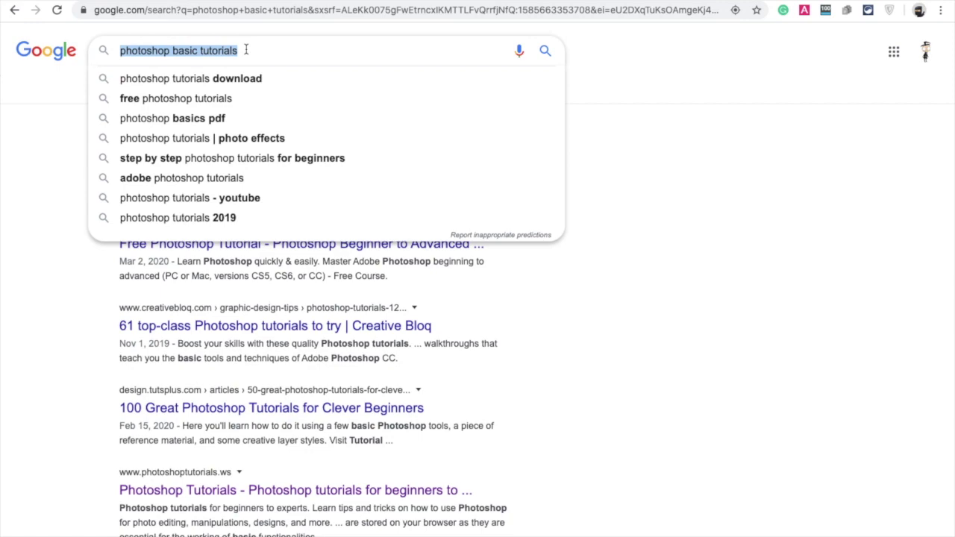
{"action": "type", "text": "psdtut"}
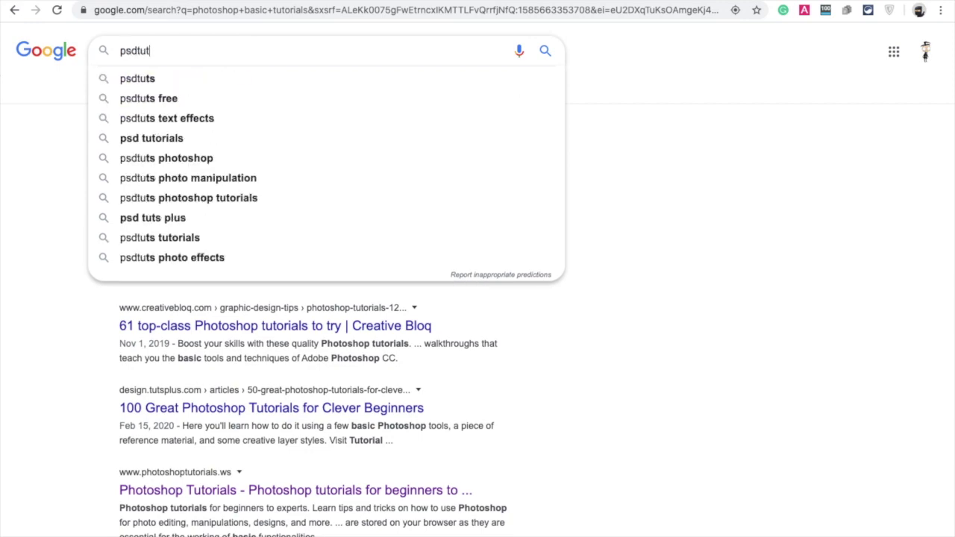
{"action": "type", "text": "s"}
{"action": "key", "text": "Return"}
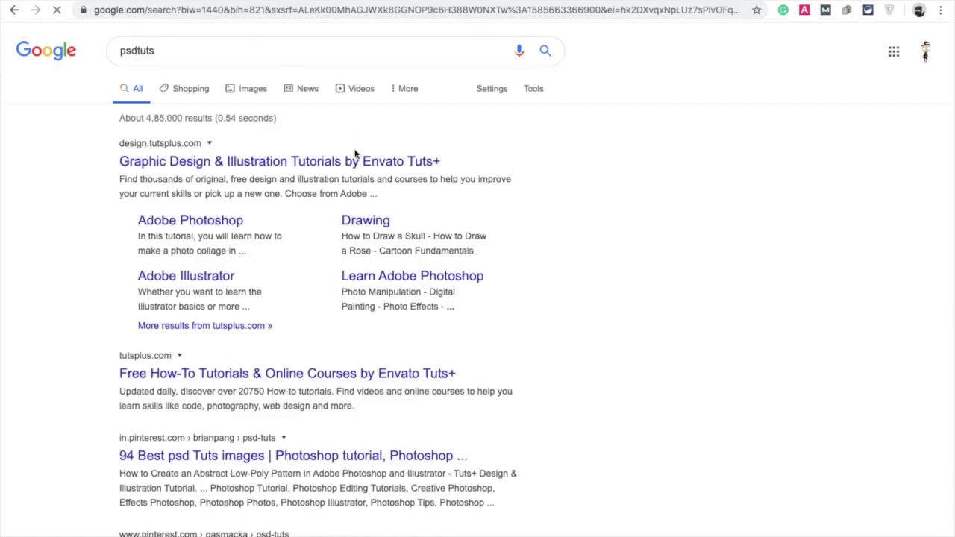
Open the Envato Tuts+ Design & Illustration result in a new tab and switch to it.
{"action": "right_click", "coordinate": [319, 165]}
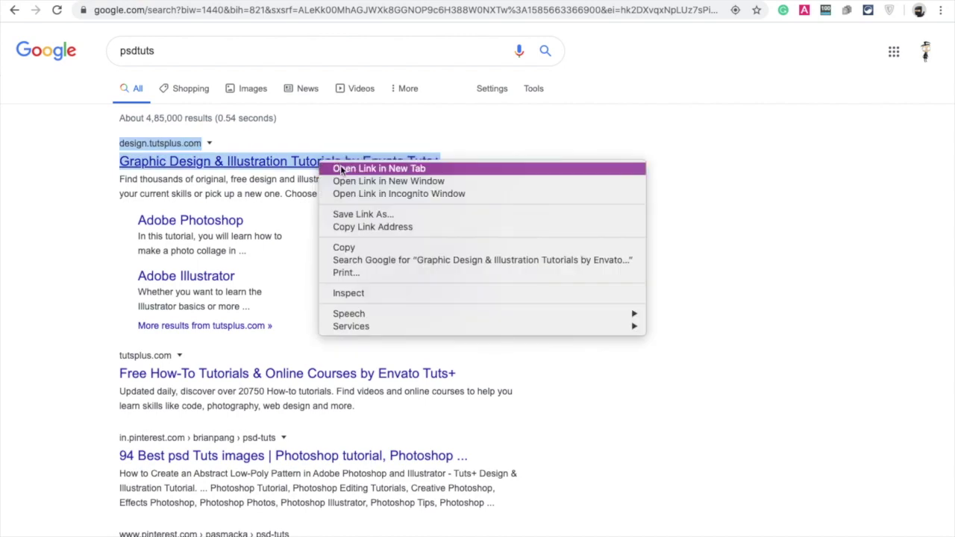
{"action": "left_click", "coordinate": [528, 170]}
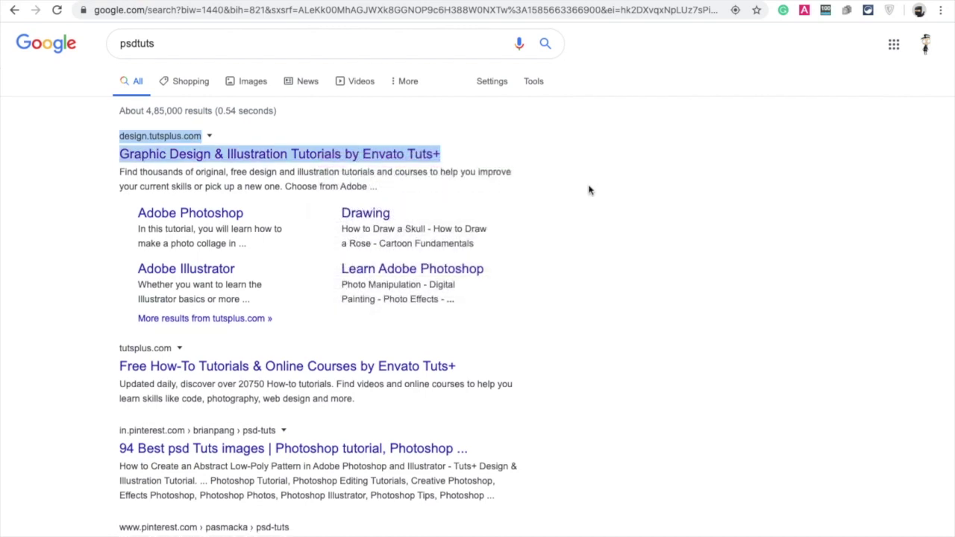
{"action": "scroll", "coordinate": [589, 190], "scroll_direction": "down", "scroll_amount": 2}
{"action": "scroll", "coordinate": [588, 190], "scroll_direction": "down", "scroll_amount": 1}
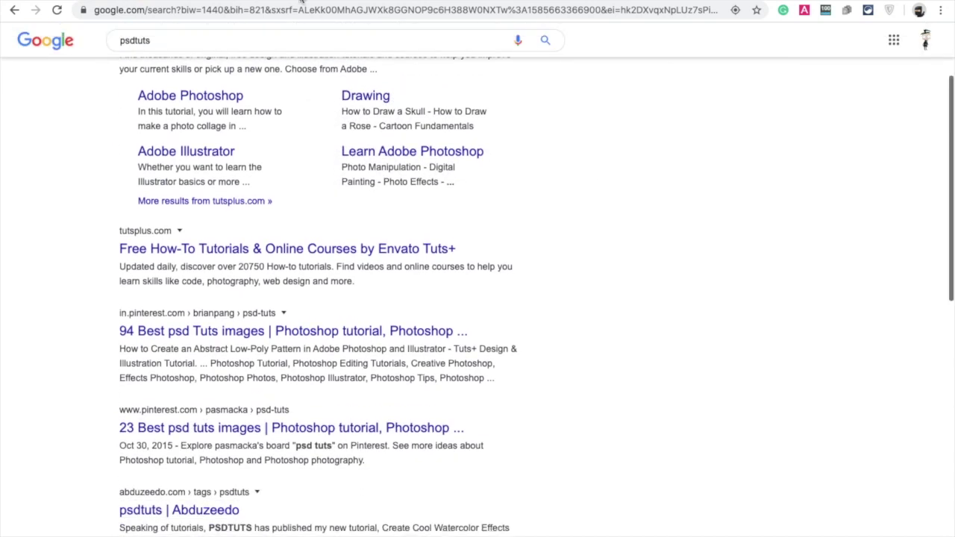
{"action": "key", "text": "ctrl+Tab"}
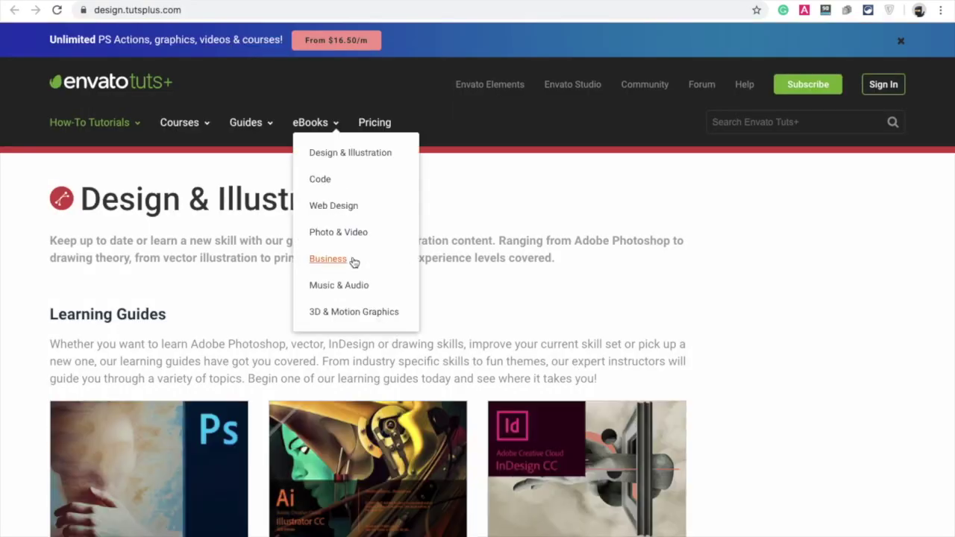
Scroll to Featured Tutorials and open the How to Make a Flyer course in a new tab.
{"action": "scroll", "coordinate": [354, 262], "scroll_direction": "down", "scroll_amount": 4}
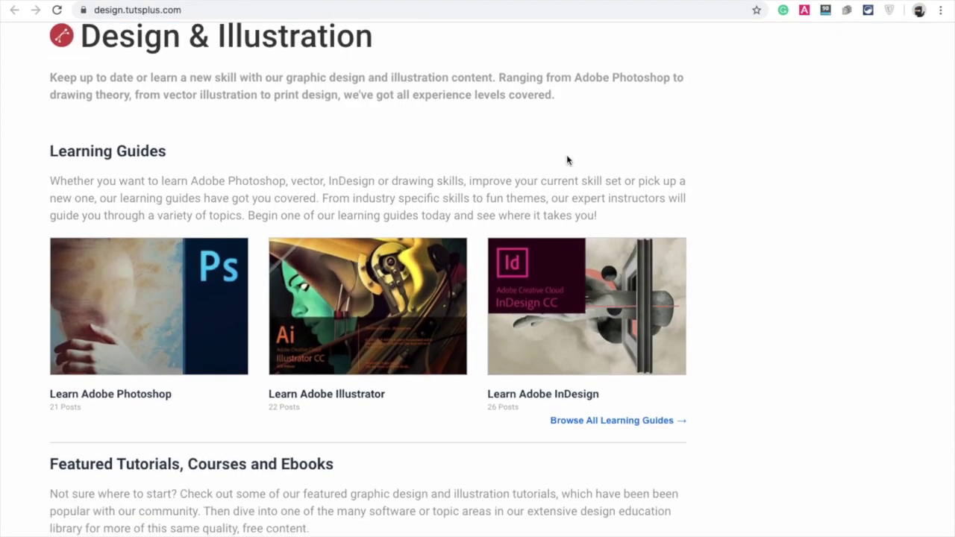
{"action": "scroll", "coordinate": [567, 158], "scroll_direction": "down", "scroll_amount": 8}
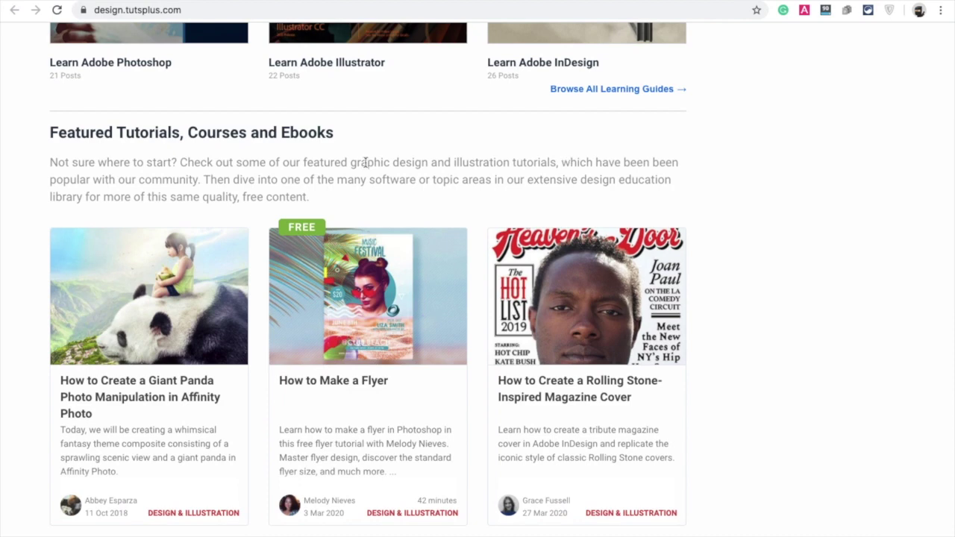
{"action": "scroll", "coordinate": [363, 163], "scroll_direction": "down", "scroll_amount": 3}
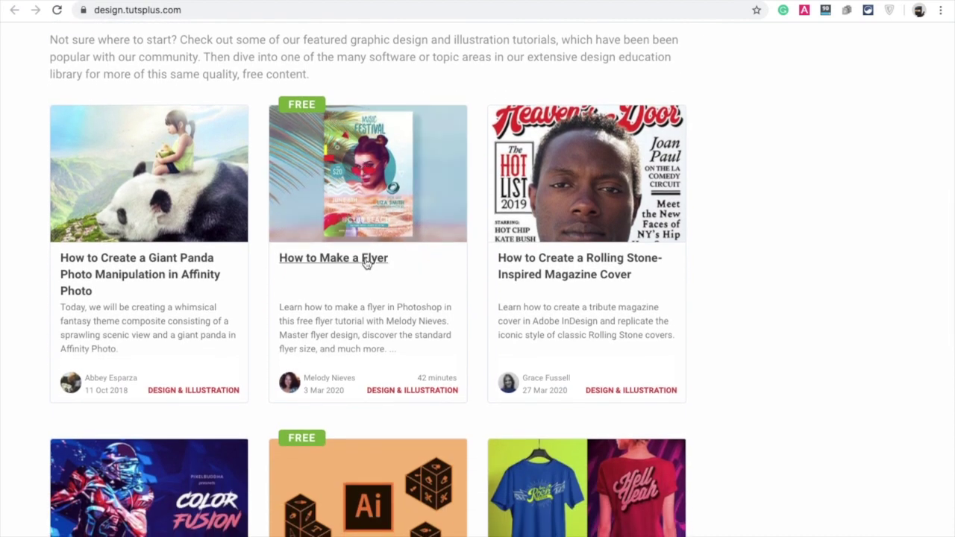
{"action": "right_click", "coordinate": [366, 261]}
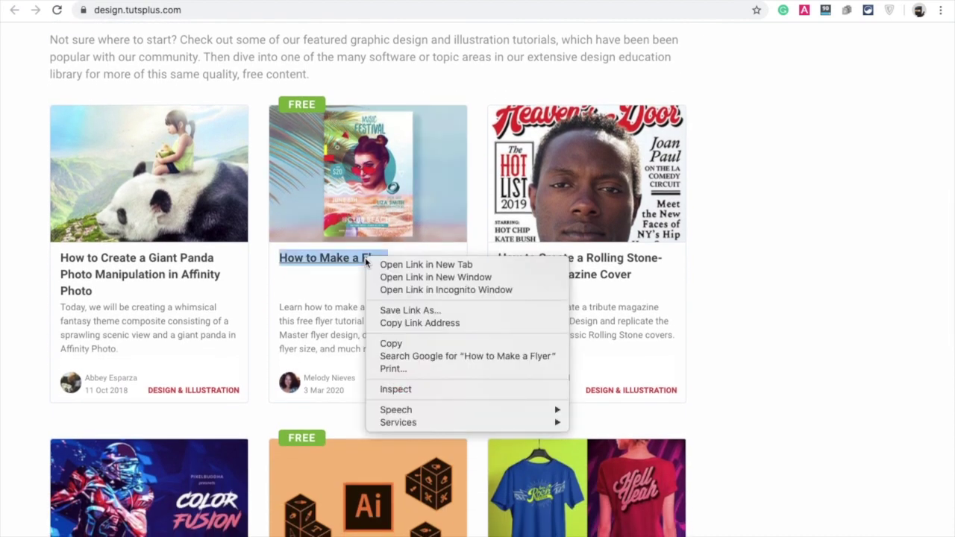
{"action": "left_click", "coordinate": [385, 264]}
Browse the free flyer course page showing 8 lessons totalling 42 minutes.
{"action": "scroll", "coordinate": [389, 267], "scroll_direction": "down", "scroll_amount": 5}
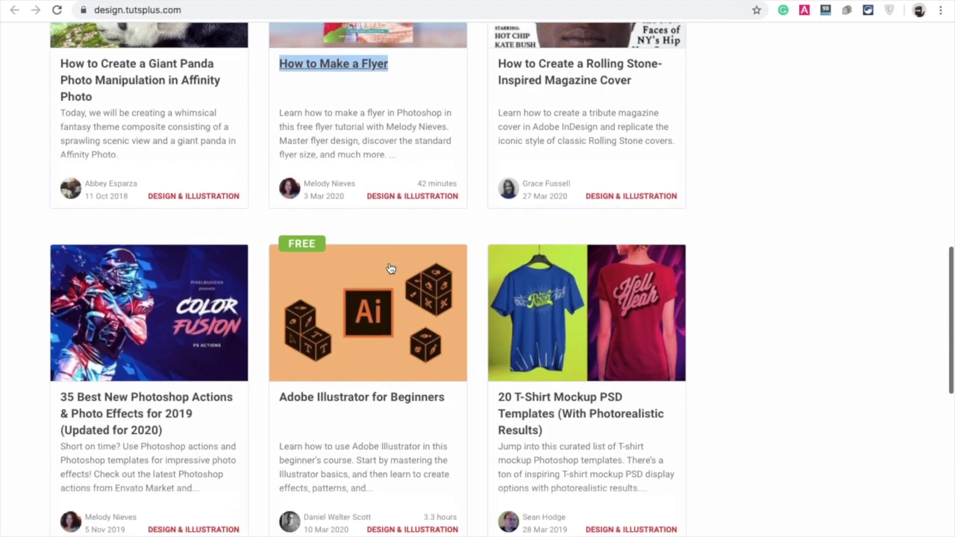
{"action": "scroll", "coordinate": [391, 269], "scroll_direction": "down", "scroll_amount": 3}
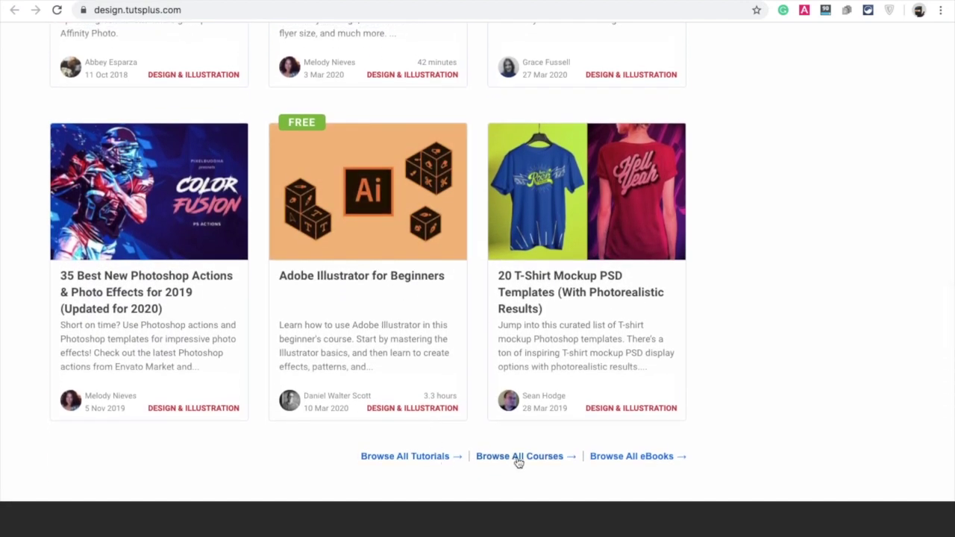
{"action": "scroll", "coordinate": [415, 318], "scroll_direction": "up", "scroll_amount": 15}
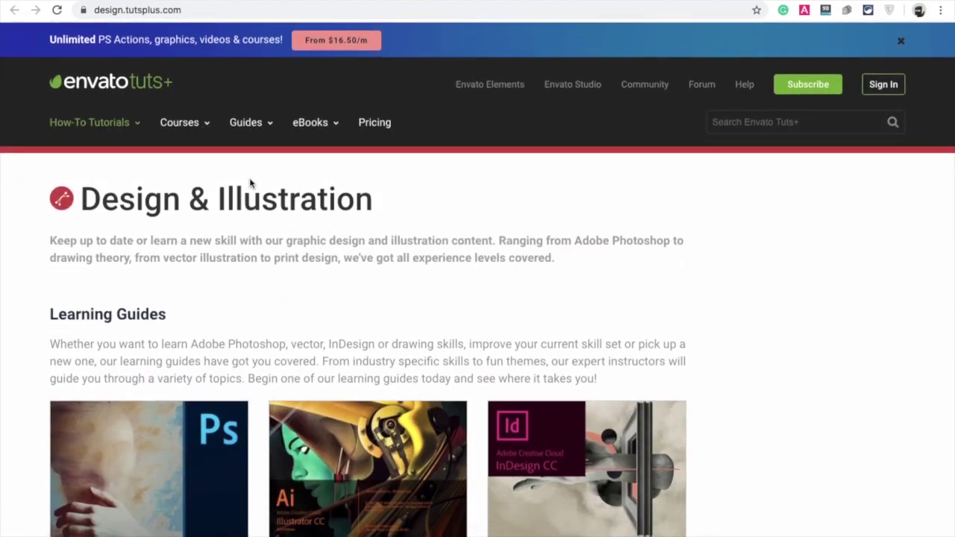
{"action": "scroll", "coordinate": [271, 217], "scroll_direction": "down", "scroll_amount": 4}
{"action": "scroll", "coordinate": [407, 373], "scroll_direction": "down", "scroll_amount": 15}
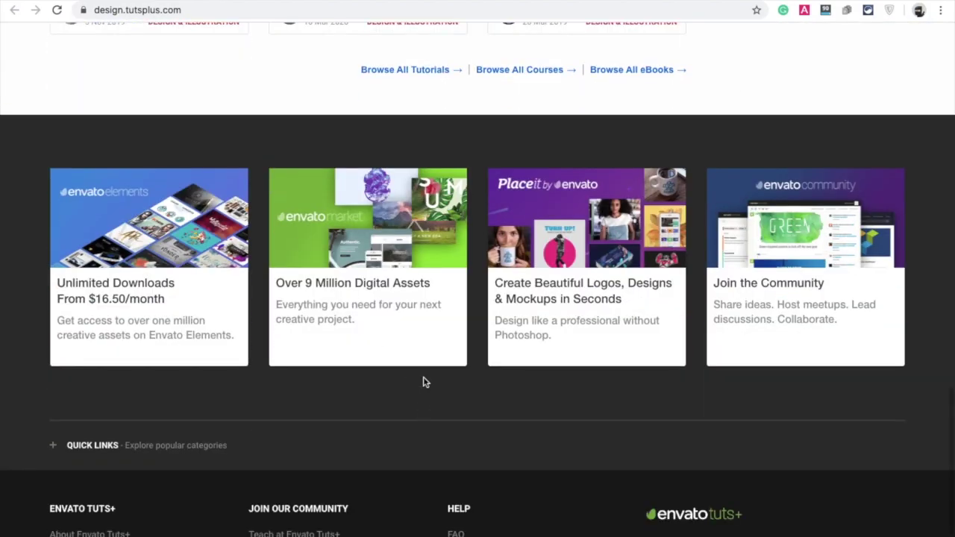
{"action": "scroll", "coordinate": [423, 319], "scroll_direction": "up", "scroll_amount": 2}
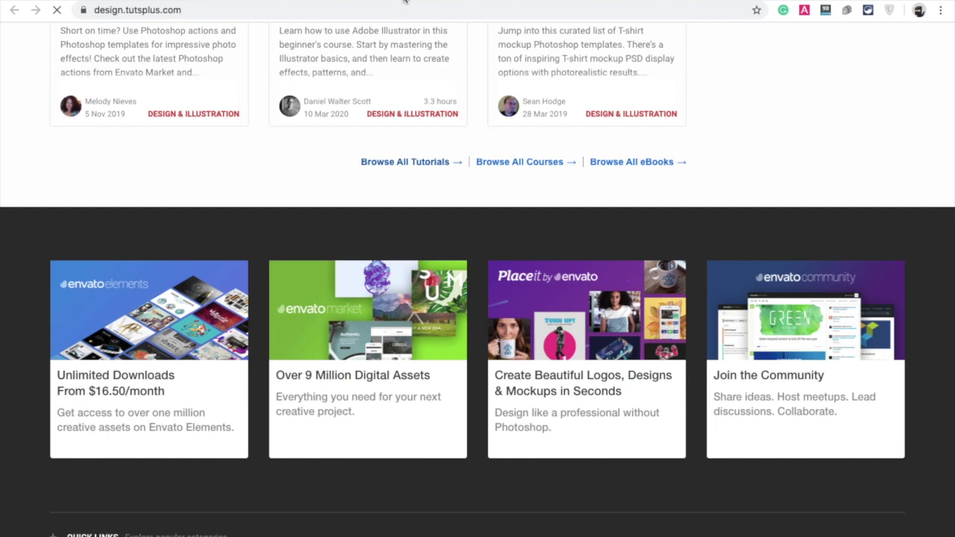
{"action": "scroll", "coordinate": [433, 223], "scroll_direction": "down", "scroll_amount": 3}
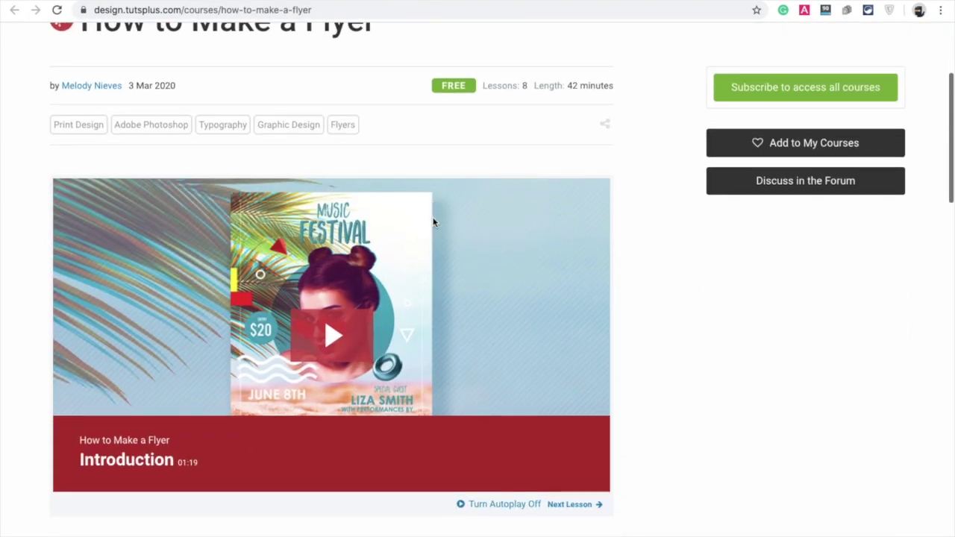
Start playing the How to Make a Flyer course introduction video.
{"action": "scroll", "coordinate": [433, 222], "scroll_direction": "down", "scroll_amount": 2}
{"action": "scroll", "coordinate": [433, 222], "scroll_direction": "down", "scroll_amount": 2}
{"action": "scroll", "coordinate": [433, 223], "scroll_direction": "down", "scroll_amount": 2}
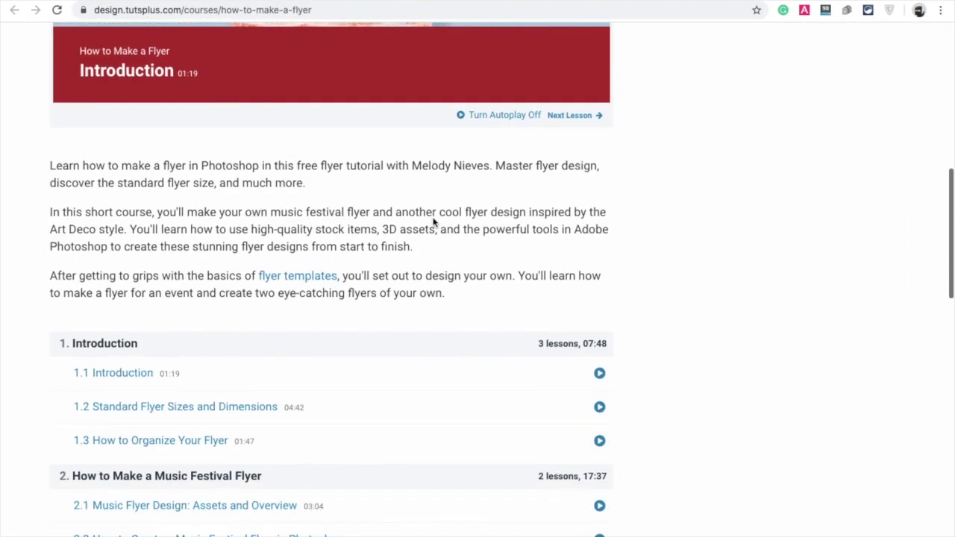
{"action": "scroll", "coordinate": [433, 223], "scroll_direction": "down", "scroll_amount": 1}
{"action": "scroll", "coordinate": [433, 222], "scroll_direction": "down", "scroll_amount": 2}
{"action": "scroll", "coordinate": [434, 224], "scroll_direction": "down", "scroll_amount": 2}
{"action": "scroll", "coordinate": [435, 224], "scroll_direction": "up", "scroll_amount": 3}
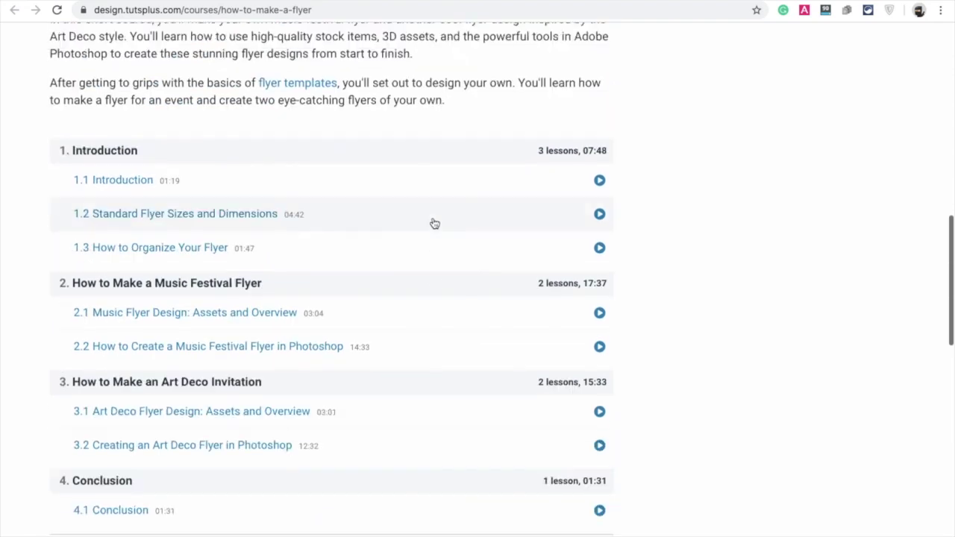
{"action": "scroll", "coordinate": [433, 222], "scroll_direction": "up", "scroll_amount": 8}
{"action": "scroll", "coordinate": [433, 223], "scroll_direction": "down", "scroll_amount": 2}
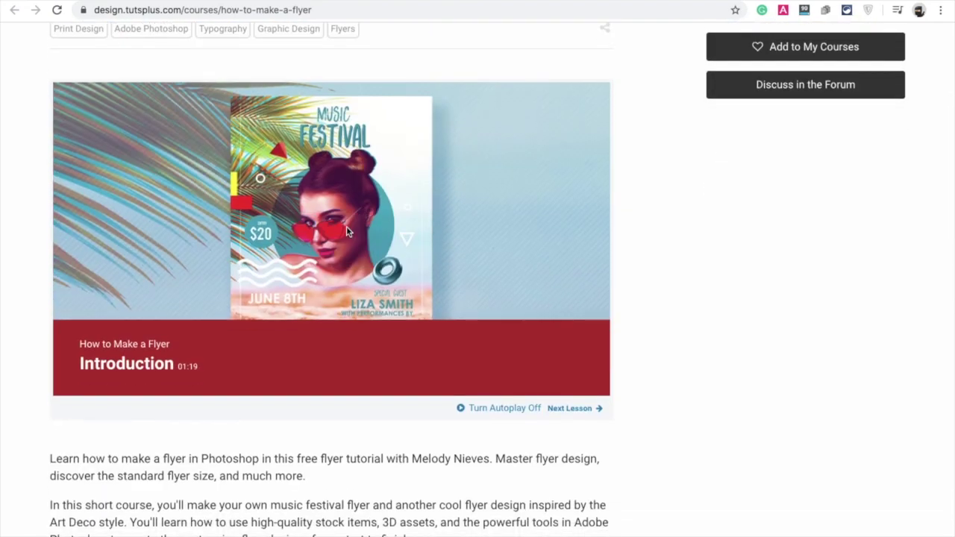
{"action": "left_click", "coordinate": [346, 229]}
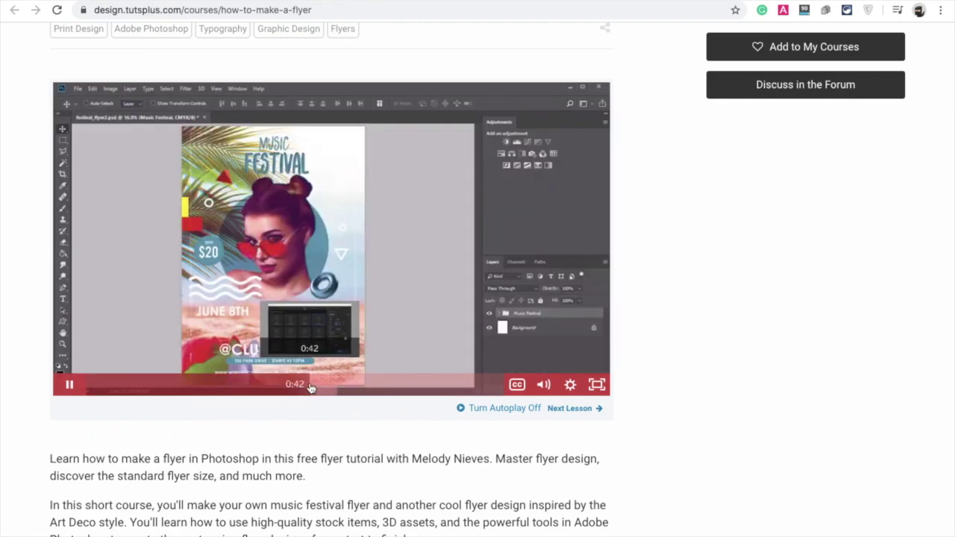
Review the four-section lesson outline down to the instructor bio.
{"action": "scroll", "coordinate": [416, 397], "scroll_direction": "down", "scroll_amount": 10}
{"action": "scroll", "coordinate": [416, 396], "scroll_direction": "up", "scroll_amount": 2}
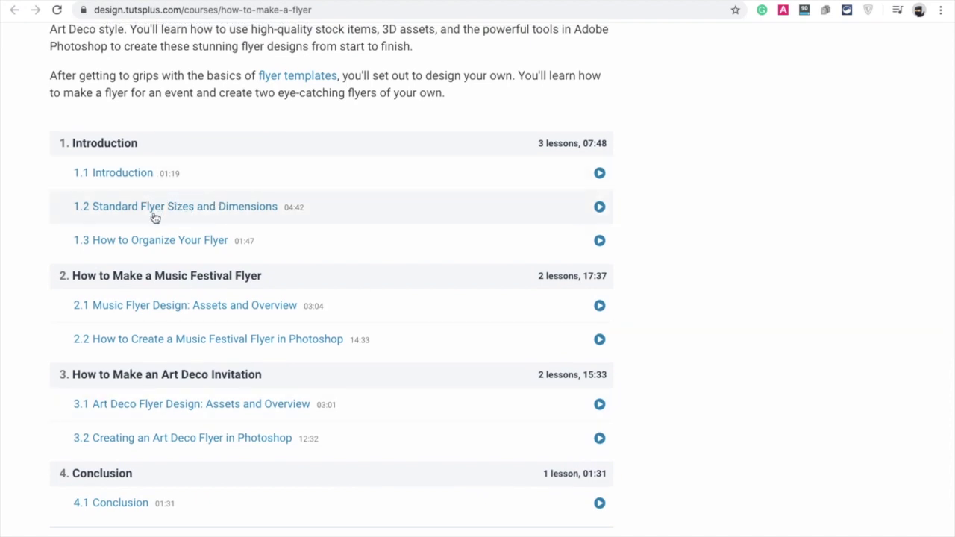
{"action": "scroll", "coordinate": [242, 437], "scroll_direction": "down", "scroll_amount": 2}
{"action": "scroll", "coordinate": [242, 437], "scroll_direction": "down", "scroll_amount": 4}
{"action": "scroll", "coordinate": [336, 299], "scroll_direction": "down", "scroll_amount": 4}
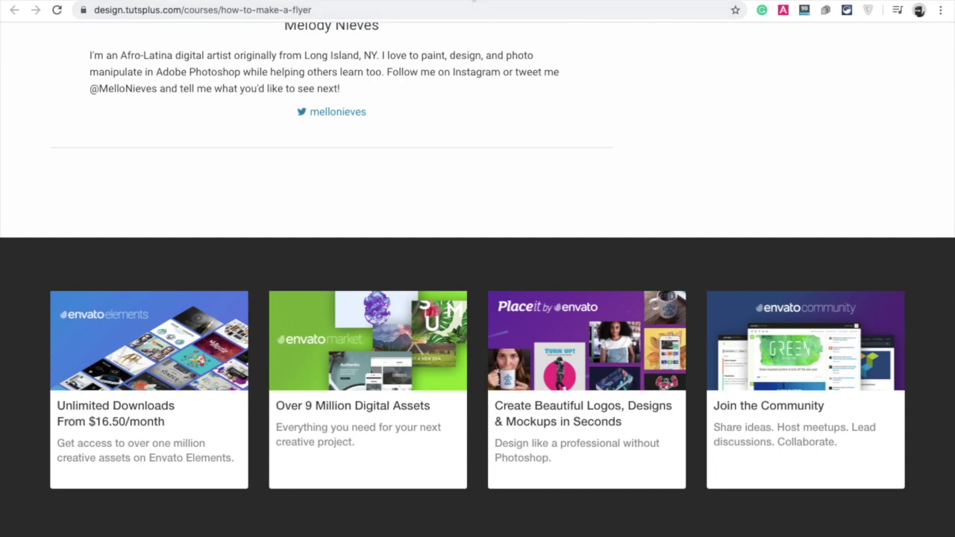
Open the halftone-effects tutorial from the listing in a new tab.
{"action": "scroll", "coordinate": [530, 188], "scroll_direction": "down", "scroll_amount": 3}
{"action": "scroll", "coordinate": [537, 226], "scroll_direction": "down", "scroll_amount": 2}
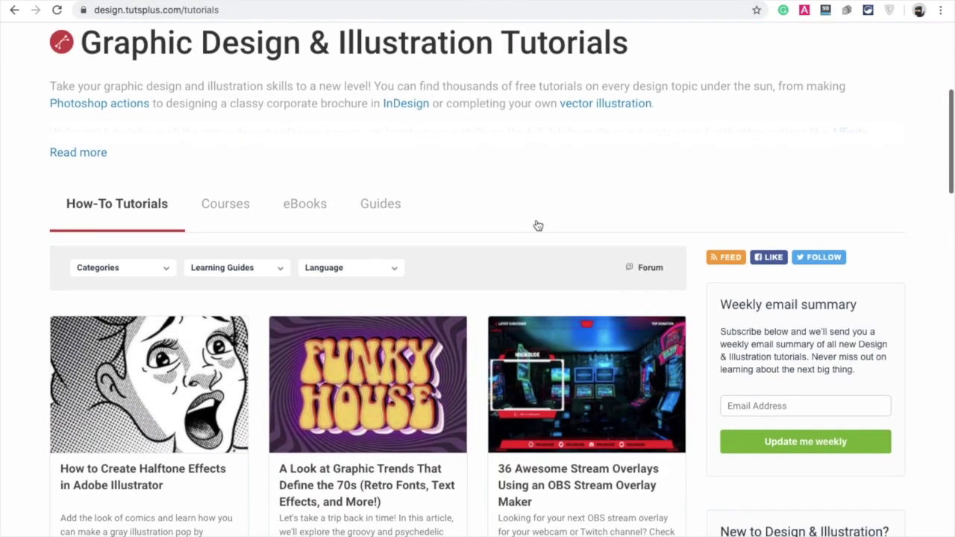
{"action": "scroll", "coordinate": [538, 226], "scroll_direction": "down", "scroll_amount": 2}
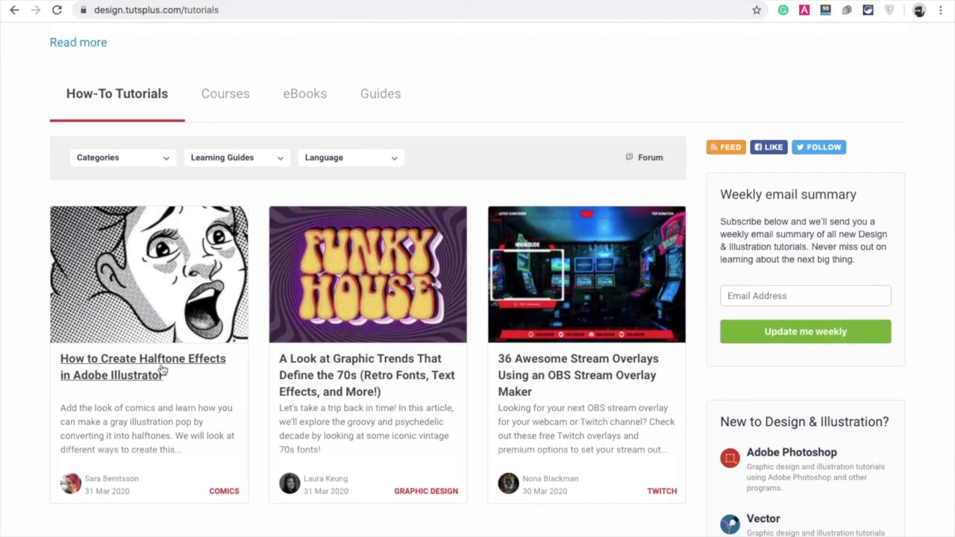
{"action": "right_click", "coordinate": [162, 370]}
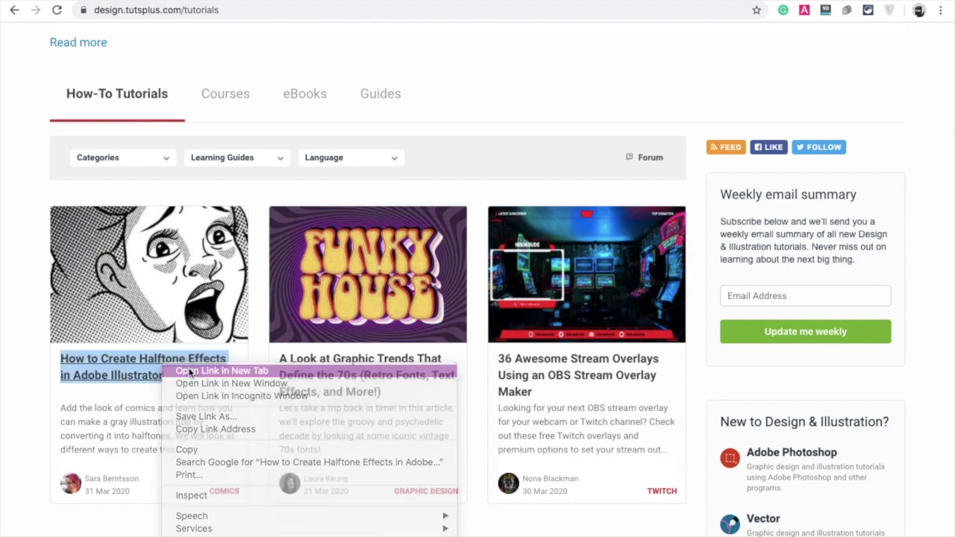
{"action": "left_click", "coordinate": [185, 367]}
Open the photo collage tutorial in a new tab, then view the halftone tutorial.
{"action": "scroll", "coordinate": [470, 395], "scroll_direction": "down", "scroll_amount": 2}
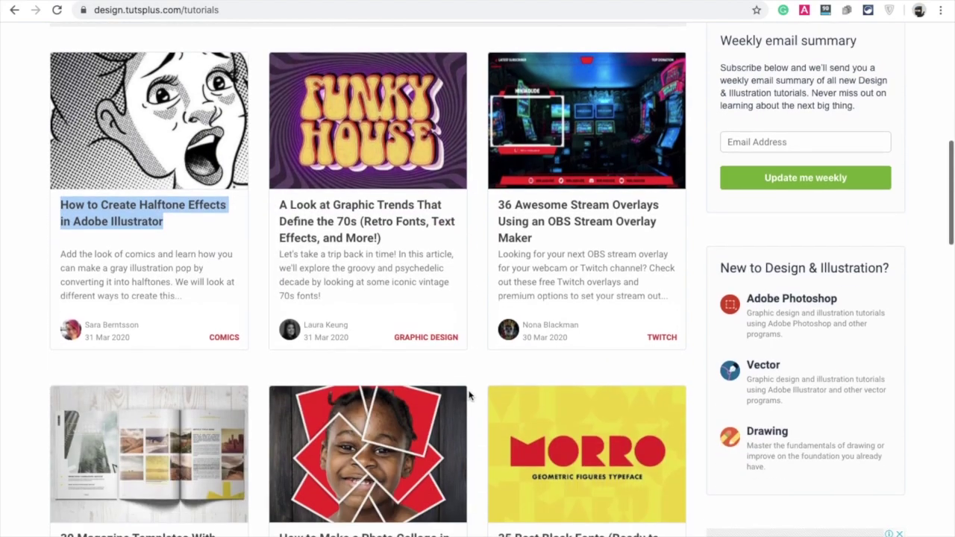
{"action": "scroll", "coordinate": [469, 395], "scroll_direction": "down", "scroll_amount": 4}
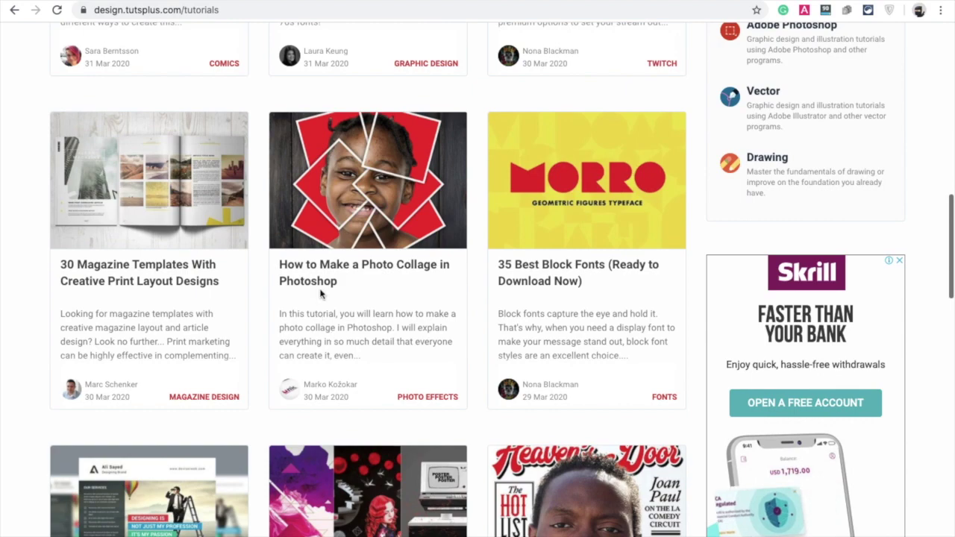
{"action": "right_click", "coordinate": [323, 267]}
{"action": "left_click", "coordinate": [382, 271]}
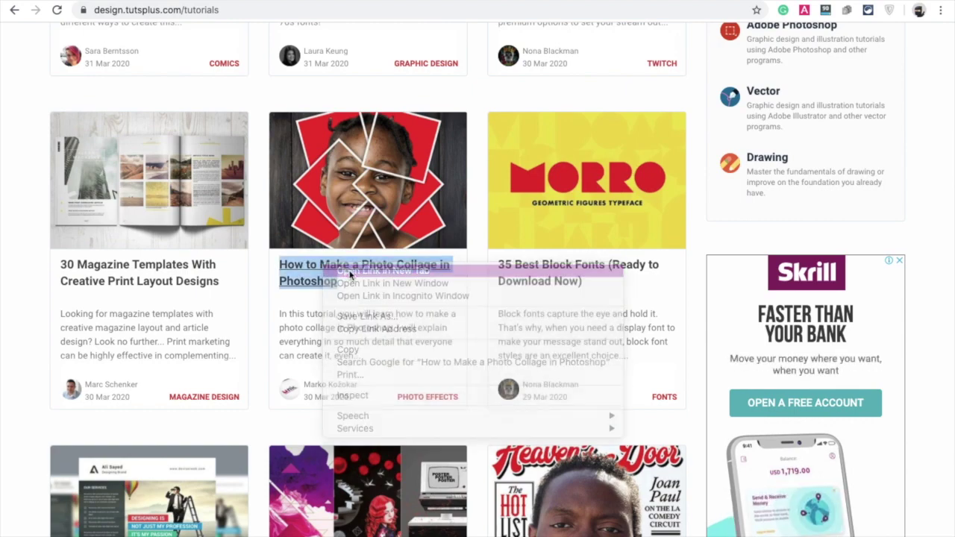
{"action": "scroll", "coordinate": [520, 281], "scroll_direction": "down", "scroll_amount": 2}
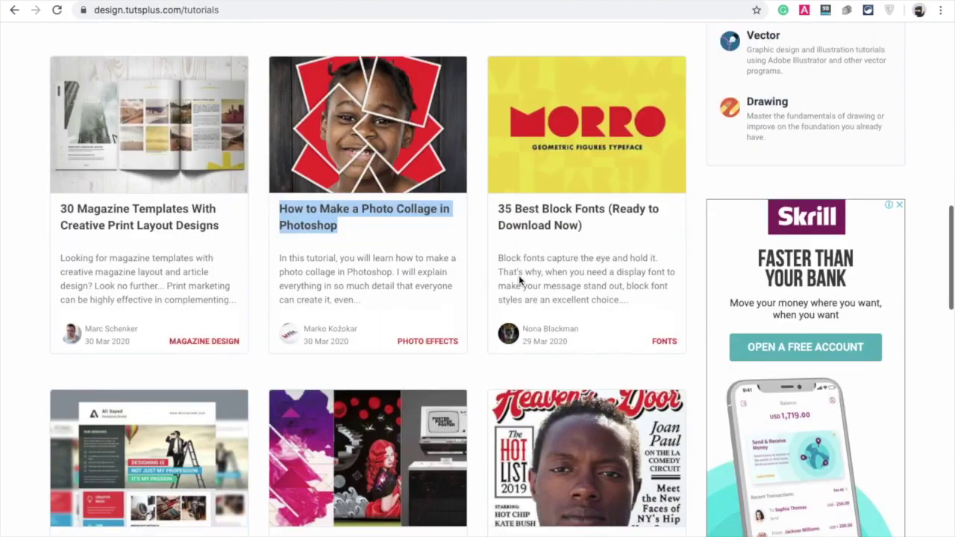
{"action": "scroll", "coordinate": [266, 301], "scroll_direction": "down", "scroll_amount": 2}
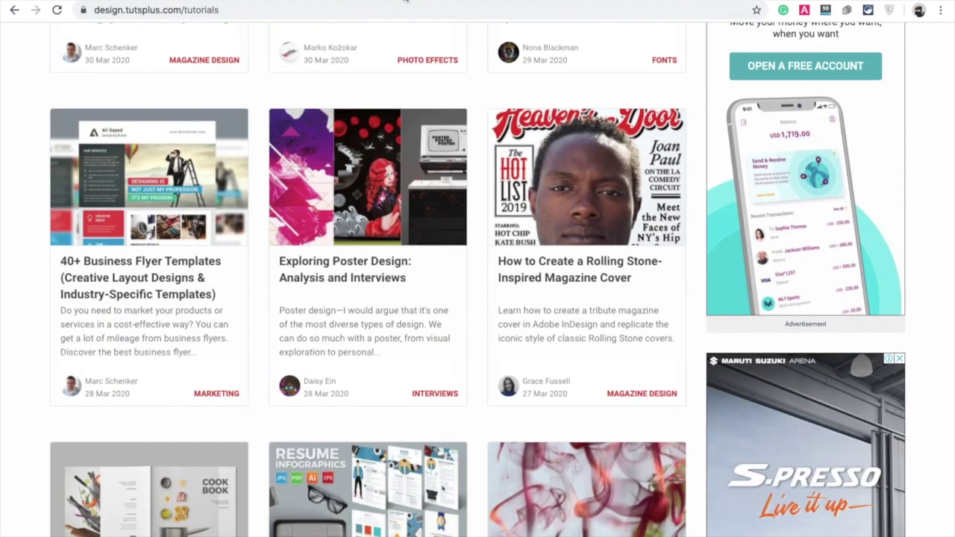
{"action": "left_click", "coordinate": [406, 0]}
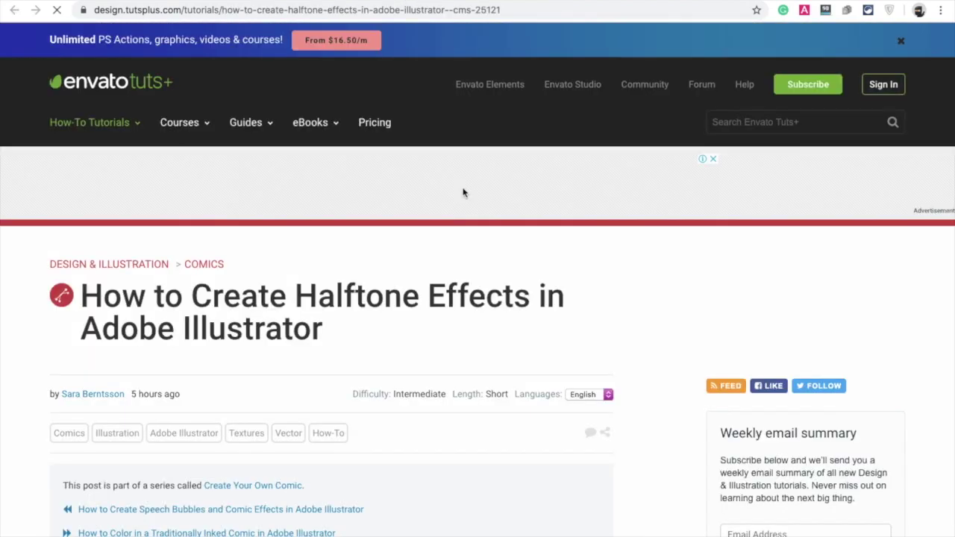
Read through all the steps of the How to Create Halftone Effects in Adobe Illustrator tutorial.
{"action": "scroll", "coordinate": [469, 356], "scroll_direction": "down", "scroll_amount": 1}
{"action": "scroll", "coordinate": [469, 356], "scroll_direction": "down", "scroll_amount": 3}
{"action": "scroll", "coordinate": [469, 356], "scroll_direction": "down", "scroll_amount": 1}
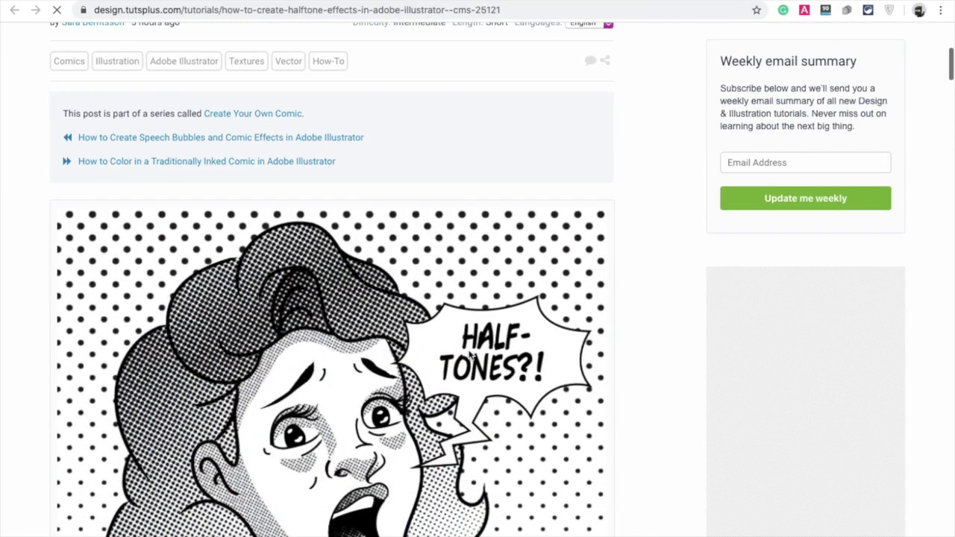
{"action": "scroll", "coordinate": [470, 356], "scroll_direction": "down", "scroll_amount": 5}
{"action": "scroll", "coordinate": [470, 356], "scroll_direction": "down", "scroll_amount": 2}
{"action": "scroll", "coordinate": [470, 356], "scroll_direction": "down", "scroll_amount": 3}
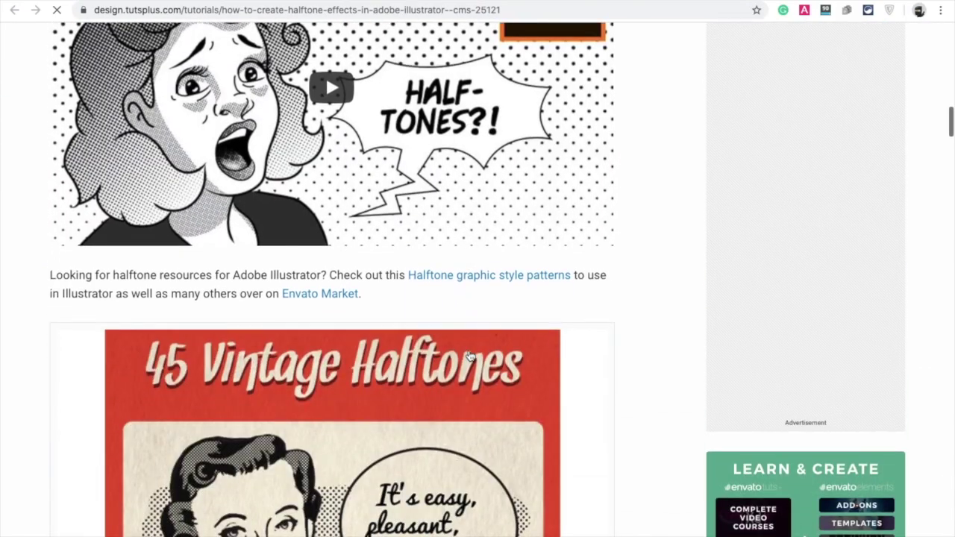
{"action": "scroll", "coordinate": [469, 356], "scroll_direction": "down", "scroll_amount": 2}
{"action": "scroll", "coordinate": [469, 356], "scroll_direction": "down", "scroll_amount": 1}
{"action": "scroll", "coordinate": [470, 356], "scroll_direction": "down", "scroll_amount": 4}
{"action": "scroll", "coordinate": [470, 356], "scroll_direction": "down", "scroll_amount": 5}
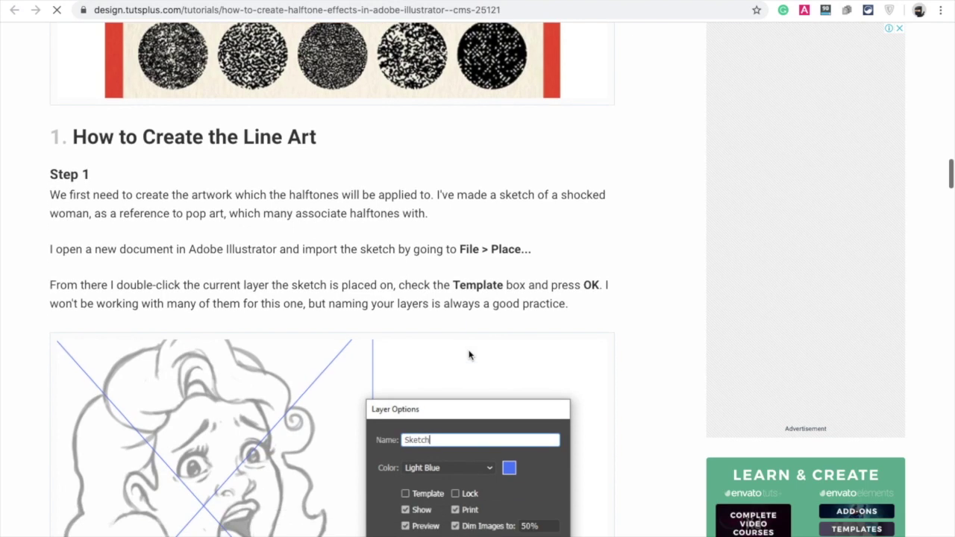
{"action": "scroll", "coordinate": [330, 188], "scroll_direction": "down", "scroll_amount": 2}
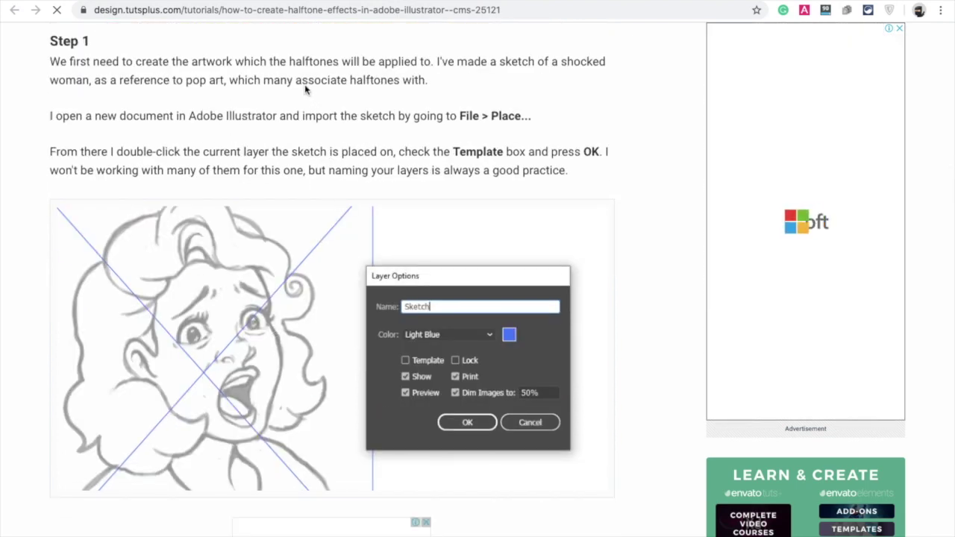
{"action": "scroll", "coordinate": [440, 202], "scroll_direction": "down", "scroll_amount": 6}
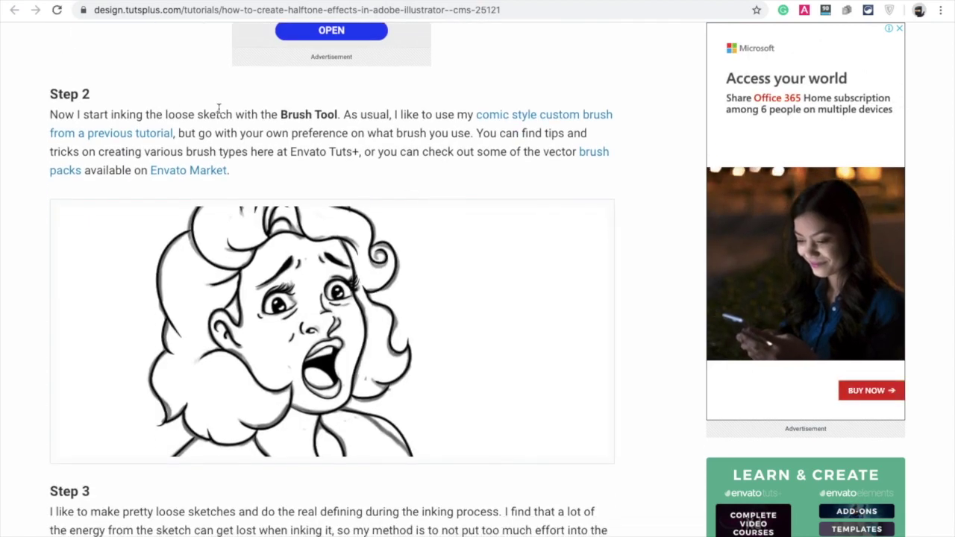
{"action": "scroll", "coordinate": [387, 177], "scroll_direction": "down", "scroll_amount": 2}
{"action": "scroll", "coordinate": [387, 179], "scroll_direction": "down", "scroll_amount": 3}
{"action": "scroll", "coordinate": [385, 179], "scroll_direction": "down", "scroll_amount": 2}
{"action": "scroll", "coordinate": [371, 291], "scroll_direction": "down", "scroll_amount": 5}
{"action": "scroll", "coordinate": [371, 291], "scroll_direction": "down", "scroll_amount": 1}
{"action": "scroll", "coordinate": [371, 292], "scroll_direction": "down", "scroll_amount": 2}
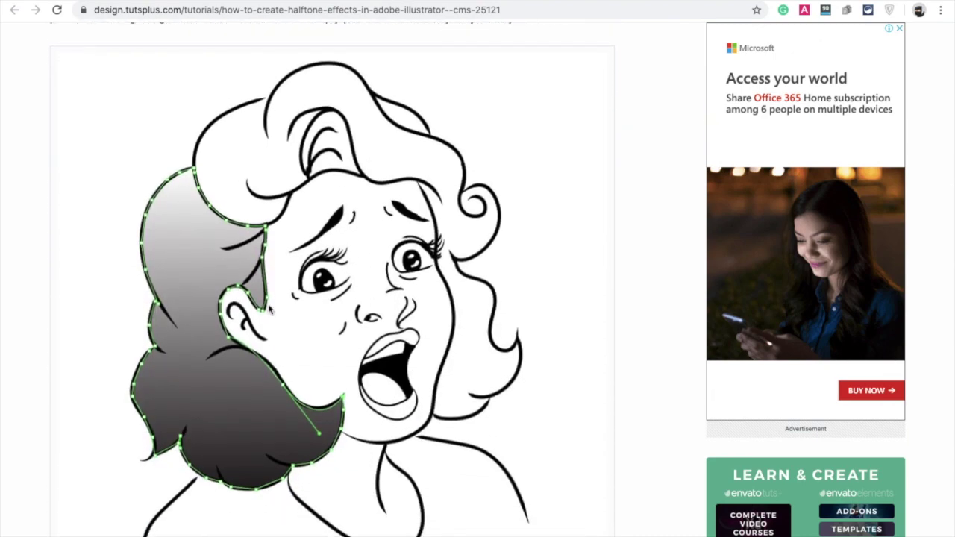
{"action": "scroll", "coordinate": [231, 232], "scroll_direction": "down", "scroll_amount": 3}
{"action": "scroll", "coordinate": [254, 261], "scroll_direction": "down", "scroll_amount": 5}
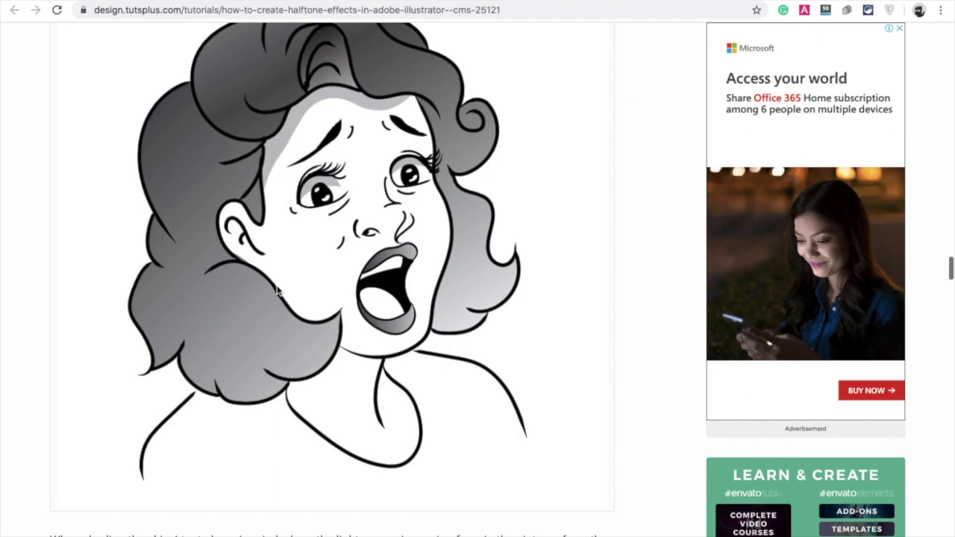
{"action": "scroll", "coordinate": [277, 289], "scroll_direction": "down", "scroll_amount": 5}
{"action": "scroll", "coordinate": [278, 289], "scroll_direction": "down", "scroll_amount": 2}
{"action": "scroll", "coordinate": [278, 290], "scroll_direction": "down", "scroll_amount": 1}
{"action": "scroll", "coordinate": [278, 290], "scroll_direction": "down", "scroll_amount": 5}
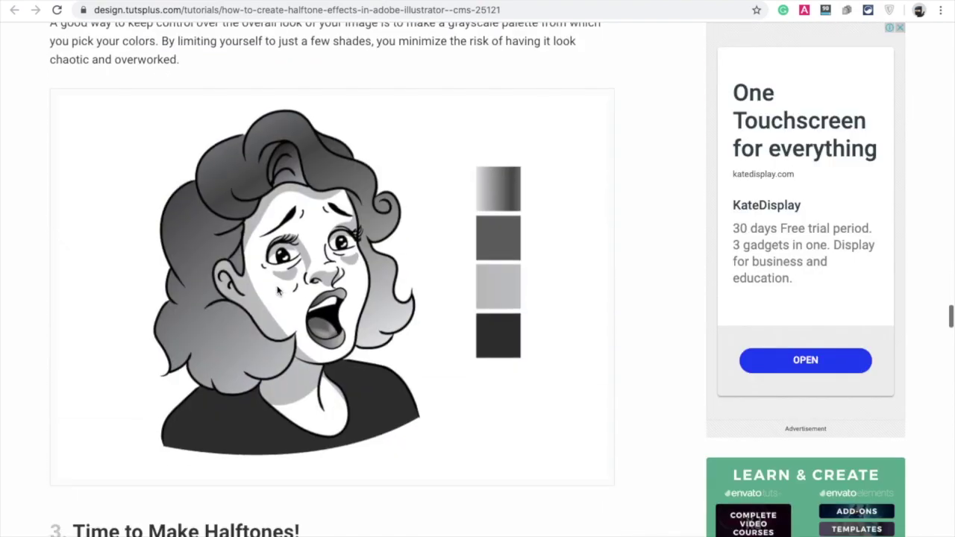
{"action": "scroll", "coordinate": [278, 290], "scroll_direction": "down", "scroll_amount": 1}
{"action": "scroll", "coordinate": [277, 290], "scroll_direction": "down", "scroll_amount": 4}
{"action": "scroll", "coordinate": [278, 290], "scroll_direction": "down", "scroll_amount": 2}
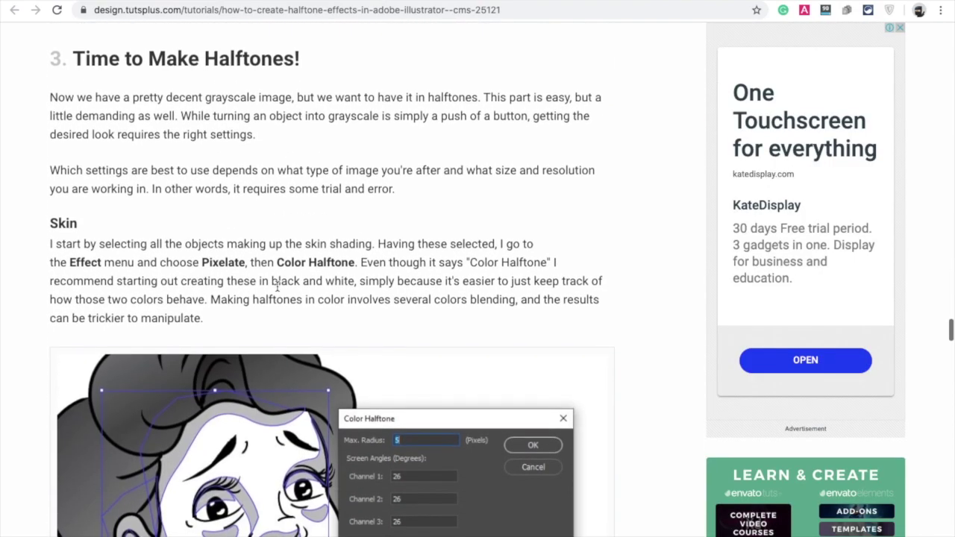
{"action": "scroll", "coordinate": [278, 289], "scroll_direction": "down", "scroll_amount": 3}
{"action": "scroll", "coordinate": [278, 289], "scroll_direction": "down", "scroll_amount": 1}
{"action": "scroll", "coordinate": [352, 277], "scroll_direction": "down", "scroll_amount": 3}
{"action": "scroll", "coordinate": [377, 323], "scroll_direction": "down", "scroll_amount": 3}
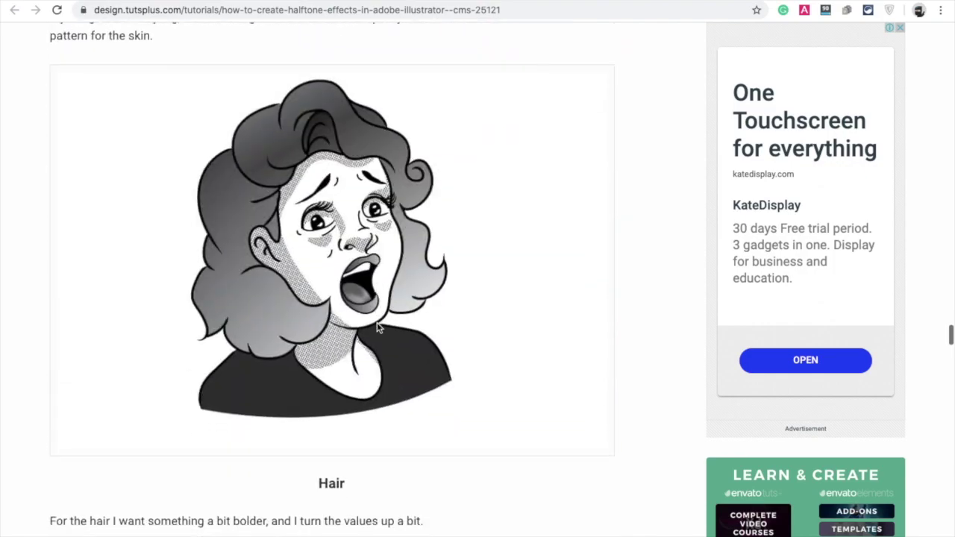
{"action": "scroll", "coordinate": [377, 327], "scroll_direction": "down", "scroll_amount": 5}
{"action": "scroll", "coordinate": [377, 327], "scroll_direction": "down", "scroll_amount": 1}
{"action": "scroll", "coordinate": [376, 327], "scroll_direction": "down", "scroll_amount": 6}
{"action": "scroll", "coordinate": [377, 327], "scroll_direction": "down", "scroll_amount": 3}
{"action": "scroll", "coordinate": [377, 327], "scroll_direction": "down", "scroll_amount": 3}
{"action": "scroll", "coordinate": [377, 327], "scroll_direction": "down", "scroll_amount": 3}
{"action": "scroll", "coordinate": [377, 327], "scroll_direction": "down", "scroll_amount": 2}
{"action": "scroll", "coordinate": [377, 327], "scroll_direction": "down", "scroll_amount": 6}
{"action": "scroll", "coordinate": [377, 327], "scroll_direction": "down", "scroll_amount": 8}
{"action": "scroll", "coordinate": [403, 95], "scroll_direction": "down", "scroll_amount": 8}
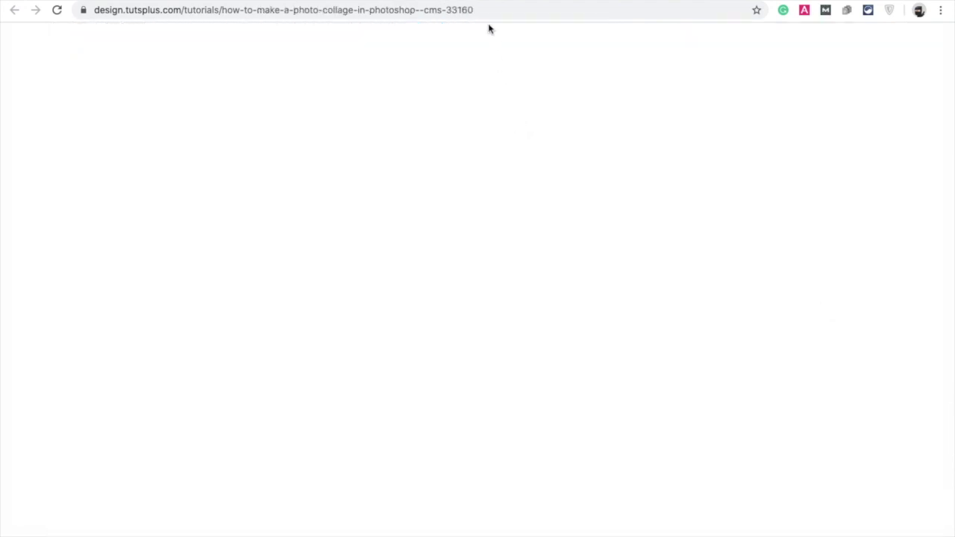
Scroll through the collage tutorial's section 4 until Step 25 and its screenshot show.
{"action": "scroll", "coordinate": [498, 229], "scroll_direction": "down", "scroll_amount": 5}
{"action": "scroll", "coordinate": [498, 229], "scroll_direction": "down", "scroll_amount": 2}
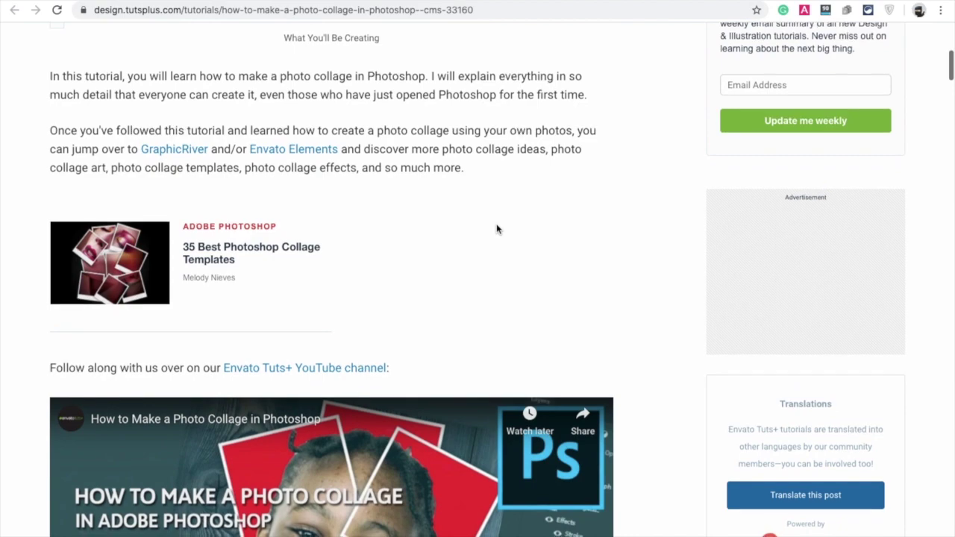
{"action": "scroll", "coordinate": [497, 229], "scroll_direction": "down", "scroll_amount": 2}
{"action": "scroll", "coordinate": [498, 230], "scroll_direction": "down", "scroll_amount": 4}
{"action": "scroll", "coordinate": [498, 229], "scroll_direction": "down", "scroll_amount": 1}
{"action": "scroll", "coordinate": [498, 229], "scroll_direction": "down", "scroll_amount": 4}
{"action": "scroll", "coordinate": [498, 229], "scroll_direction": "down", "scroll_amount": 1}
{"action": "scroll", "coordinate": [498, 229], "scroll_direction": "down", "scroll_amount": 5}
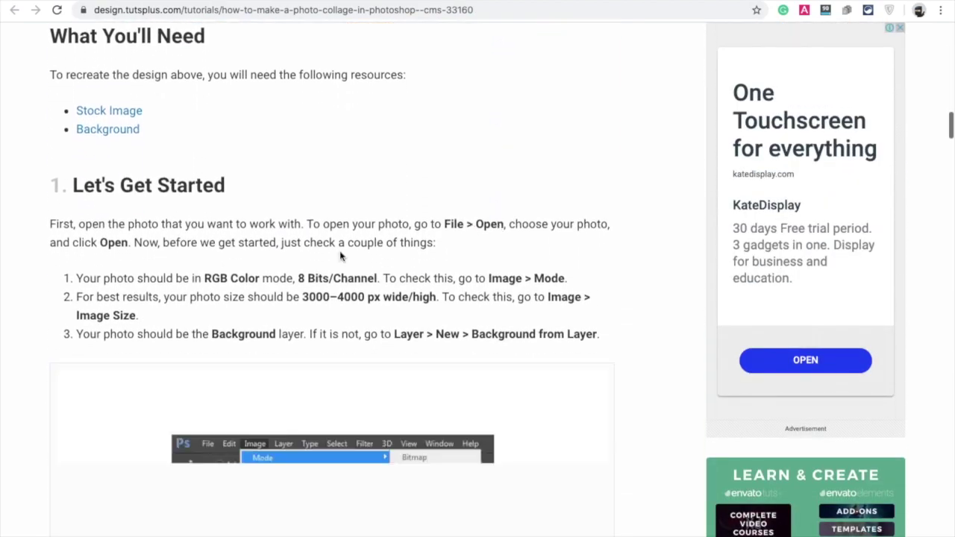
{"action": "scroll", "coordinate": [278, 262], "scroll_direction": "down", "scroll_amount": 3}
{"action": "scroll", "coordinate": [279, 263], "scroll_direction": "down", "scroll_amount": 1}
{"action": "scroll", "coordinate": [417, 220], "scroll_direction": "down", "scroll_amount": 3}
{"action": "scroll", "coordinate": [417, 220], "scroll_direction": "down", "scroll_amount": 4}
{"action": "scroll", "coordinate": [417, 220], "scroll_direction": "down", "scroll_amount": 5}
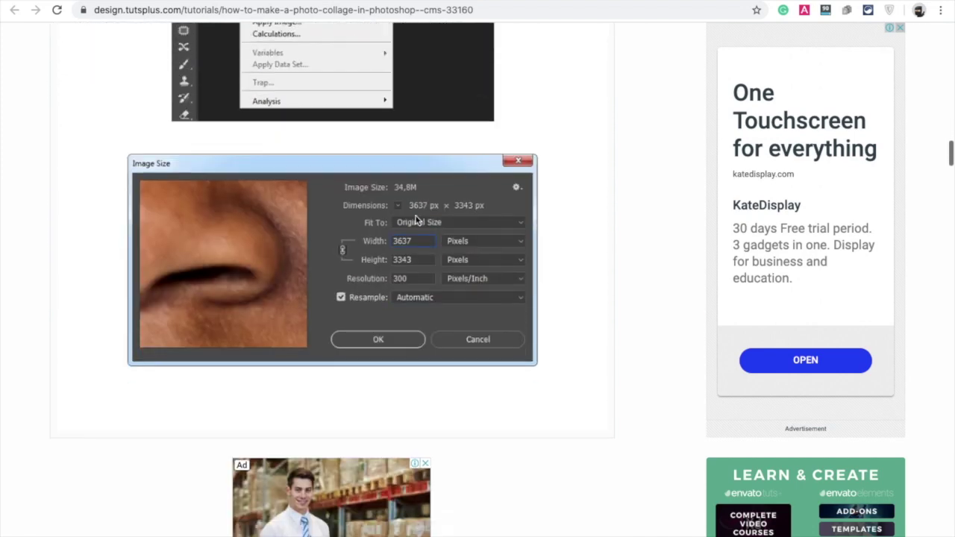
{"action": "scroll", "coordinate": [417, 220], "scroll_direction": "down", "scroll_amount": 1}
{"action": "scroll", "coordinate": [417, 220], "scroll_direction": "down", "scroll_amount": 9}
{"action": "scroll", "coordinate": [416, 218], "scroll_direction": "down", "scroll_amount": 4}
{"action": "scroll", "coordinate": [416, 218], "scroll_direction": "down", "scroll_amount": 2}
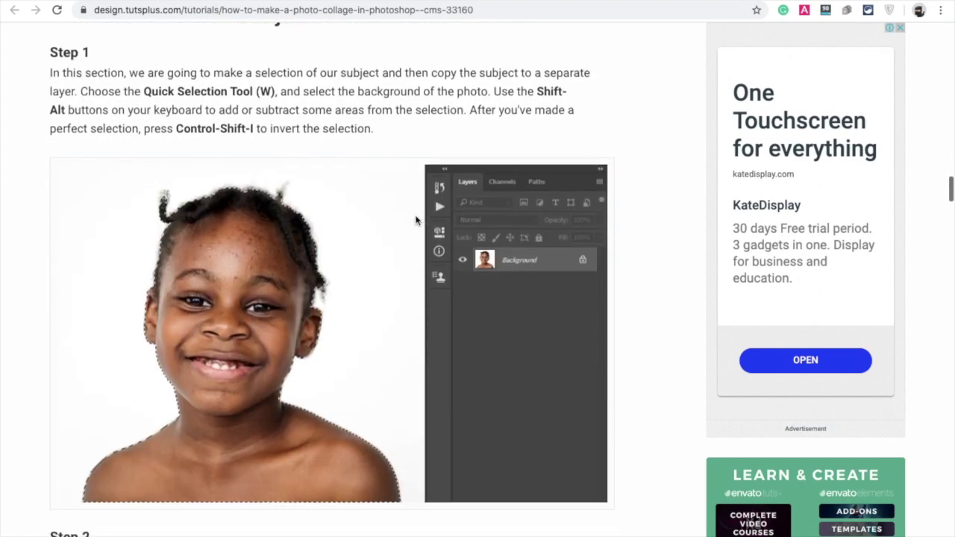
{"action": "scroll", "coordinate": [361, 335], "scroll_direction": "down", "scroll_amount": 6}
{"action": "scroll", "coordinate": [362, 331], "scroll_direction": "down", "scroll_amount": 1}
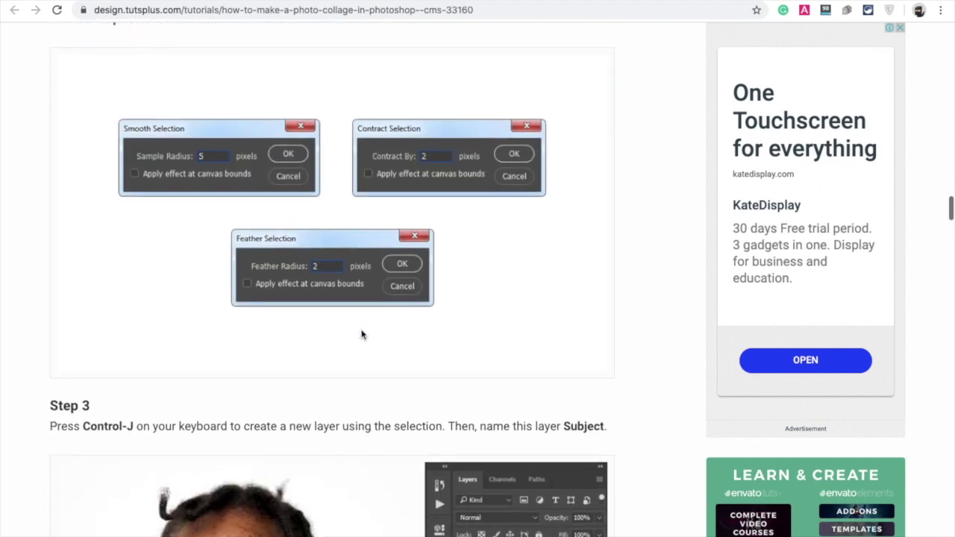
{"action": "scroll", "coordinate": [362, 335], "scroll_direction": "up", "scroll_amount": 5}
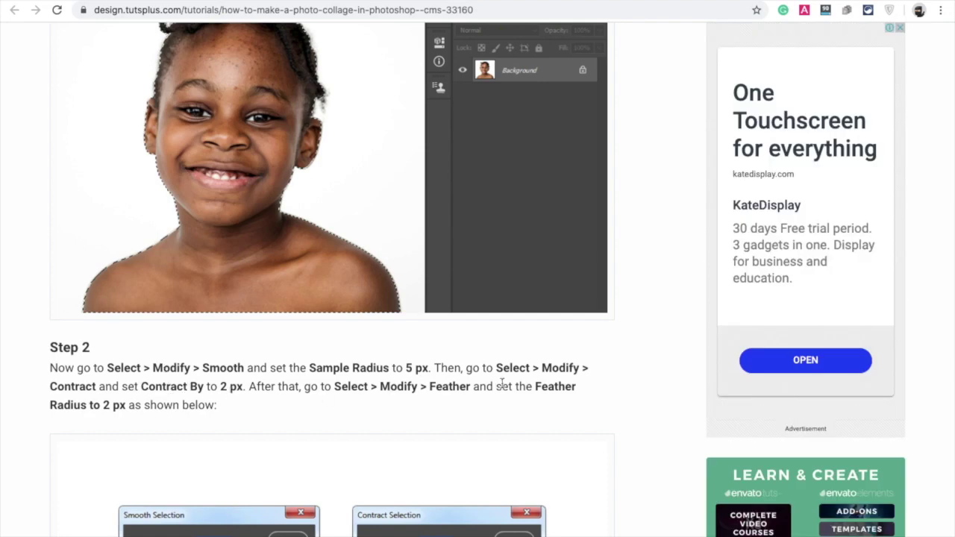
{"action": "scroll", "coordinate": [305, 407], "scroll_direction": "down", "scroll_amount": 6}
{"action": "scroll", "coordinate": [191, 271], "scroll_direction": "up", "scroll_amount": 2}
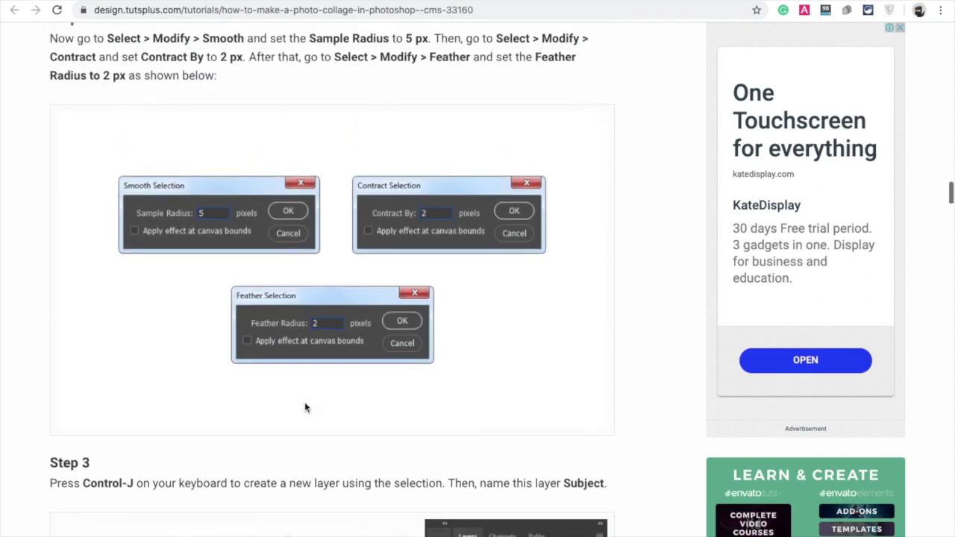
{"action": "scroll", "coordinate": [305, 319], "scroll_direction": "down", "scroll_amount": 5}
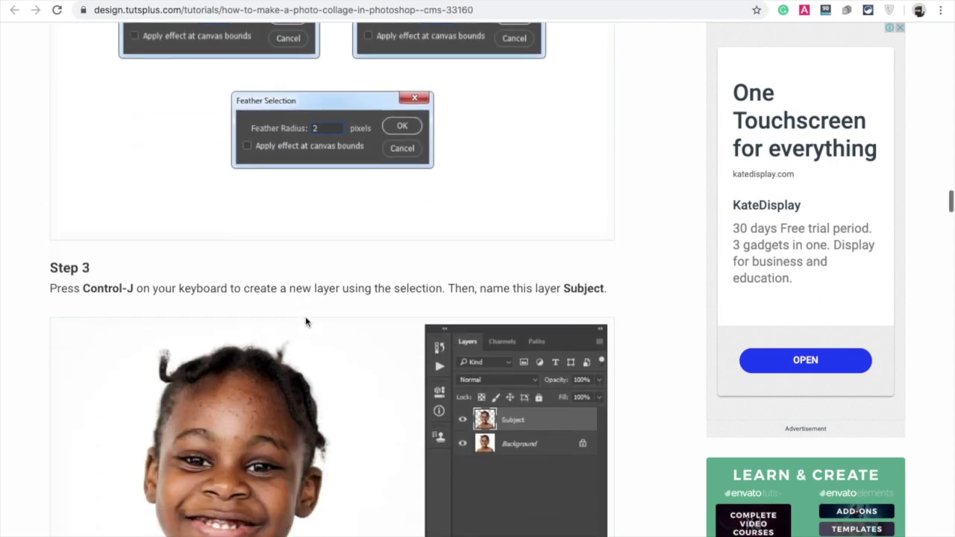
{"action": "scroll", "coordinate": [305, 320], "scroll_direction": "down", "scroll_amount": 5}
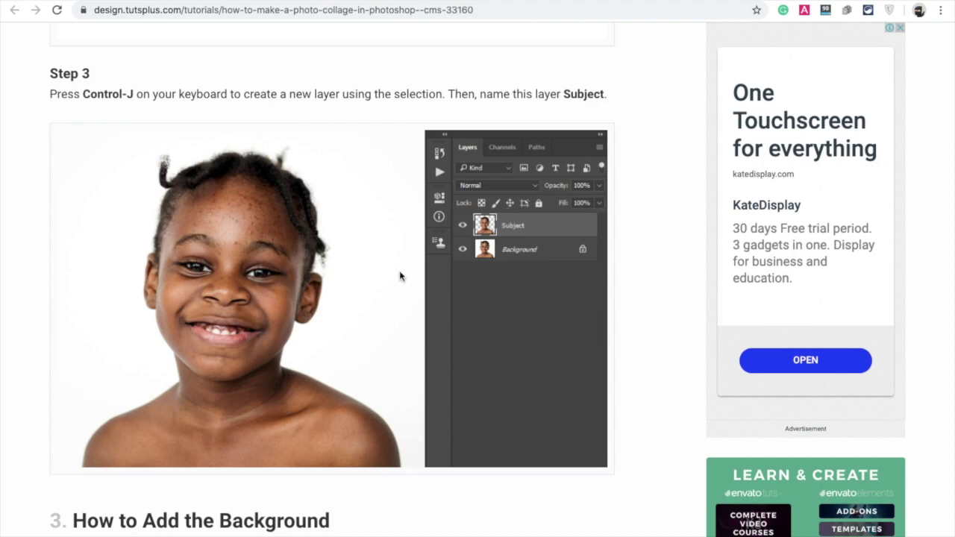
{"action": "scroll", "coordinate": [399, 276], "scroll_direction": "down", "scroll_amount": 6}
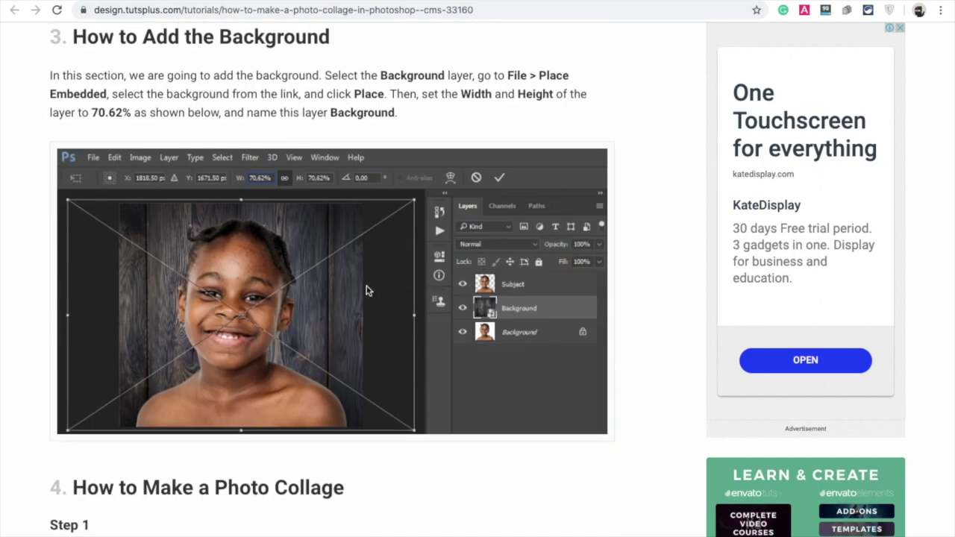
{"action": "scroll", "coordinate": [366, 291], "scroll_direction": "up", "scroll_amount": 1}
{"action": "scroll", "coordinate": [365, 291], "scroll_direction": "down", "scroll_amount": 2}
{"action": "scroll", "coordinate": [366, 291], "scroll_direction": "down", "scroll_amount": 4}
{"action": "scroll", "coordinate": [366, 291], "scroll_direction": "up", "scroll_amount": 1}
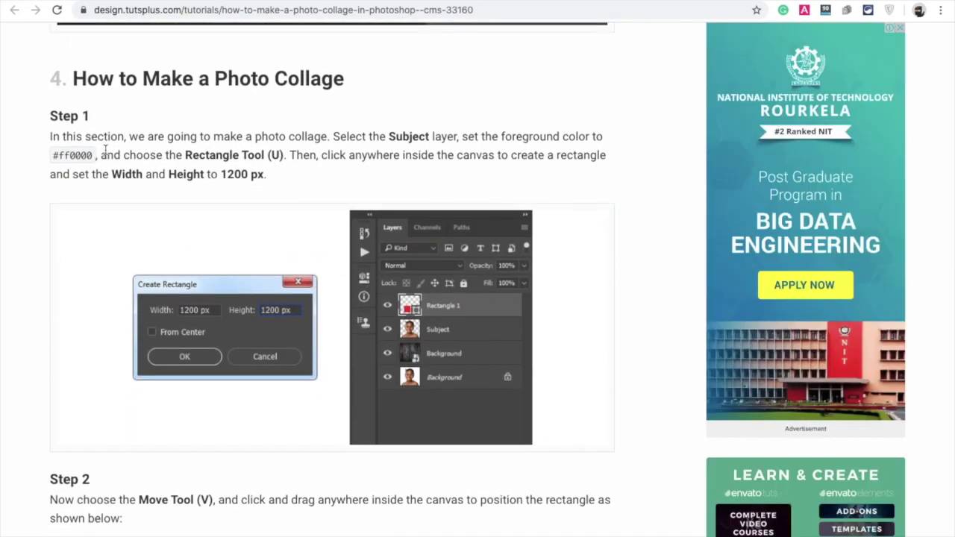
{"action": "scroll", "coordinate": [230, 195], "scroll_direction": "down", "scroll_amount": 3}
{"action": "scroll", "coordinate": [230, 195], "scroll_direction": "down", "scroll_amount": 2}
{"action": "scroll", "coordinate": [230, 195], "scroll_direction": "down", "scroll_amount": 1}
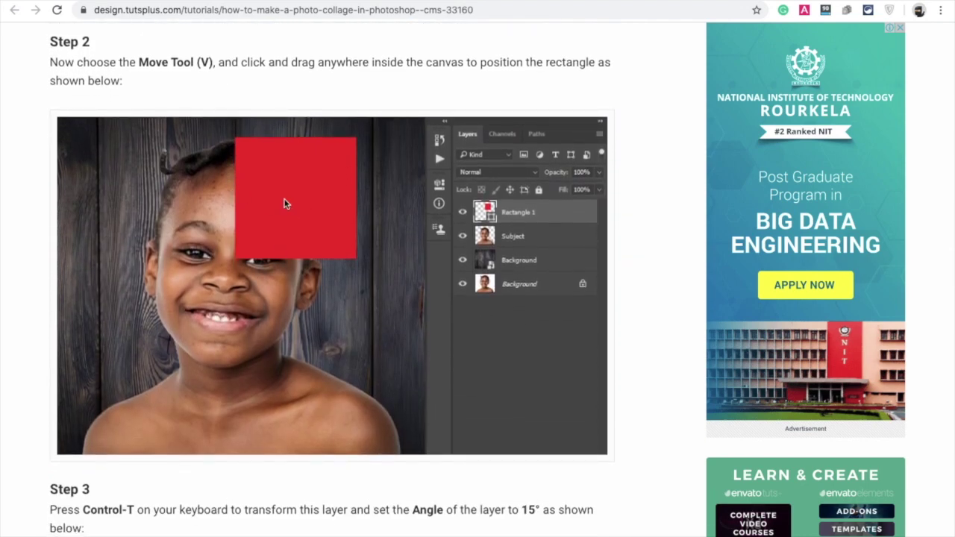
{"action": "scroll", "coordinate": [303, 267], "scroll_direction": "down", "scroll_amount": 3}
{"action": "scroll", "coordinate": [304, 266], "scroll_direction": "down", "scroll_amount": 2}
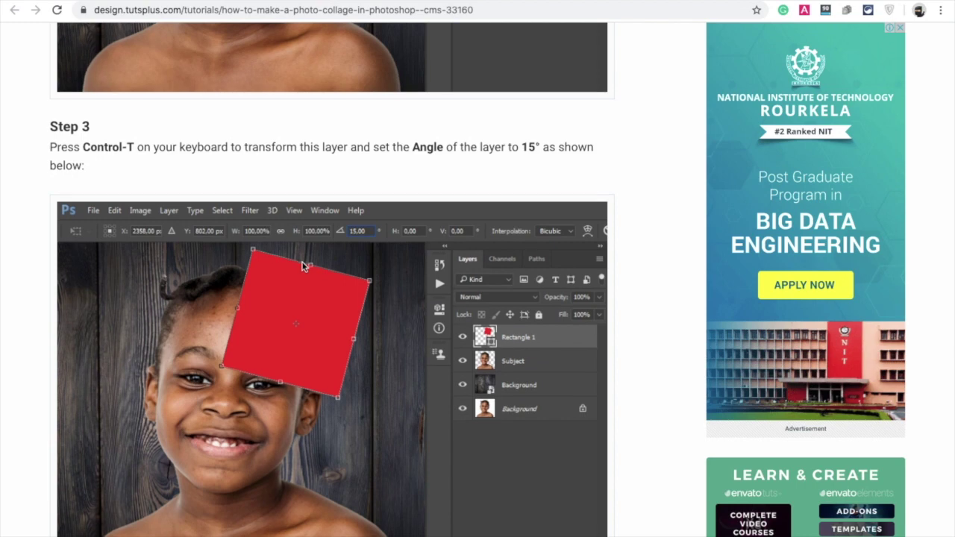
{"action": "scroll", "coordinate": [303, 266], "scroll_direction": "down", "scroll_amount": 4}
{"action": "scroll", "coordinate": [303, 266], "scroll_direction": "down", "scroll_amount": 2}
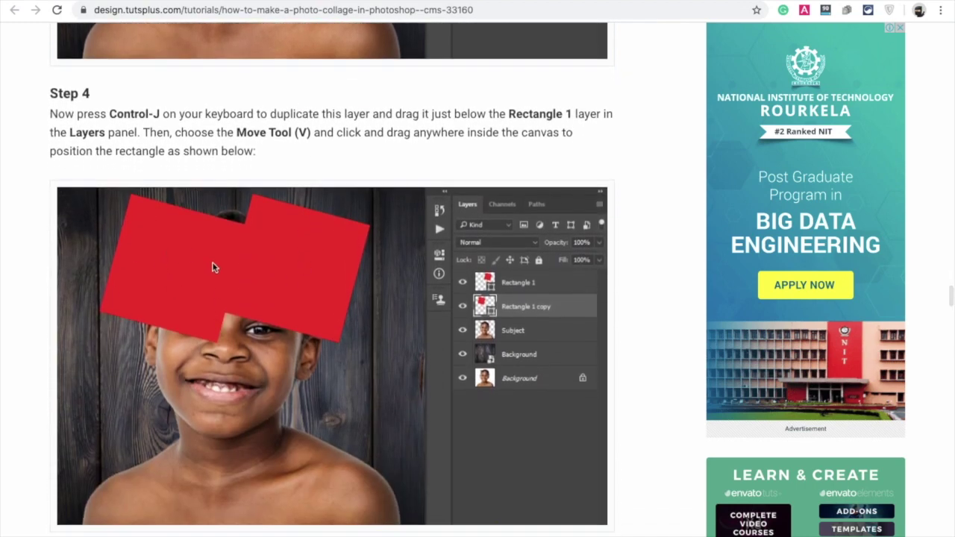
{"action": "scroll", "coordinate": [213, 267], "scroll_direction": "down", "scroll_amount": 4}
{"action": "scroll", "coordinate": [213, 267], "scroll_direction": "down", "scroll_amount": 3}
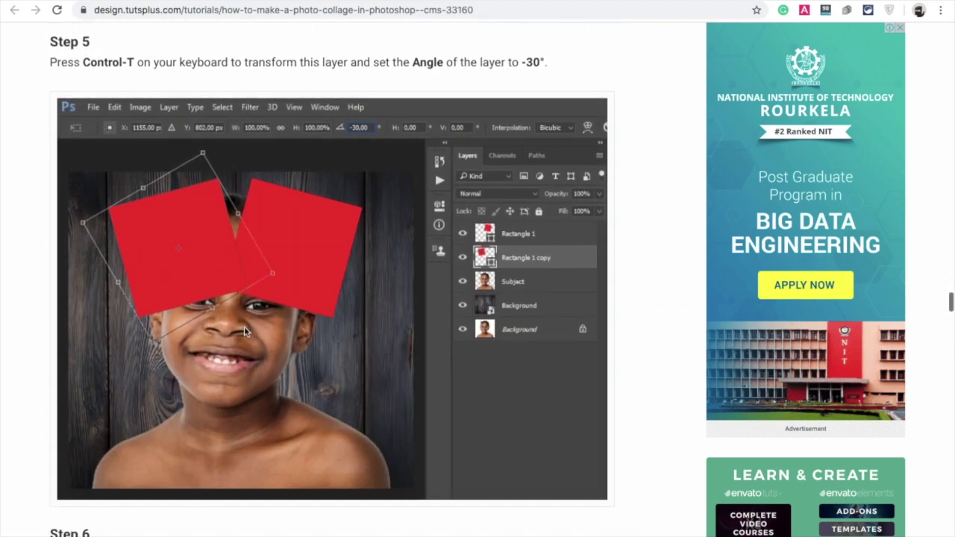
{"action": "scroll", "coordinate": [276, 301], "scroll_direction": "down", "scroll_amount": 4}
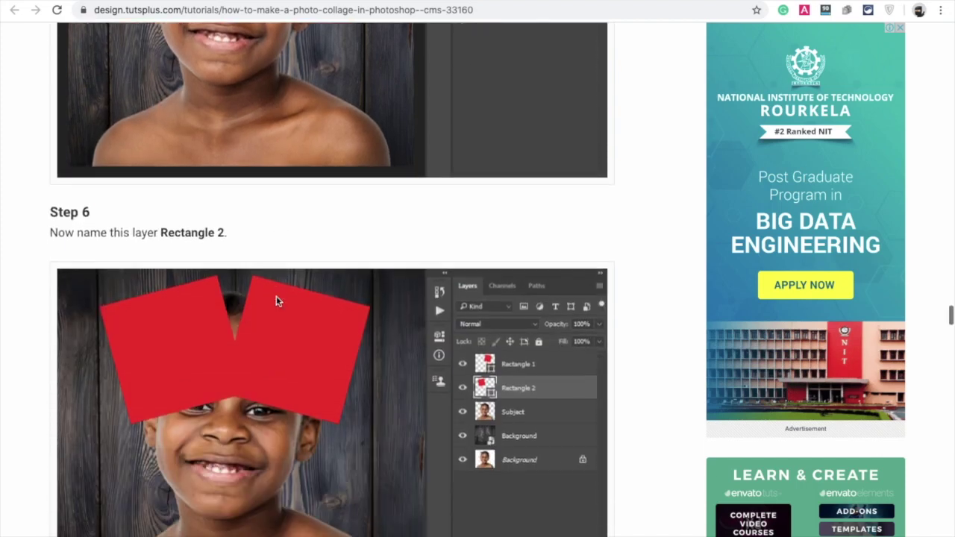
{"action": "scroll", "coordinate": [276, 301], "scroll_direction": "down", "scroll_amount": 2}
{"action": "scroll", "coordinate": [277, 301], "scroll_direction": "down", "scroll_amount": 5}
{"action": "scroll", "coordinate": [276, 301], "scroll_direction": "down", "scroll_amount": 1}
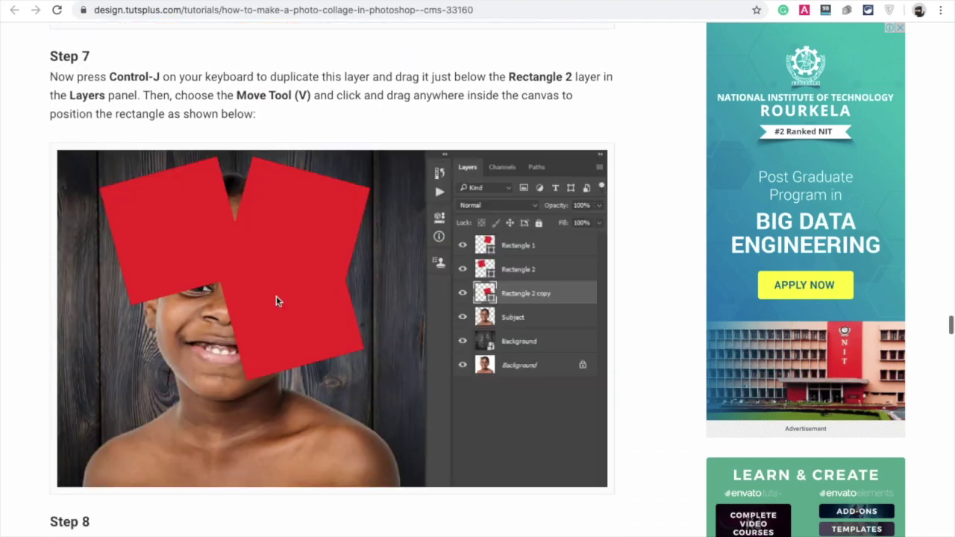
{"action": "scroll", "coordinate": [276, 301], "scroll_direction": "down", "scroll_amount": 3}
{"action": "scroll", "coordinate": [276, 302], "scroll_direction": "down", "scroll_amount": 2}
{"action": "scroll", "coordinate": [276, 299], "scroll_direction": "down", "scroll_amount": 5}
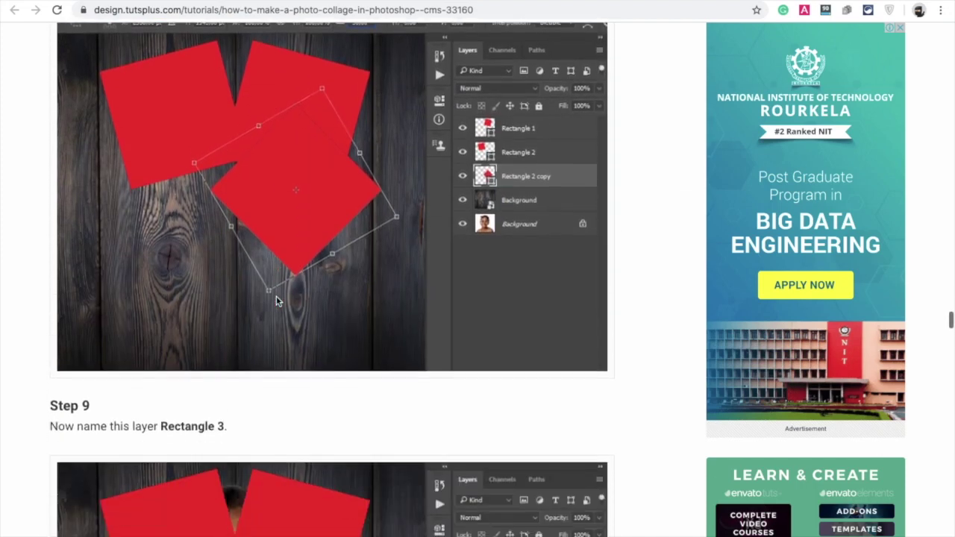
{"action": "scroll", "coordinate": [276, 298], "scroll_direction": "down", "scroll_amount": 2}
{"action": "scroll", "coordinate": [276, 299], "scroll_direction": "down", "scroll_amount": 2}
{"action": "scroll", "coordinate": [276, 298], "scroll_direction": "down", "scroll_amount": 6}
{"action": "scroll", "coordinate": [276, 302], "scroll_direction": "down", "scroll_amount": 2}
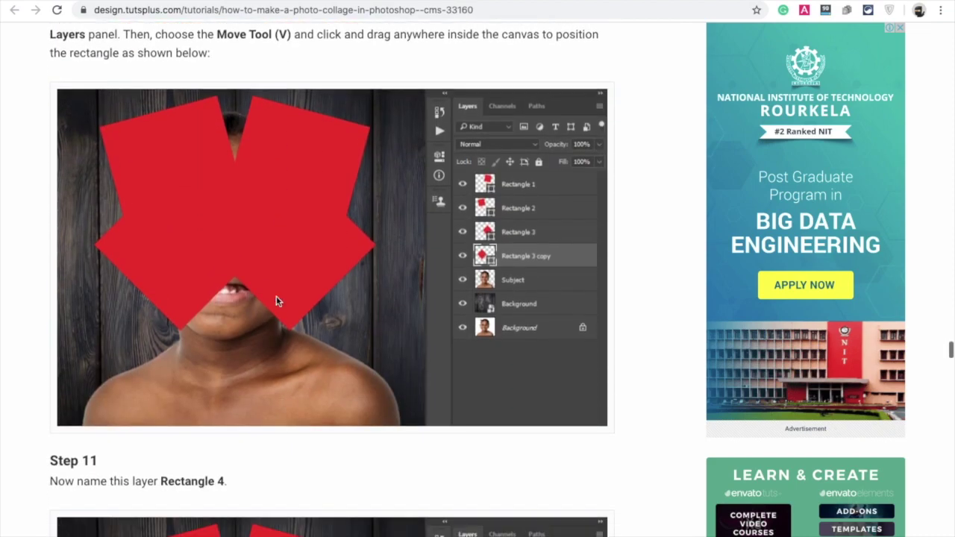
{"action": "scroll", "coordinate": [276, 301], "scroll_direction": "down", "scroll_amount": 4}
{"action": "scroll", "coordinate": [276, 302], "scroll_direction": "down", "scroll_amount": 3}
{"action": "scroll", "coordinate": [277, 301], "scroll_direction": "down", "scroll_amount": 5}
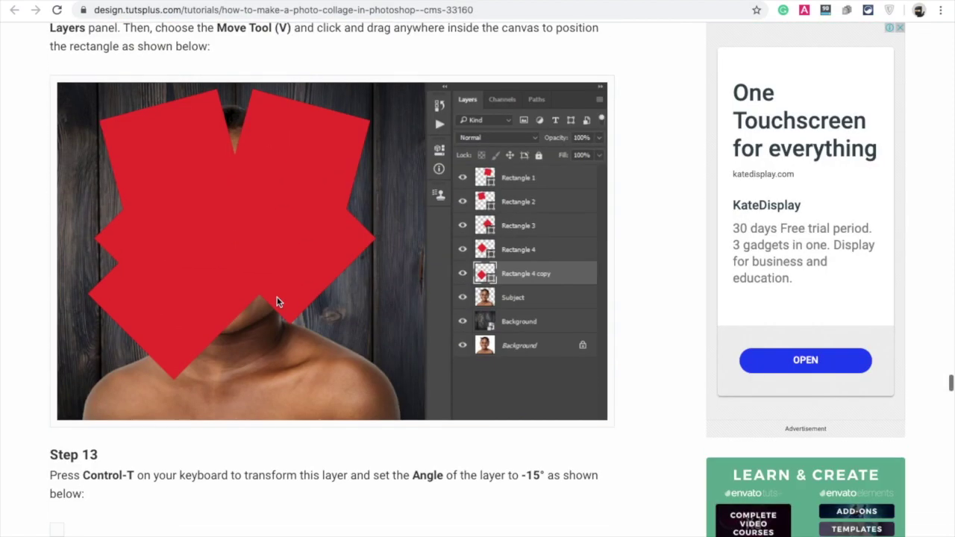
{"action": "scroll", "coordinate": [277, 302], "scroll_direction": "down", "scroll_amount": 2}
{"action": "scroll", "coordinate": [277, 301], "scroll_direction": "down", "scroll_amount": 5}
{"action": "scroll", "coordinate": [277, 302], "scroll_direction": "up", "scroll_amount": 2}
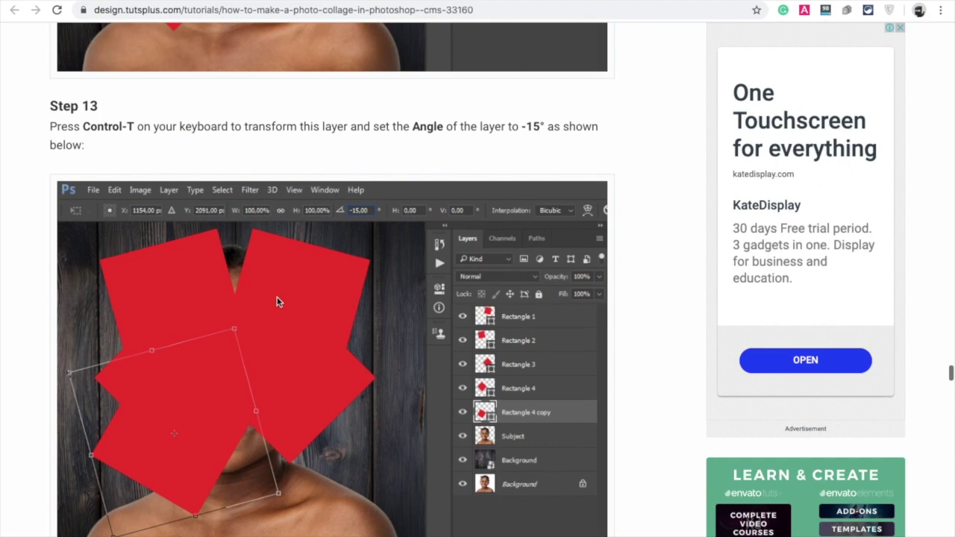
{"action": "scroll", "coordinate": [277, 301], "scroll_direction": "down", "scroll_amount": 2}
{"action": "scroll", "coordinate": [277, 301], "scroll_direction": "down", "scroll_amount": 1}
{"action": "scroll", "coordinate": [277, 301], "scroll_direction": "down", "scroll_amount": 6}
{"action": "scroll", "coordinate": [277, 302], "scroll_direction": "down", "scroll_amount": 1}
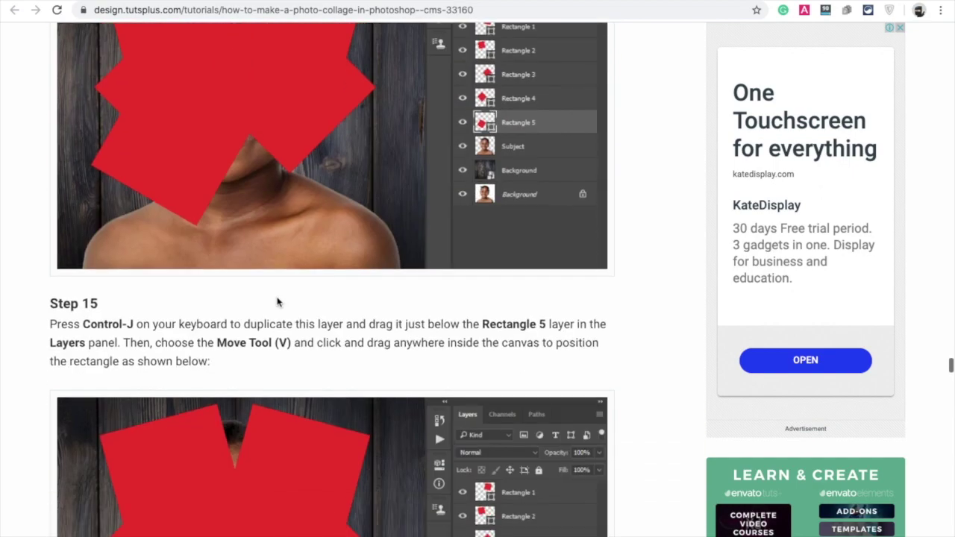
{"action": "scroll", "coordinate": [277, 302], "scroll_direction": "down", "scroll_amount": 4}
{"action": "scroll", "coordinate": [277, 301], "scroll_direction": "down", "scroll_amount": 1}
{"action": "scroll", "coordinate": [277, 302], "scroll_direction": "down", "scroll_amount": 3}
{"action": "scroll", "coordinate": [276, 301], "scroll_direction": "down", "scroll_amount": 2}
{"action": "scroll", "coordinate": [277, 301], "scroll_direction": "down", "scroll_amount": 3}
{"action": "scroll", "coordinate": [277, 301], "scroll_direction": "down", "scroll_amount": 2}
{"action": "scroll", "coordinate": [344, 397], "scroll_direction": "down", "scroll_amount": 5}
{"action": "scroll", "coordinate": [344, 398], "scroll_direction": "down", "scroll_amount": 2}
{"action": "scroll", "coordinate": [343, 398], "scroll_direction": "down", "scroll_amount": 1}
{"action": "scroll", "coordinate": [343, 398], "scroll_direction": "down", "scroll_amount": 3}
{"action": "scroll", "coordinate": [343, 398], "scroll_direction": "down", "scroll_amount": 1}
{"action": "scroll", "coordinate": [343, 397], "scroll_direction": "down", "scroll_amount": 4}
{"action": "scroll", "coordinate": [343, 398], "scroll_direction": "down", "scroll_amount": 1}
{"action": "scroll", "coordinate": [344, 398], "scroll_direction": "down", "scroll_amount": 6}
{"action": "scroll", "coordinate": [343, 398], "scroll_direction": "down", "scroll_amount": 4}
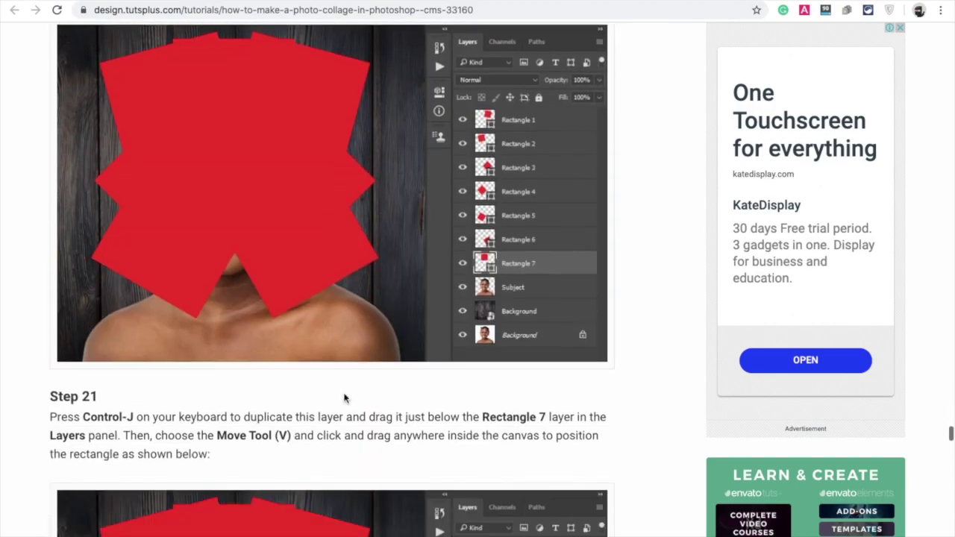
{"action": "scroll", "coordinate": [343, 398], "scroll_direction": "down", "scroll_amount": 1}
{"action": "scroll", "coordinate": [343, 398], "scroll_direction": "down", "scroll_amount": 3}
{"action": "scroll", "coordinate": [343, 398], "scroll_direction": "down", "scroll_amount": 1}
{"action": "scroll", "coordinate": [344, 398], "scroll_direction": "down", "scroll_amount": 3}
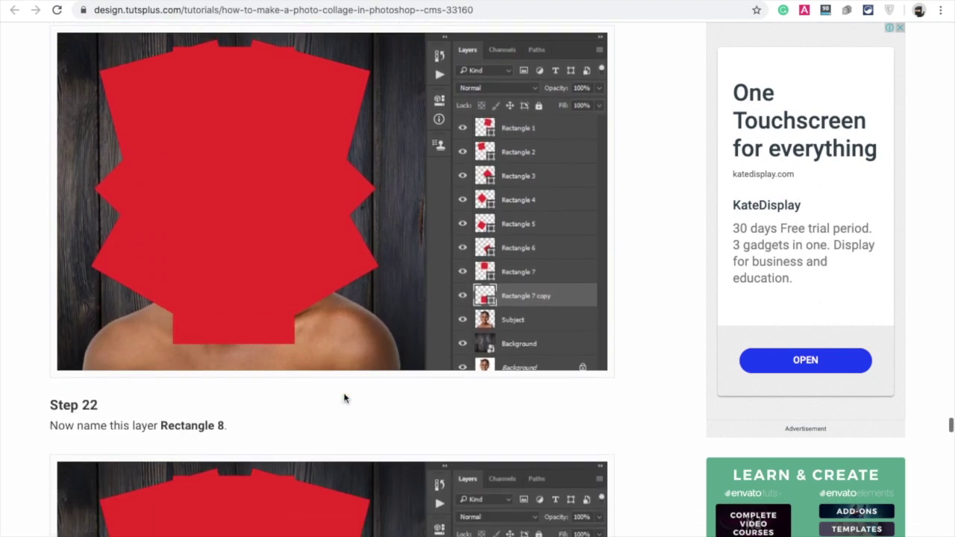
{"action": "scroll", "coordinate": [343, 398], "scroll_direction": "down", "scroll_amount": 1}
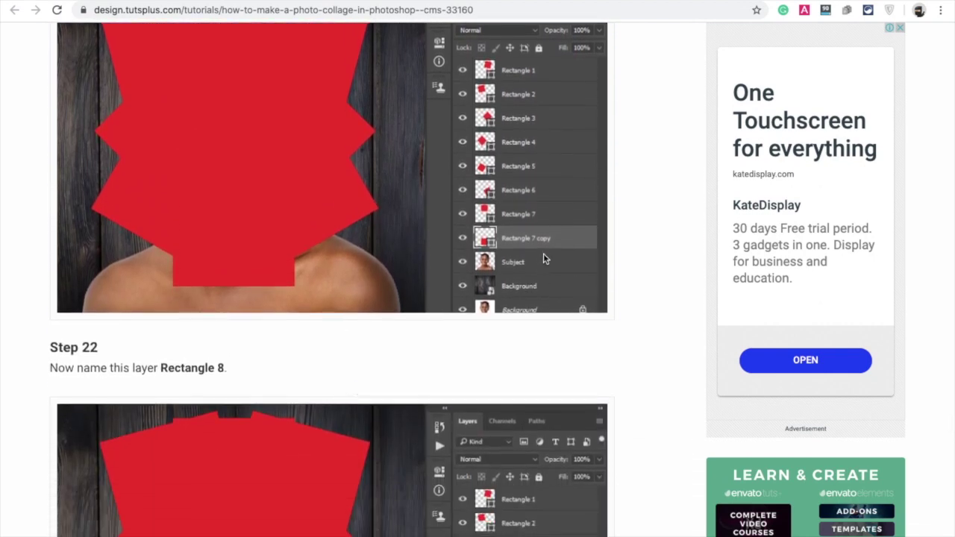
{"action": "scroll", "coordinate": [542, 229], "scroll_direction": "up", "scroll_amount": 1}
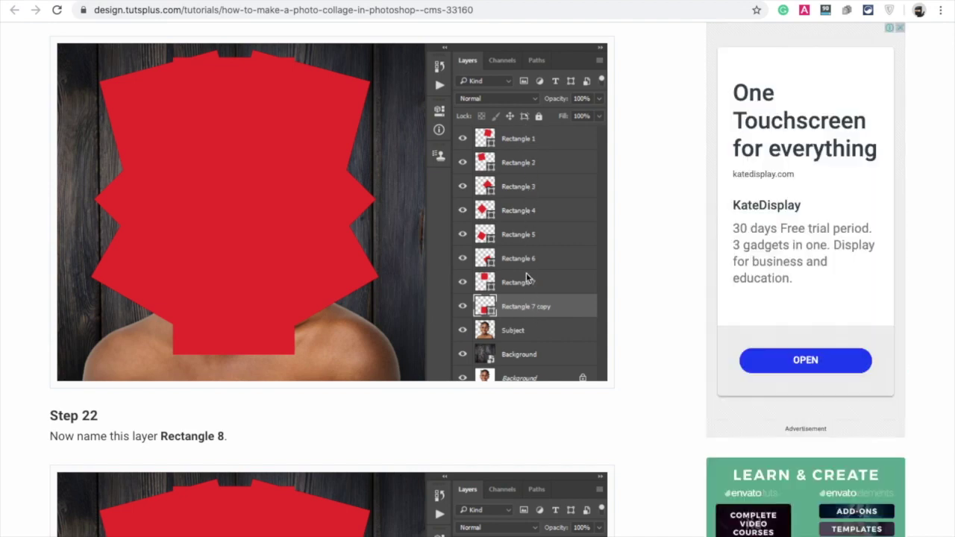
{"action": "scroll", "coordinate": [524, 317], "scroll_direction": "down", "scroll_amount": 4}
{"action": "scroll", "coordinate": [525, 317], "scroll_direction": "down", "scroll_amount": 3}
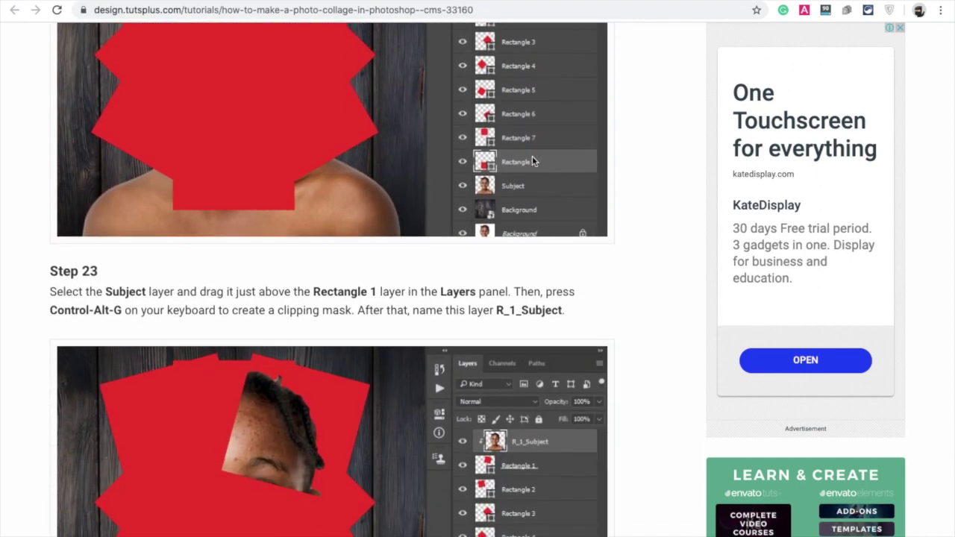
{"action": "scroll", "coordinate": [520, 217], "scroll_direction": "down", "scroll_amount": 2}
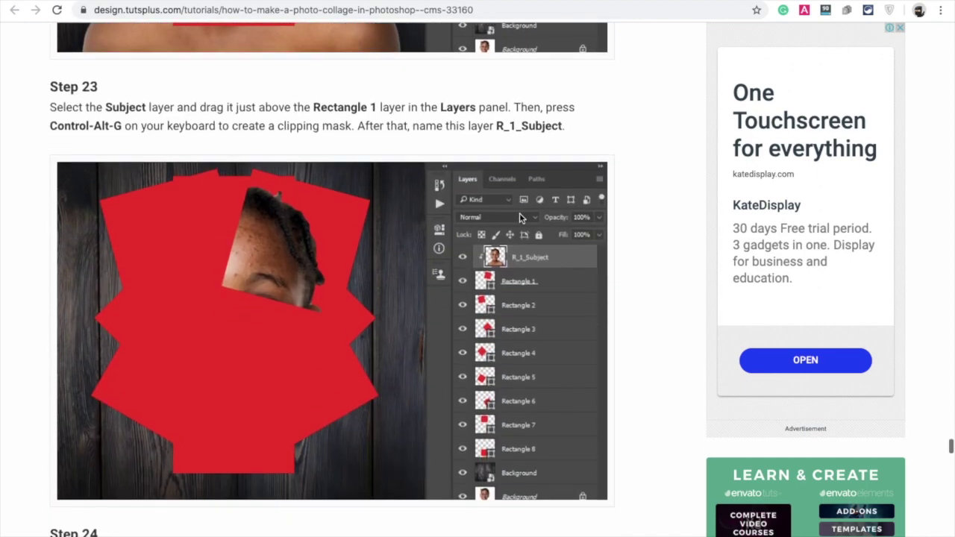
{"action": "scroll", "coordinate": [520, 218], "scroll_direction": "down", "scroll_amount": 1}
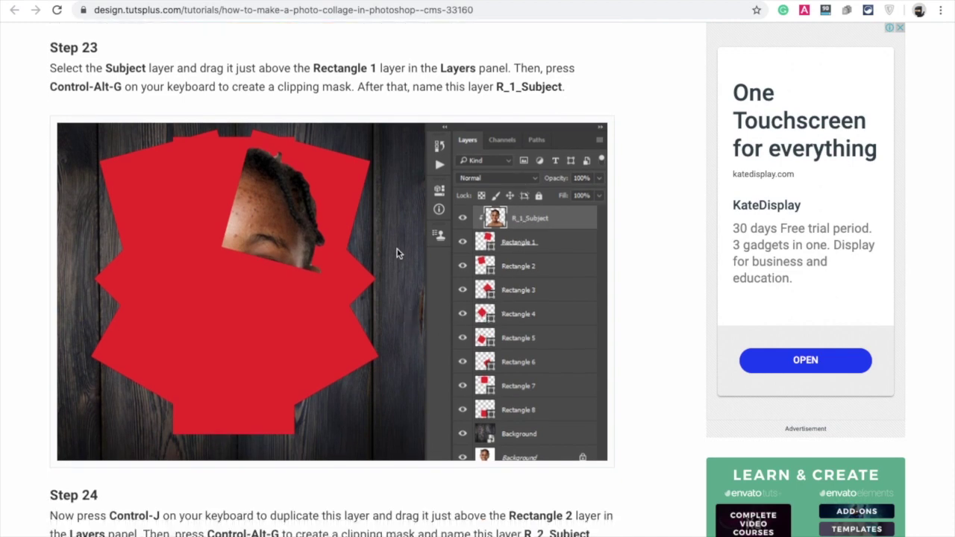
{"action": "scroll", "coordinate": [342, 249], "scroll_direction": "down", "scroll_amount": 2}
{"action": "scroll", "coordinate": [344, 248], "scroll_direction": "down", "scroll_amount": 3}
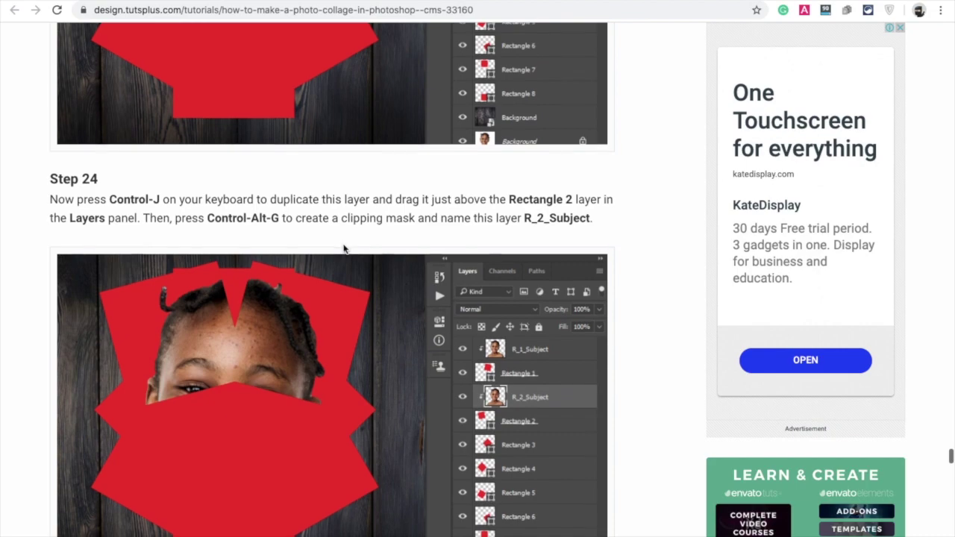
{"action": "scroll", "coordinate": [344, 248], "scroll_direction": "down", "scroll_amount": 5}
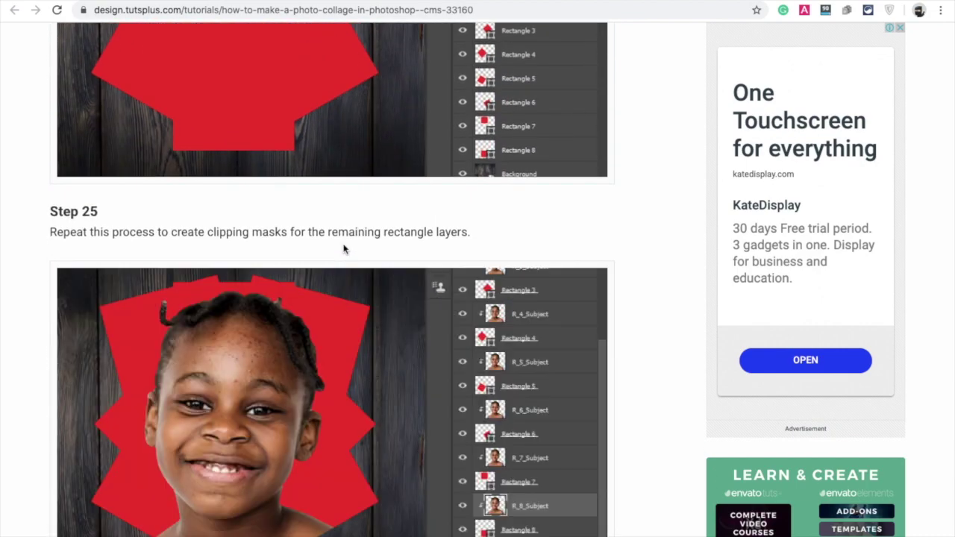
{"action": "scroll", "coordinate": [344, 249], "scroll_direction": "down", "scroll_amount": 1}
{"action": "scroll", "coordinate": [344, 249], "scroll_direction": "down", "scroll_amount": 1}
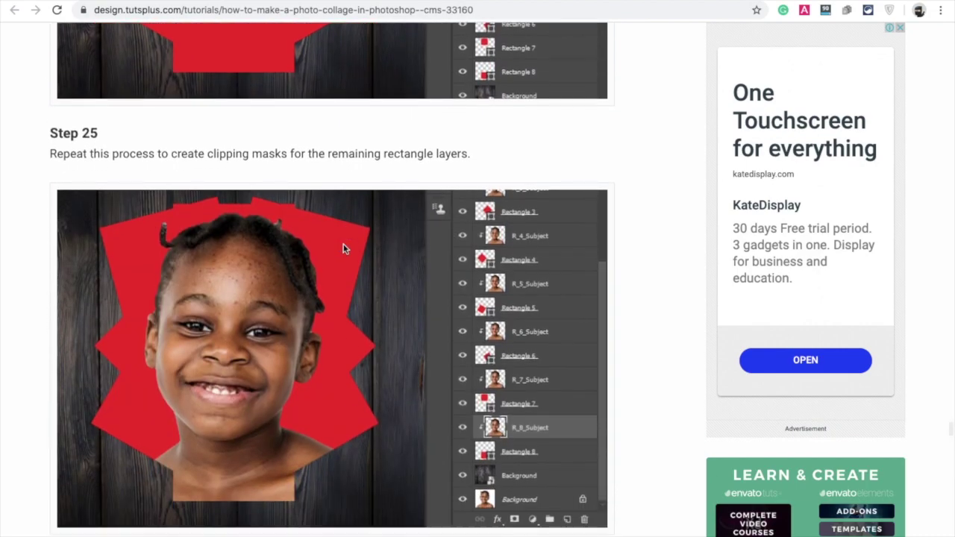
{"action": "scroll", "coordinate": [344, 249], "scroll_direction": "down", "scroll_amount": 3}
{"action": "scroll", "coordinate": [344, 248], "scroll_direction": "down", "scroll_amount": 4}
{"action": "scroll", "coordinate": [344, 249], "scroll_direction": "down", "scroll_amount": 4}
{"action": "scroll", "coordinate": [344, 249], "scroll_direction": "down", "scroll_amount": 3}
{"action": "scroll", "coordinate": [344, 248], "scroll_direction": "down", "scroll_amount": 5}
{"action": "scroll", "coordinate": [344, 248], "scroll_direction": "up", "scroll_amount": 1}
{"action": "scroll", "coordinate": [344, 249], "scroll_direction": "up", "scroll_amount": 4}
{"action": "scroll", "coordinate": [344, 248], "scroll_direction": "up", "scroll_amount": 3}
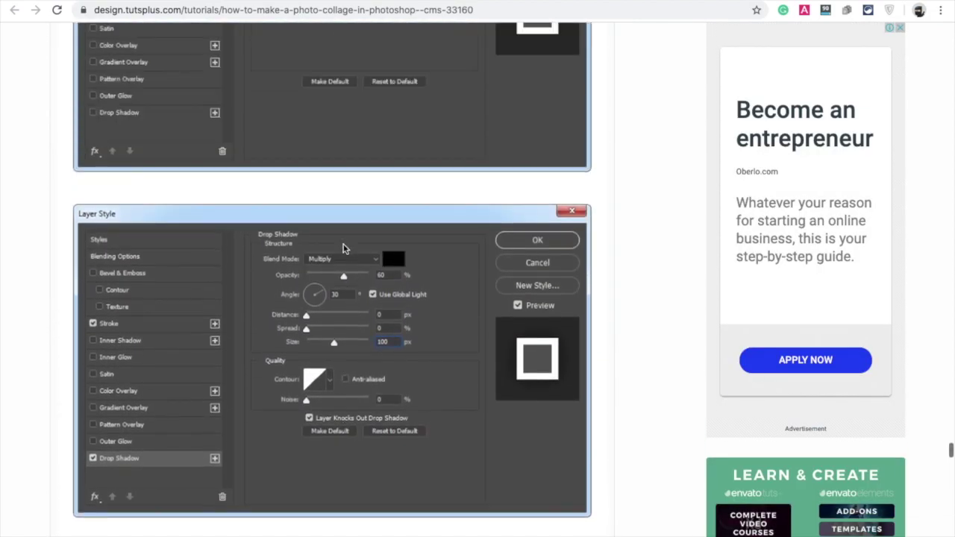
{"action": "scroll", "coordinate": [345, 249], "scroll_direction": "up", "scroll_amount": 4}
{"action": "scroll", "coordinate": [345, 248], "scroll_direction": "up", "scroll_amount": 5}
{"action": "scroll", "coordinate": [344, 248], "scroll_direction": "up", "scroll_amount": 2}
{"action": "scroll", "coordinate": [344, 249], "scroll_direction": "down", "scroll_amount": 4}
{"action": "scroll", "coordinate": [344, 248], "scroll_direction": "down", "scroll_amount": 5}
{"action": "scroll", "coordinate": [344, 248], "scroll_direction": "down", "scroll_amount": 1}
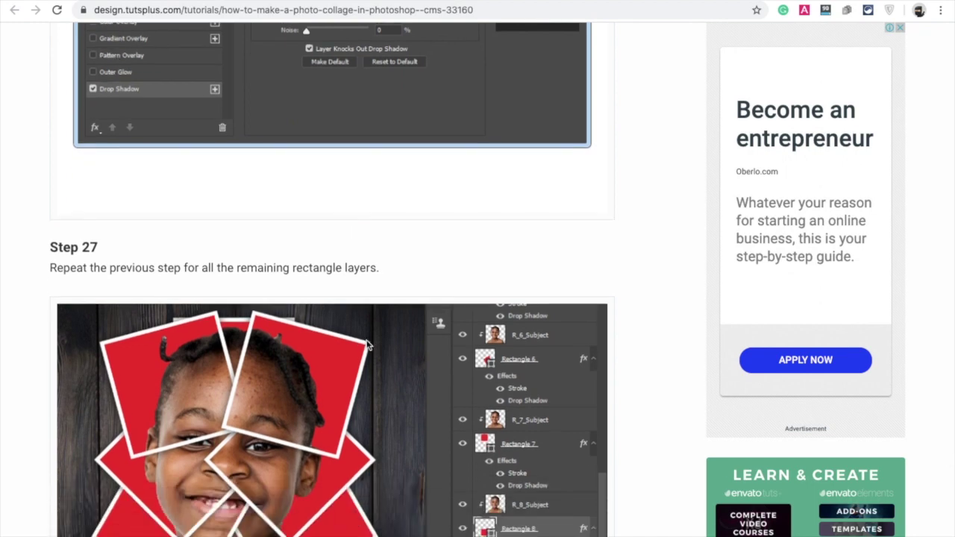
{"action": "scroll", "coordinate": [367, 345], "scroll_direction": "up", "scroll_amount": 5}
{"action": "scroll", "coordinate": [351, 321], "scroll_direction": "down", "scroll_amount": 1}
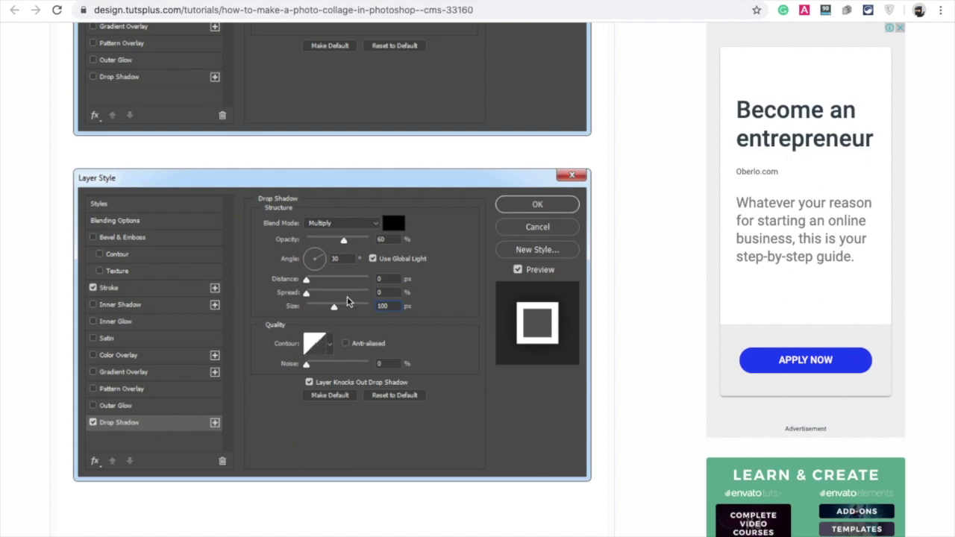
{"action": "scroll", "coordinate": [380, 333], "scroll_direction": "down", "scroll_amount": 1}
{"action": "scroll", "coordinate": [379, 331], "scroll_direction": "down", "scroll_amount": 4}
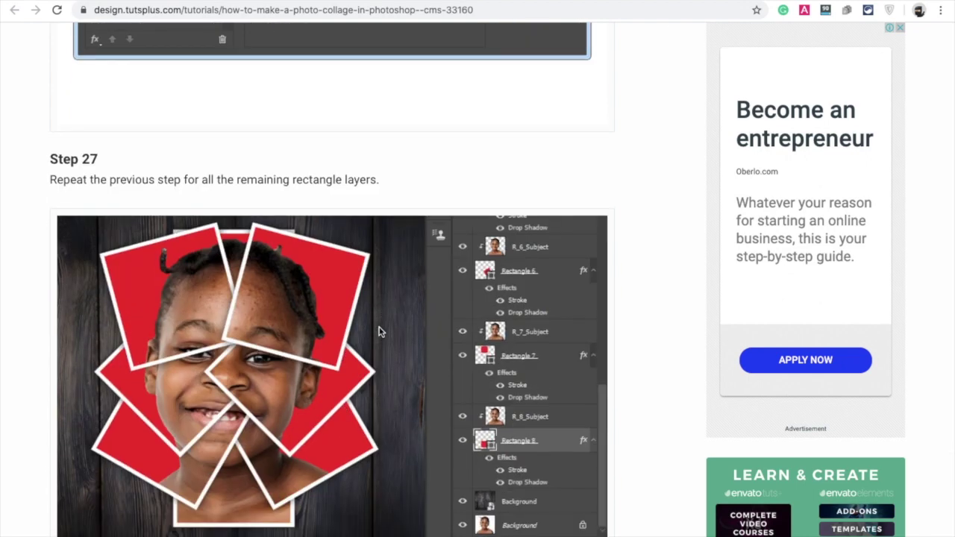
{"action": "scroll", "coordinate": [379, 332], "scroll_direction": "down", "scroll_amount": 1}
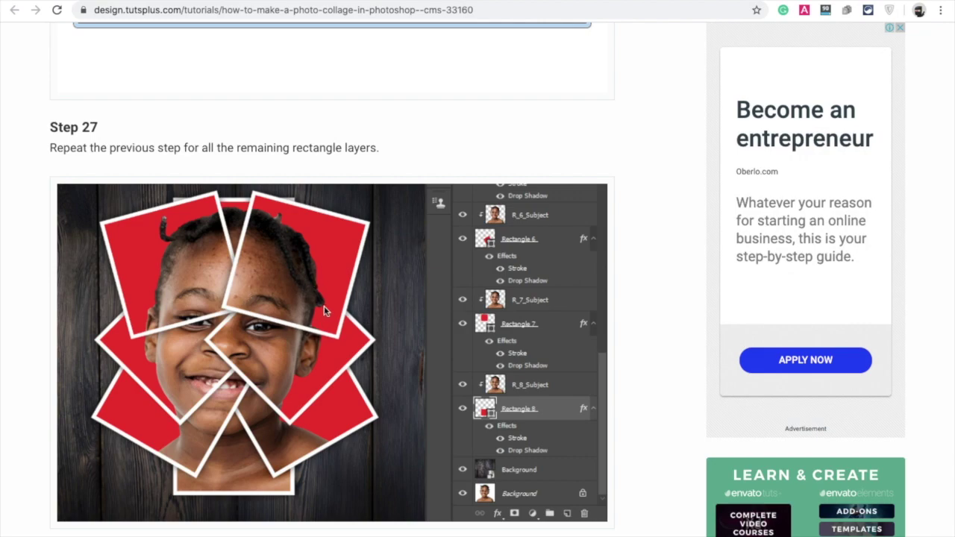
{"action": "scroll", "coordinate": [304, 338], "scroll_direction": "down", "scroll_amount": 3}
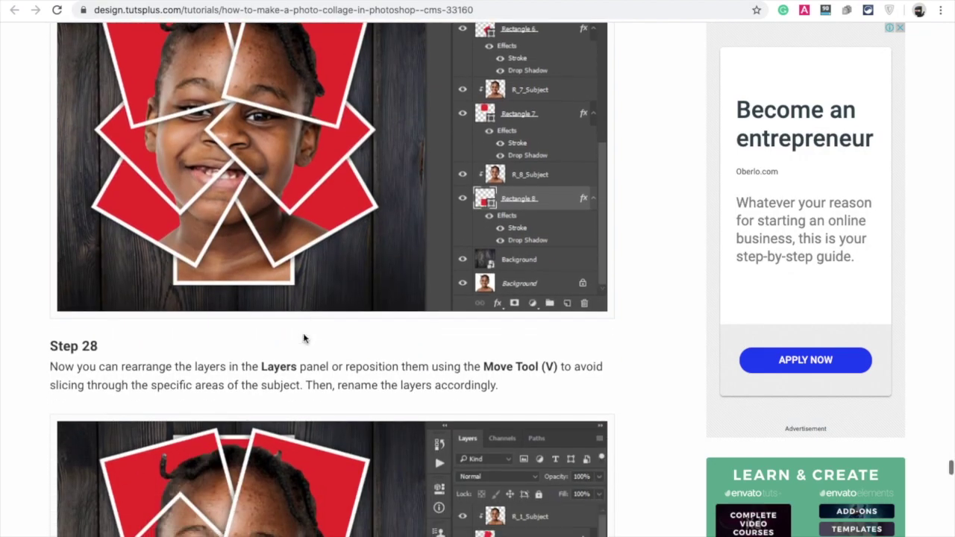
{"action": "scroll", "coordinate": [304, 338], "scroll_direction": "down", "scroll_amount": 3}
{"action": "scroll", "coordinate": [304, 338], "scroll_direction": "down", "scroll_amount": 3}
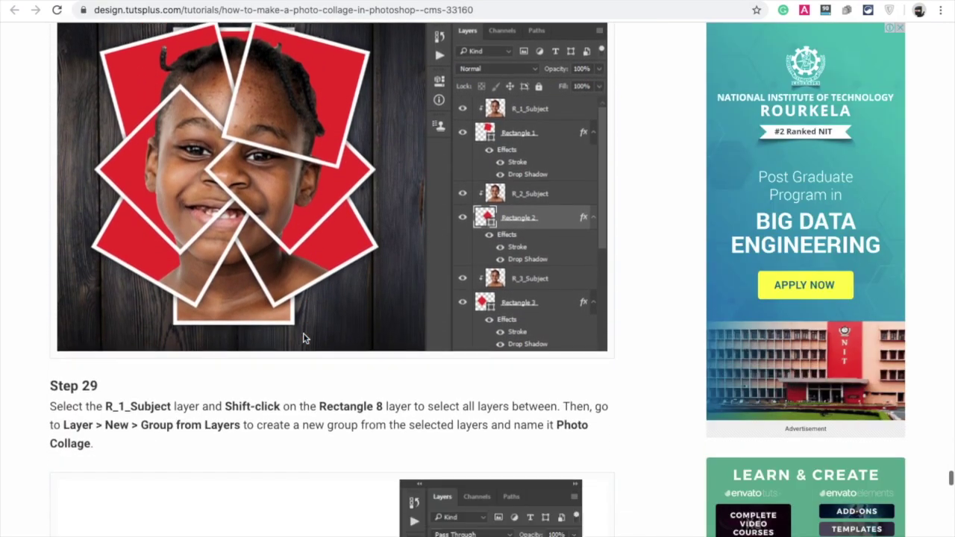
{"action": "scroll", "coordinate": [303, 338], "scroll_direction": "down", "scroll_amount": 2}
{"action": "scroll", "coordinate": [304, 338], "scroll_direction": "down", "scroll_amount": 1}
{"action": "scroll", "coordinate": [304, 339], "scroll_direction": "down", "scroll_amount": 4}
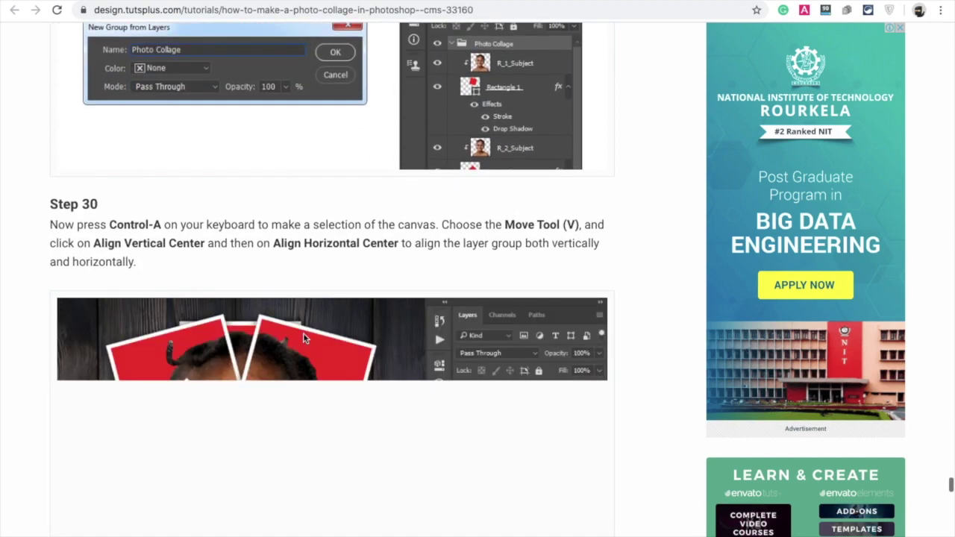
{"action": "scroll", "coordinate": [304, 338], "scroll_direction": "down", "scroll_amount": 3}
{"action": "scroll", "coordinate": [304, 338], "scroll_direction": "down", "scroll_amount": 1}
{"action": "scroll", "coordinate": [304, 339], "scroll_direction": "down", "scroll_amount": 5}
{"action": "scroll", "coordinate": [304, 338], "scroll_direction": "down", "scroll_amount": 2}
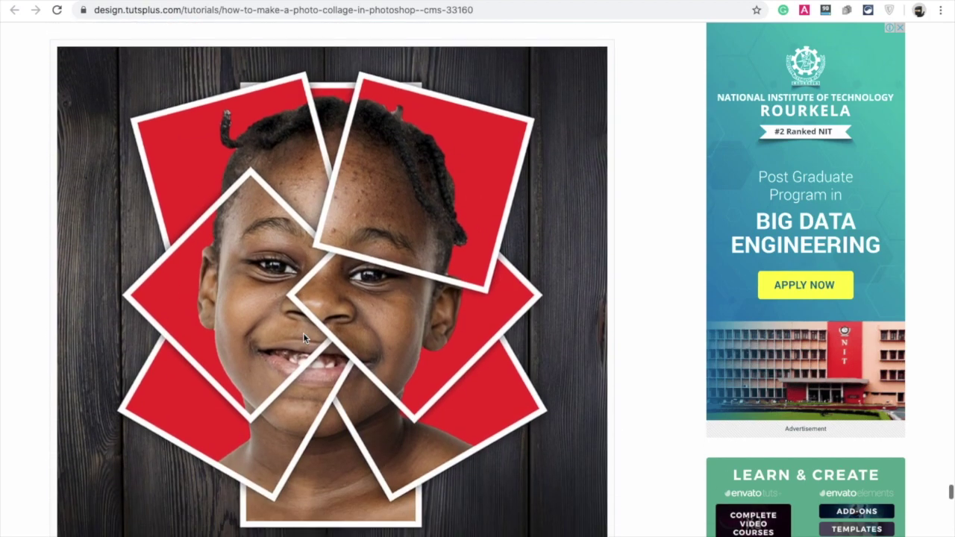
{"action": "scroll", "coordinate": [304, 338], "scroll_direction": "down", "scroll_amount": 1}
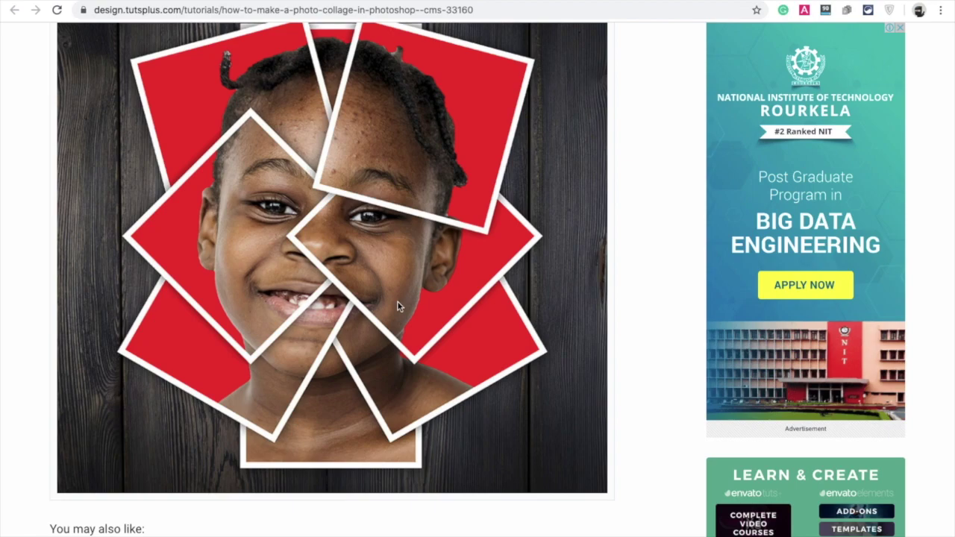
{"action": "scroll", "coordinate": [398, 306], "scroll_direction": "down", "scroll_amount": 2}
{"action": "scroll", "coordinate": [398, 306], "scroll_direction": "down", "scroll_amount": 4}
{"action": "scroll", "coordinate": [397, 306], "scroll_direction": "up", "scroll_amount": 7}
{"action": "scroll", "coordinate": [398, 306], "scroll_direction": "up", "scroll_amount": 15}
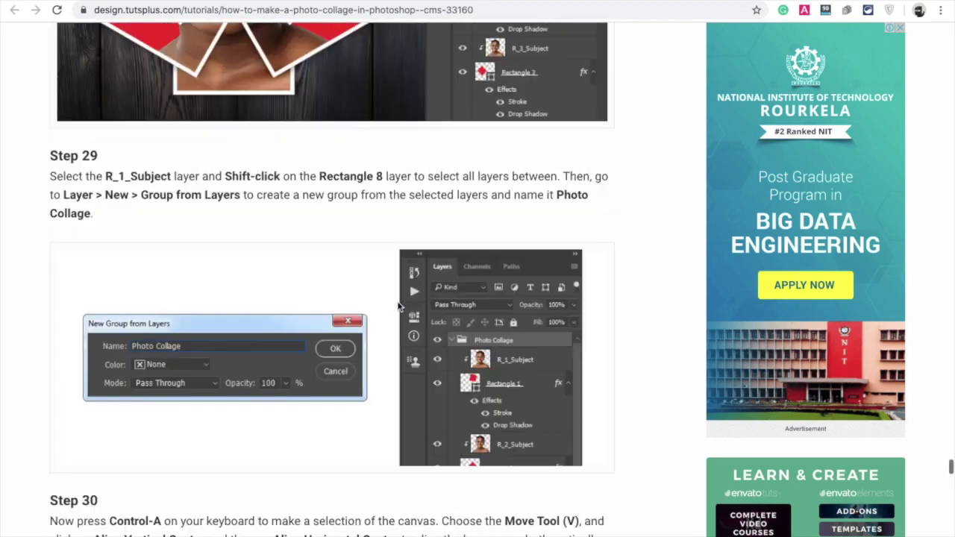
{"action": "scroll", "coordinate": [398, 306], "scroll_direction": "up", "scroll_amount": 10}
{"action": "scroll", "coordinate": [397, 306], "scroll_direction": "up", "scroll_amount": 10}
{"action": "scroll", "coordinate": [398, 306], "scroll_direction": "up", "scroll_amount": 10}
{"action": "scroll", "coordinate": [398, 306], "scroll_direction": "up", "scroll_amount": 10}
{"action": "scroll", "coordinate": [398, 306], "scroll_direction": "up", "scroll_amount": 10}
{"action": "scroll", "coordinate": [398, 306], "scroll_direction": "up", "scroll_amount": 10}
{"action": "scroll", "coordinate": [398, 306], "scroll_direction": "up", "scroll_amount": 10}
{"action": "scroll", "coordinate": [398, 306], "scroll_direction": "up", "scroll_amount": 10}
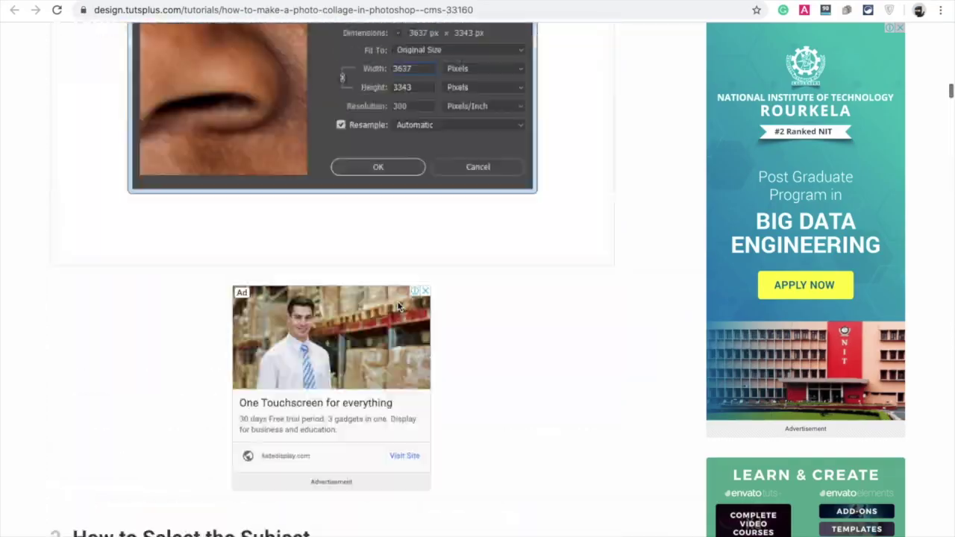
{"action": "scroll", "coordinate": [398, 306], "scroll_direction": "up", "scroll_amount": 10}
{"action": "scroll", "coordinate": [398, 306], "scroll_direction": "up", "scroll_amount": 10}
{"action": "scroll", "coordinate": [398, 306], "scroll_direction": "up", "scroll_amount": 10}
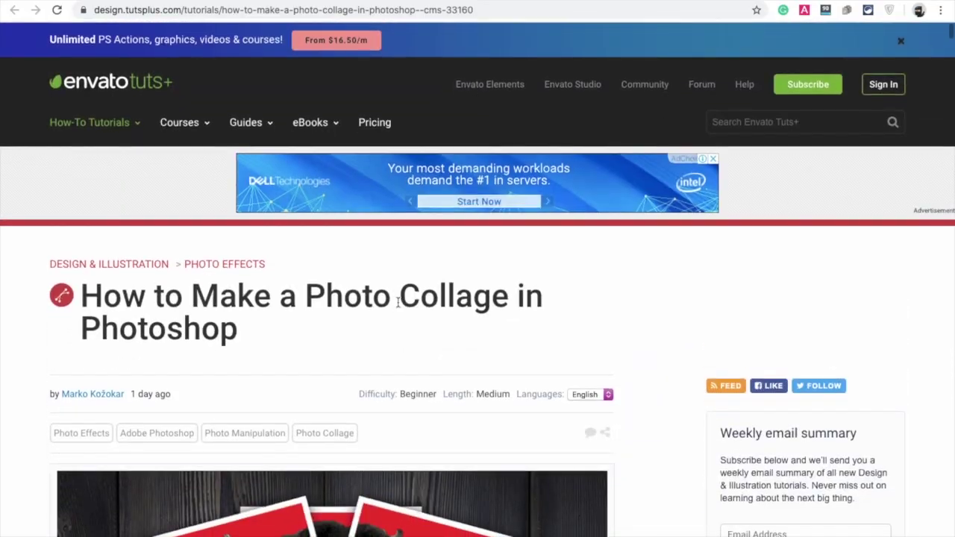
Go back from the collage article to page 2 of the Graphic Design & Illustration listing.
{"action": "scroll", "coordinate": [376, 410], "scroll_direction": "down", "scroll_amount": 9}
{"action": "scroll", "coordinate": [376, 409], "scroll_direction": "up", "scroll_amount": 3}
{"action": "scroll", "coordinate": [376, 410], "scroll_direction": "up", "scroll_amount": 2}
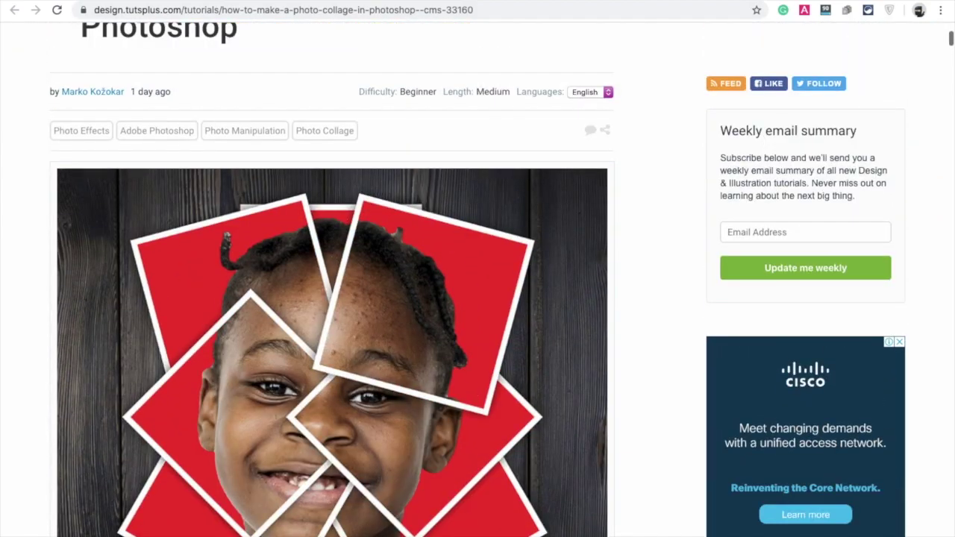
{"action": "key", "text": "alt+Left"}
{"action": "scroll", "coordinate": [387, 297], "scroll_direction": "down", "scroll_amount": 2}
{"action": "scroll", "coordinate": [388, 297], "scroll_direction": "down", "scroll_amount": 3}
{"action": "scroll", "coordinate": [410, 394], "scroll_direction": "down", "scroll_amount": 1}
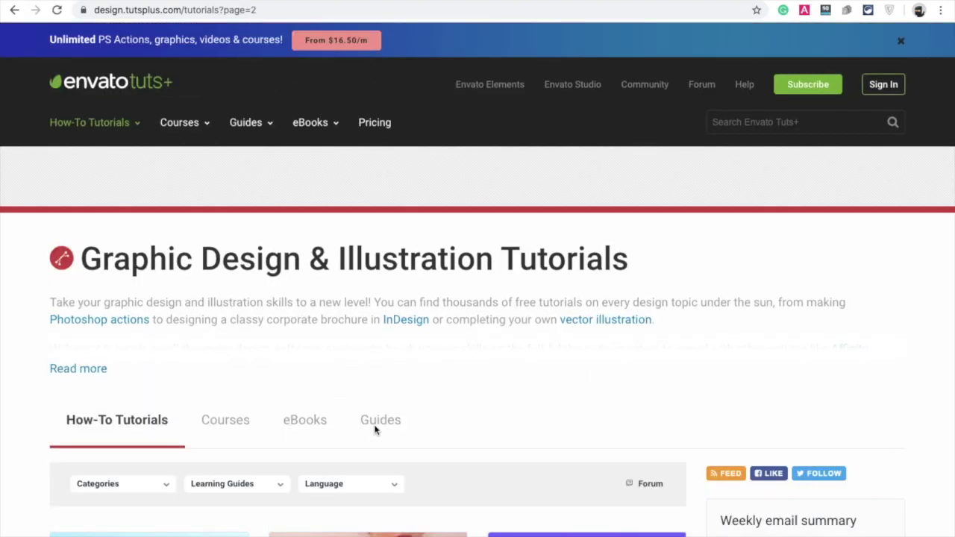
Open 'How to Emboss Text in Illustrator' in a new tab and switch to it.
{"action": "scroll", "coordinate": [376, 431], "scroll_direction": "down", "scroll_amount": 3}
{"action": "scroll", "coordinate": [374, 424], "scroll_direction": "down", "scroll_amount": 3}
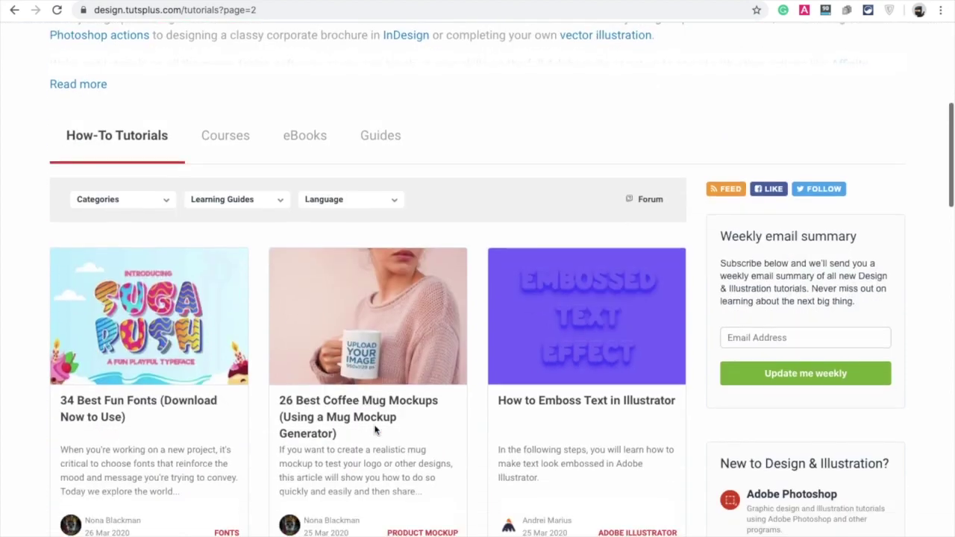
{"action": "scroll", "coordinate": [373, 424], "scroll_direction": "down", "scroll_amount": 2}
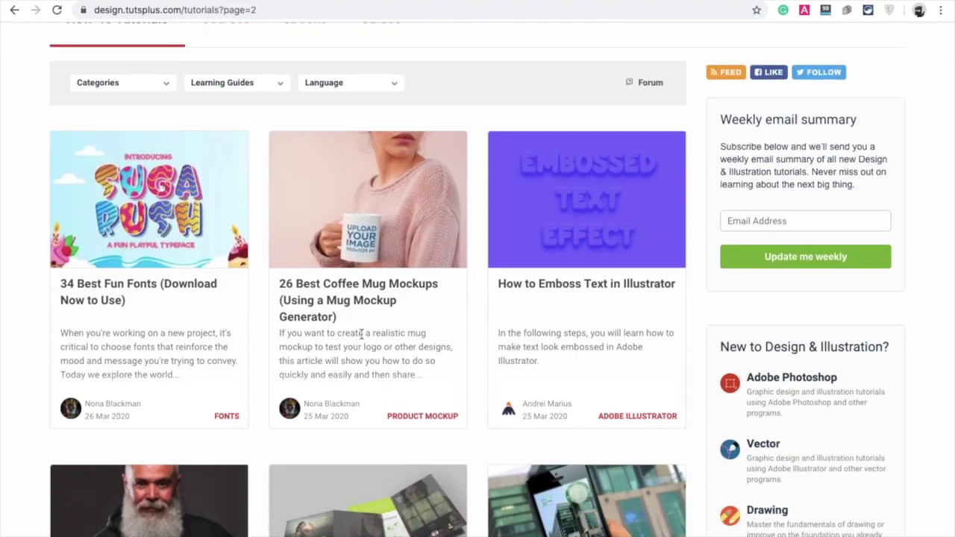
{"action": "right_click", "coordinate": [565, 291]}
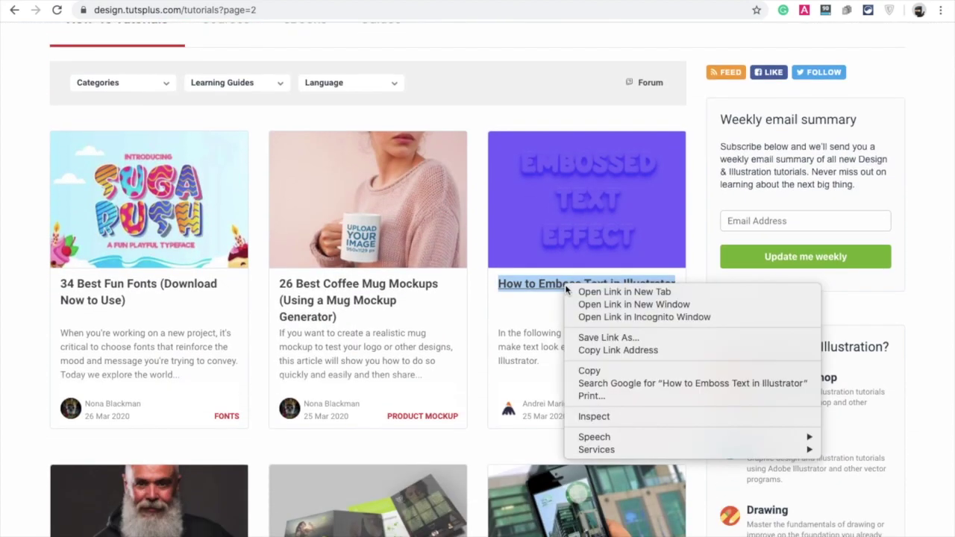
{"action": "left_click", "coordinate": [582, 292]}
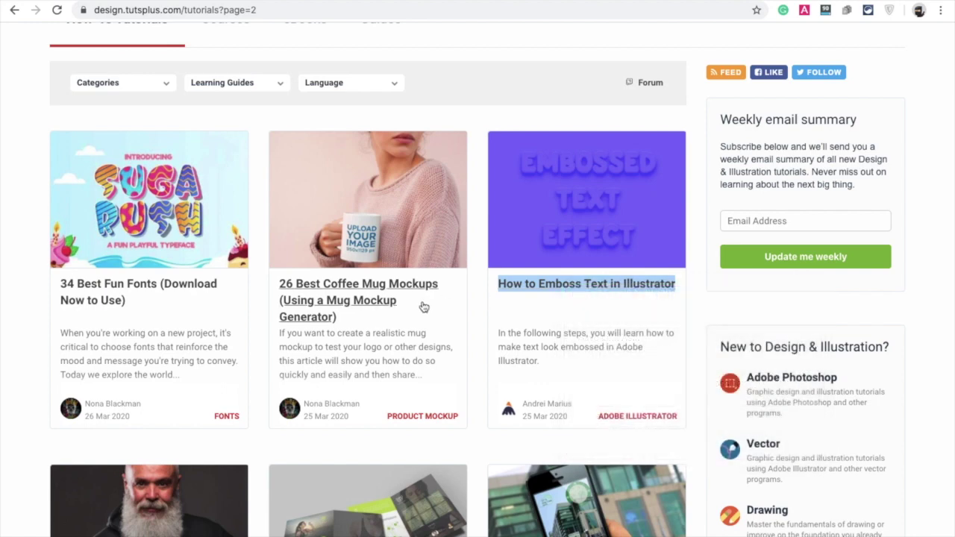
{"action": "scroll", "coordinate": [423, 307], "scroll_direction": "down", "scroll_amount": 3}
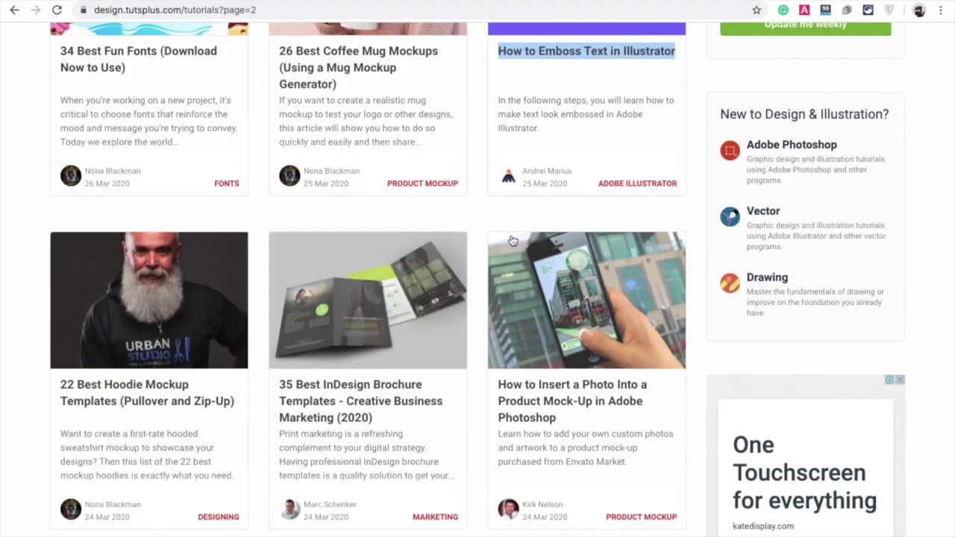
{"action": "left_click", "coordinate": [513, 129]}
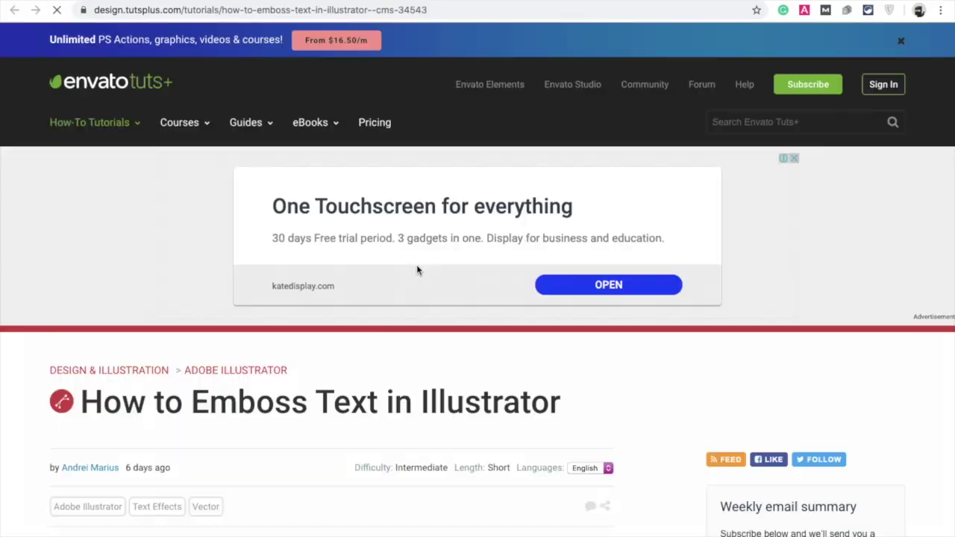
Scroll the emboss tutorial down to the Step 1 EMBOSSED image, then start a new blank tab.
{"action": "scroll", "coordinate": [418, 270], "scroll_direction": "down", "scroll_amount": 5}
{"action": "scroll", "coordinate": [418, 271], "scroll_direction": "down", "scroll_amount": 1}
{"action": "scroll", "coordinate": [417, 270], "scroll_direction": "down", "scroll_amount": 5}
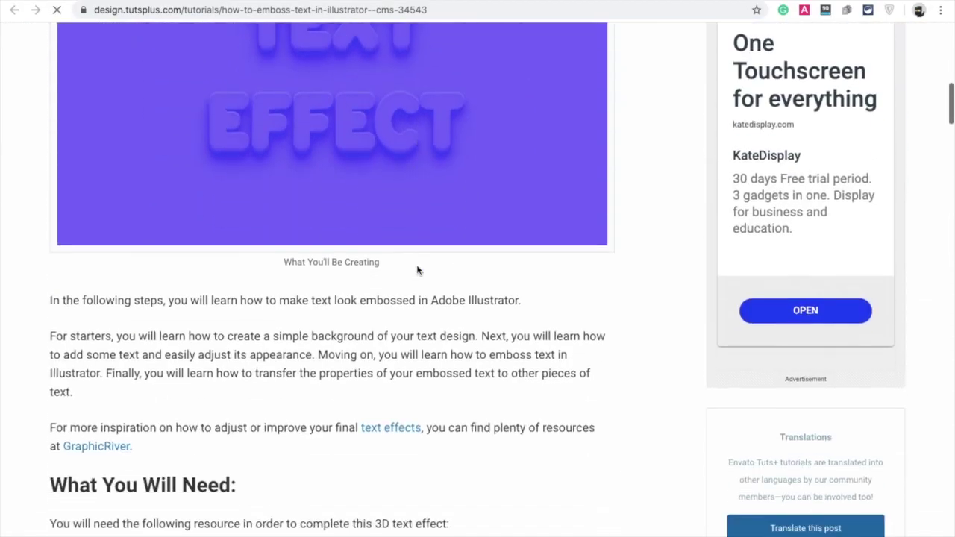
{"action": "scroll", "coordinate": [417, 270], "scroll_direction": "down", "scroll_amount": 3}
{"action": "scroll", "coordinate": [417, 270], "scroll_direction": "down", "scroll_amount": 3}
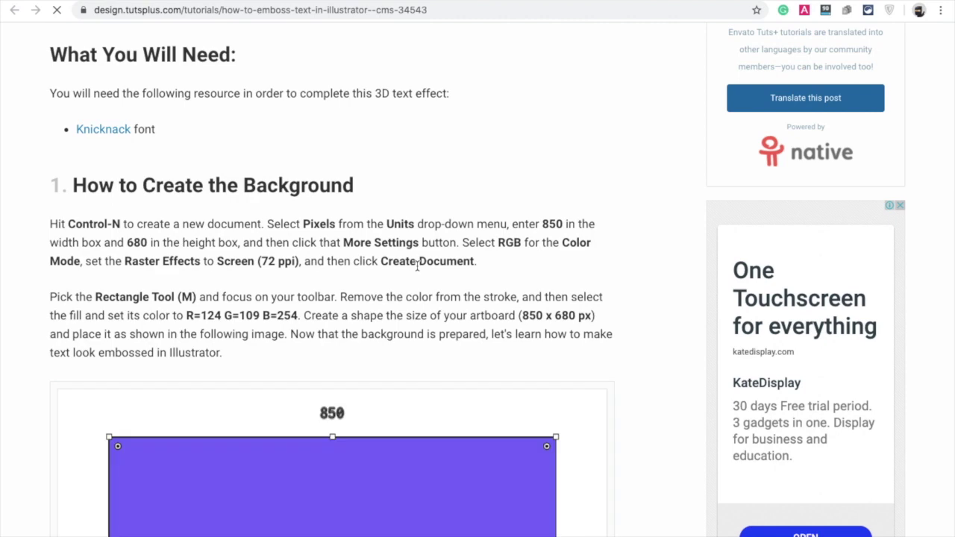
{"action": "scroll", "coordinate": [417, 266], "scroll_direction": "down", "scroll_amount": 2}
{"action": "scroll", "coordinate": [418, 269], "scroll_direction": "down", "scroll_amount": 4}
{"action": "scroll", "coordinate": [418, 270], "scroll_direction": "down", "scroll_amount": 7}
{"action": "scroll", "coordinate": [418, 270], "scroll_direction": "down", "scroll_amount": 1}
{"action": "scroll", "coordinate": [417, 270], "scroll_direction": "down", "scroll_amount": 3}
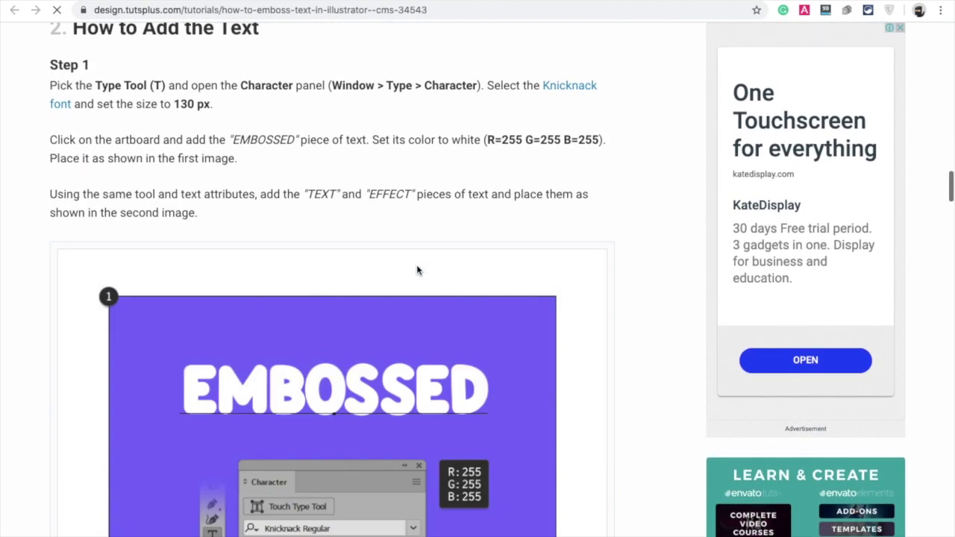
{"action": "scroll", "coordinate": [417, 270], "scroll_direction": "down", "scroll_amount": 1}
{"action": "scroll", "coordinate": [417, 270], "scroll_direction": "down", "scroll_amount": 1}
{"action": "scroll", "coordinate": [417, 271], "scroll_direction": "down", "scroll_amount": 2}
{"action": "scroll", "coordinate": [417, 270], "scroll_direction": "down", "scroll_amount": 2}
{"action": "scroll", "coordinate": [417, 270], "scroll_direction": "down", "scroll_amount": 5}
{"action": "scroll", "coordinate": [417, 270], "scroll_direction": "down", "scroll_amount": 5}
{"action": "scroll", "coordinate": [417, 270], "scroll_direction": "down", "scroll_amount": 2}
{"action": "scroll", "coordinate": [418, 271], "scroll_direction": "down", "scroll_amount": 5}
{"action": "scroll", "coordinate": [418, 270], "scroll_direction": "down", "scroll_amount": 5}
{"action": "scroll", "coordinate": [418, 270], "scroll_direction": "down", "scroll_amount": 5}
{"action": "scroll", "coordinate": [418, 270], "scroll_direction": "down", "scroll_amount": 3}
{"action": "scroll", "coordinate": [418, 271], "scroll_direction": "down", "scroll_amount": 5}
{"action": "scroll", "coordinate": [417, 264], "scroll_direction": "down", "scroll_amount": 1}
{"action": "scroll", "coordinate": [417, 264], "scroll_direction": "down", "scroll_amount": 3}
{"action": "scroll", "coordinate": [417, 271], "scroll_direction": "down", "scroll_amount": 4}
{"action": "scroll", "coordinate": [418, 271], "scroll_direction": "down", "scroll_amount": 1}
{"action": "scroll", "coordinate": [418, 271], "scroll_direction": "down", "scroll_amount": 5}
{"action": "scroll", "coordinate": [417, 270], "scroll_direction": "down", "scroll_amount": 3}
{"action": "scroll", "coordinate": [417, 270], "scroll_direction": "up", "scroll_amount": 3}
{"action": "scroll", "coordinate": [416, 271], "scroll_direction": "up", "scroll_amount": 5}
{"action": "scroll", "coordinate": [417, 270], "scroll_direction": "up", "scroll_amount": 5}
{"action": "scroll", "coordinate": [417, 270], "scroll_direction": "up", "scroll_amount": 4}
{"action": "scroll", "coordinate": [417, 270], "scroll_direction": "up", "scroll_amount": 5}
{"action": "scroll", "coordinate": [416, 270], "scroll_direction": "down", "scroll_amount": 6}
{"action": "scroll", "coordinate": [418, 271], "scroll_direction": "down", "scroll_amount": 2}
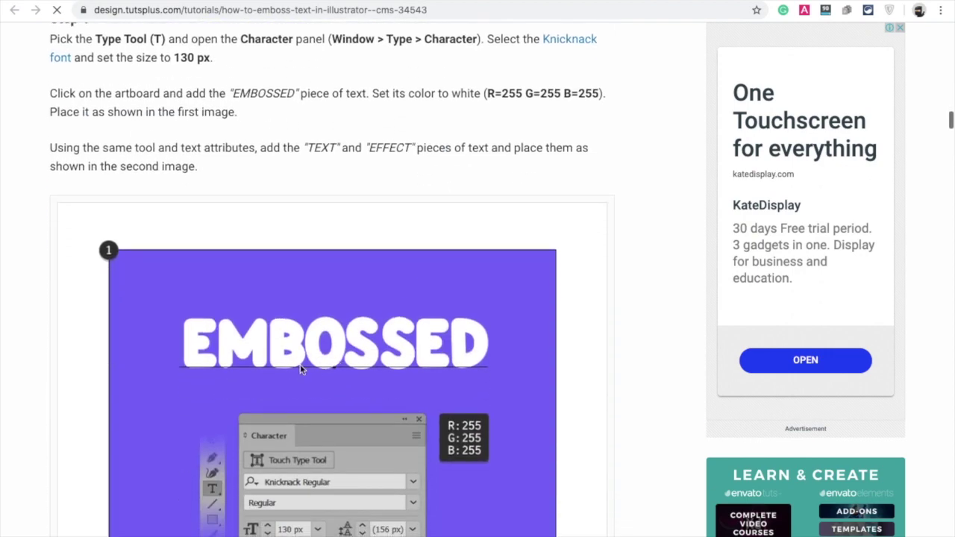
{"action": "scroll", "coordinate": [412, 351], "scroll_direction": "down", "scroll_amount": 2}
{"action": "scroll", "coordinate": [468, 342], "scroll_direction": "down", "scroll_amount": 2}
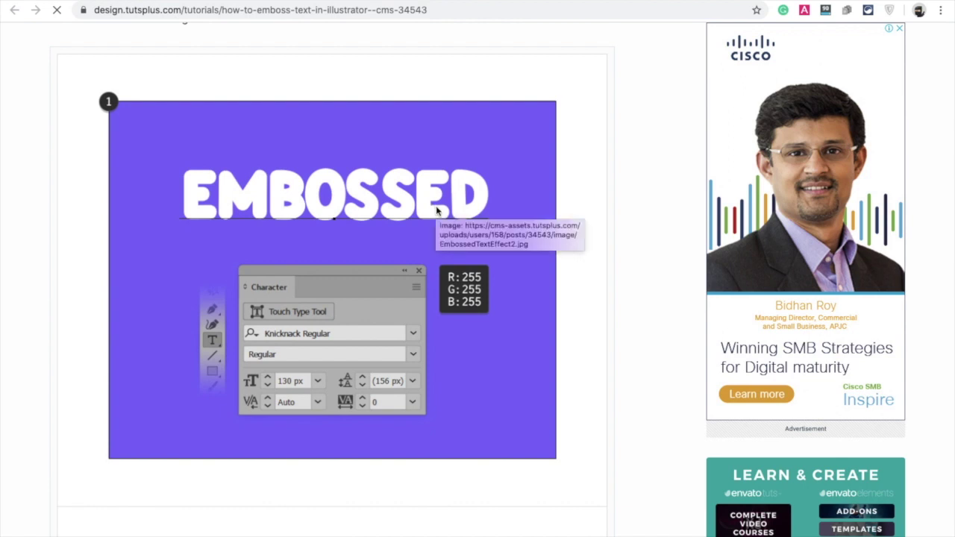
{"action": "scroll", "coordinate": [437, 210], "scroll_direction": "down", "scroll_amount": 1}
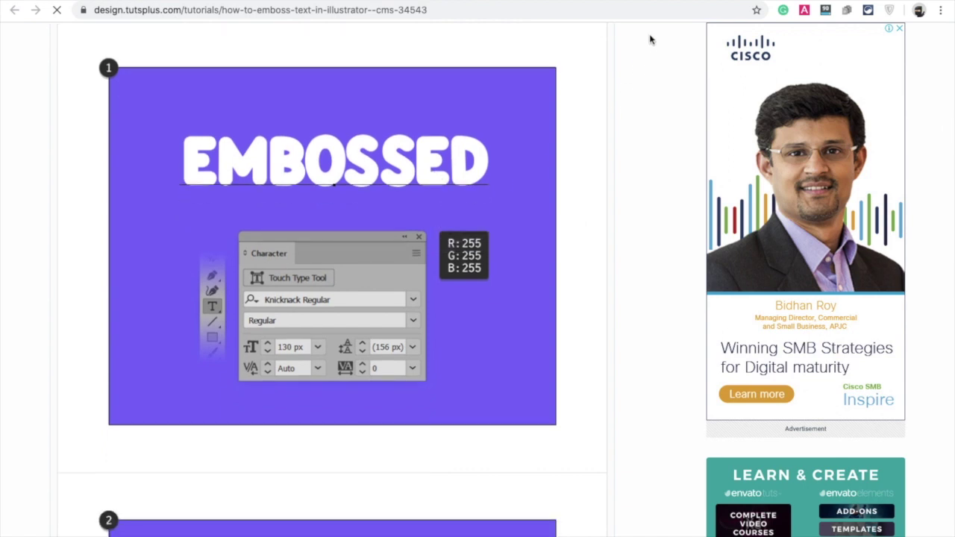
{"action": "key", "text": "ctrl+t"}
Load facebook.com and view the ITER reflection photo from the my creation album.
{"action": "type", "text": "fa"}
{"action": "key", "text": "Return"}
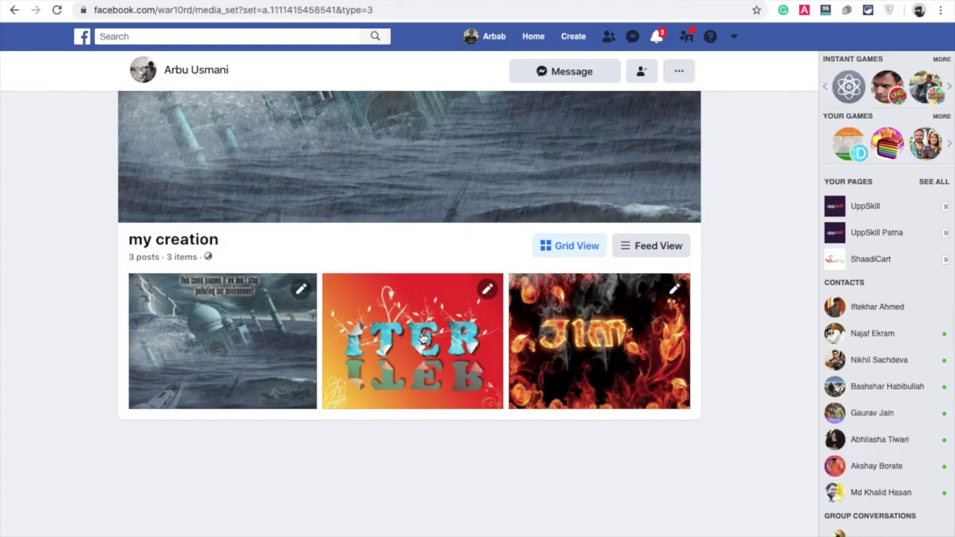
{"action": "left_click", "coordinate": [422, 338]}
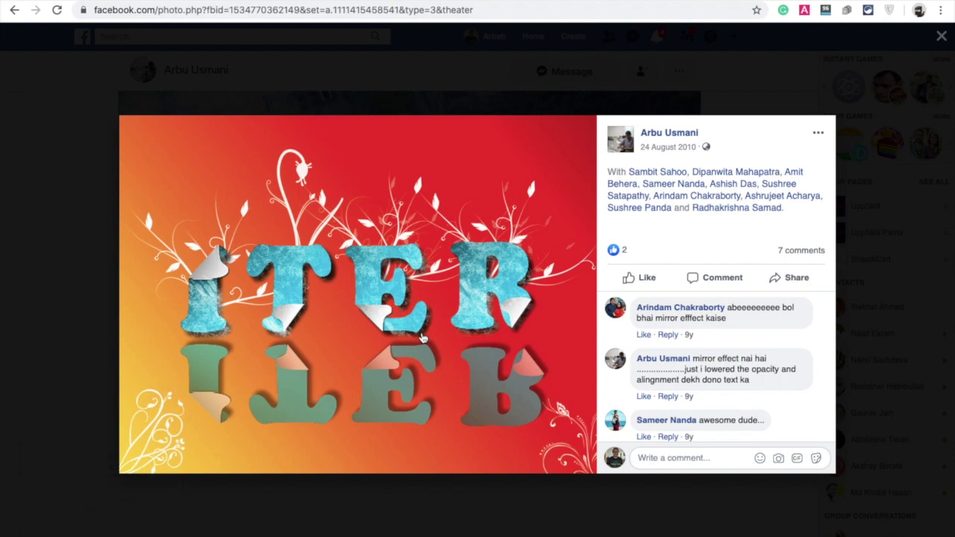
Page forward through the my creation album photos, past the Taj Mahal flood photo.
{"action": "key", "text": "Right"}
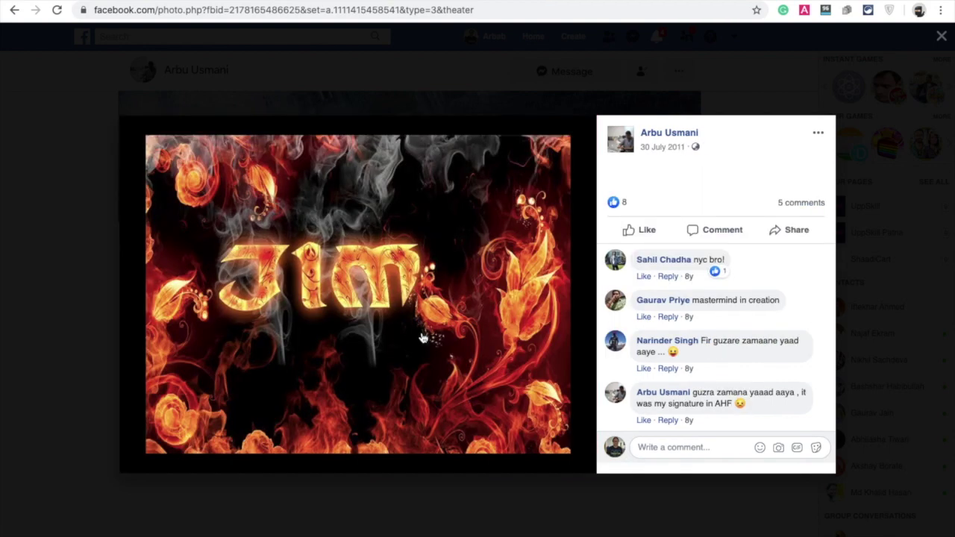
{"action": "key", "text": "Right"}
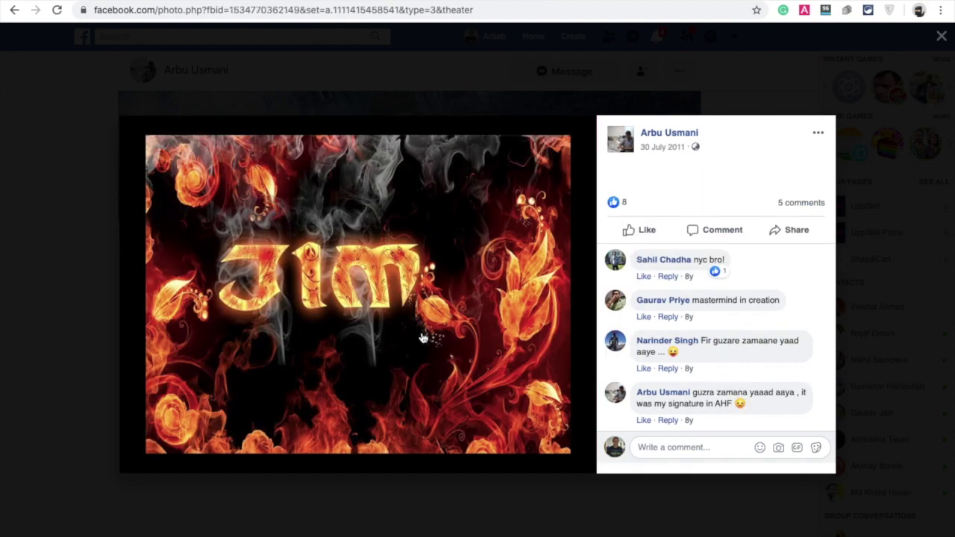
{"action": "key", "text": "Right"}
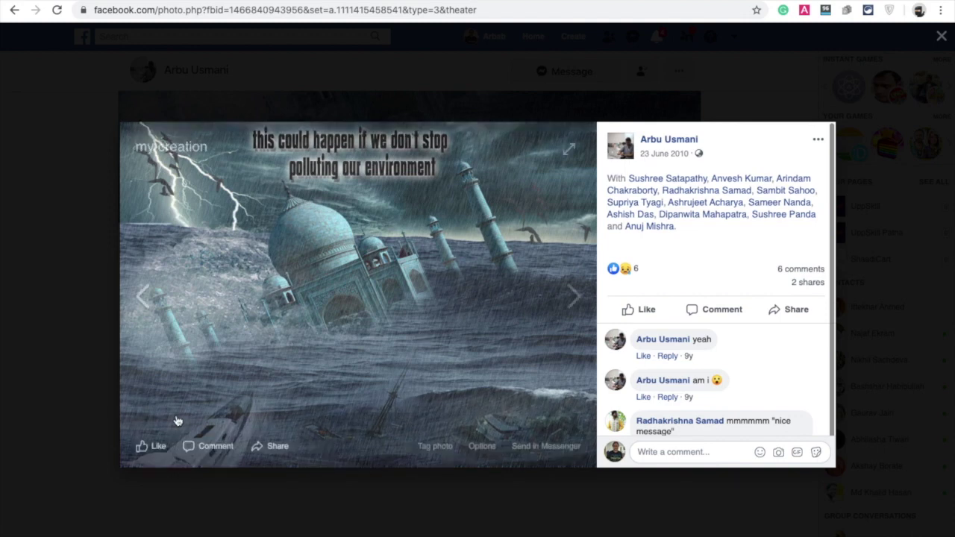
{"action": "mouse_move", "coordinate": [358, 294]}
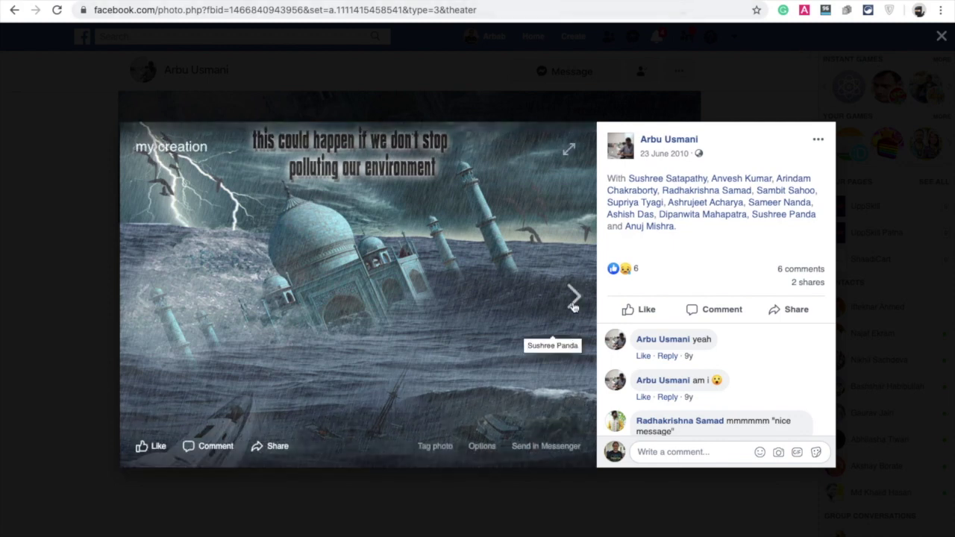
{"action": "left_click", "coordinate": [573, 302]}
{"action": "left_click", "coordinate": [574, 299]}
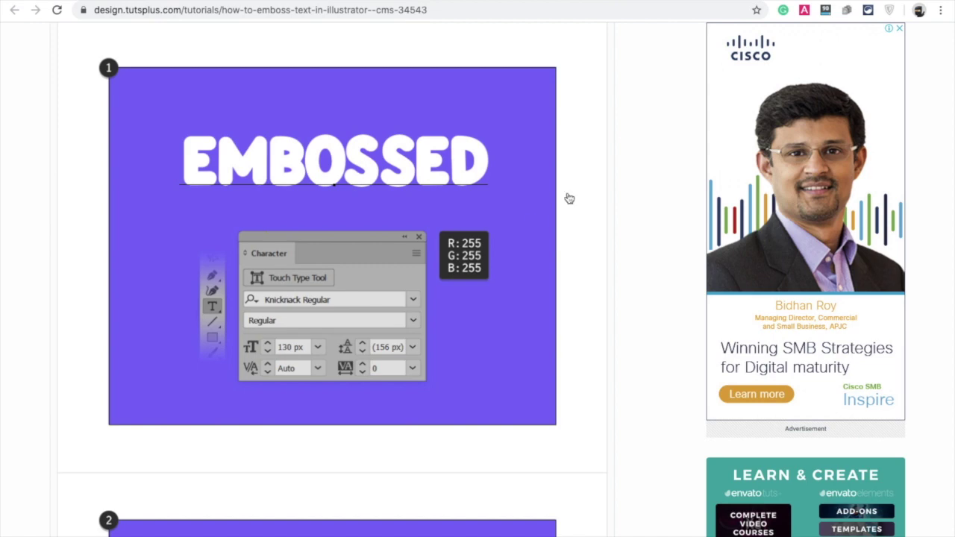
Read through the How to Emboss Text in Illustrator article, ending back at the page top.
{"action": "scroll", "coordinate": [580, 246], "scroll_direction": "down", "scroll_amount": 5}
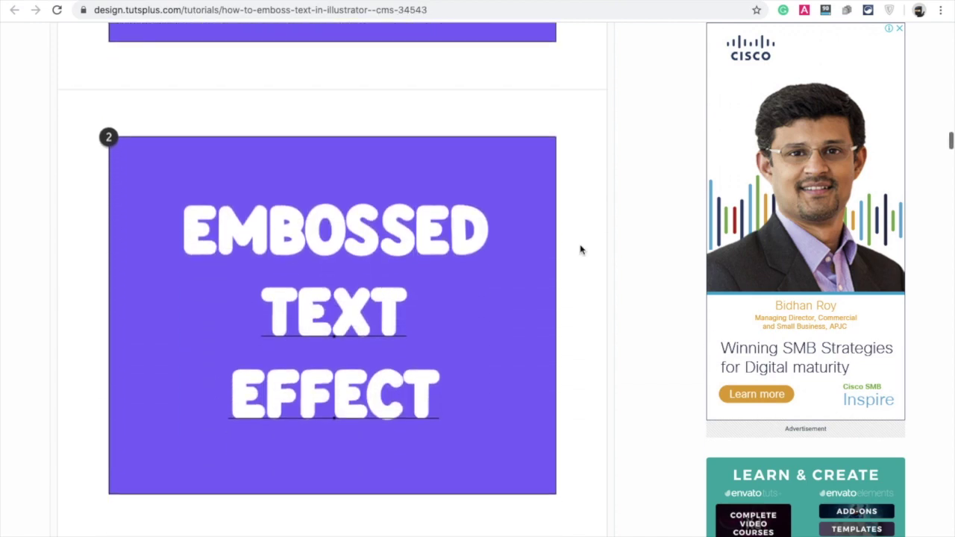
{"action": "scroll", "coordinate": [581, 247], "scroll_direction": "down", "scroll_amount": 3}
{"action": "scroll", "coordinate": [581, 247], "scroll_direction": "down", "scroll_amount": 5}
{"action": "scroll", "coordinate": [581, 247], "scroll_direction": "down", "scroll_amount": 3}
{"action": "scroll", "coordinate": [580, 247], "scroll_direction": "down", "scroll_amount": 4}
{"action": "scroll", "coordinate": [580, 250], "scroll_direction": "down", "scroll_amount": 12}
{"action": "scroll", "coordinate": [580, 250], "scroll_direction": "up", "scroll_amount": 4}
{"action": "scroll", "coordinate": [580, 250], "scroll_direction": "up", "scroll_amount": 4}
{"action": "scroll", "coordinate": [581, 250], "scroll_direction": "down", "scroll_amount": 1}
{"action": "scroll", "coordinate": [581, 249], "scroll_direction": "down", "scroll_amount": 6}
{"action": "scroll", "coordinate": [581, 248], "scroll_direction": "down", "scroll_amount": 6}
{"action": "scroll", "coordinate": [581, 249], "scroll_direction": "down", "scroll_amount": 8}
{"action": "scroll", "coordinate": [581, 248], "scroll_direction": "down", "scroll_amount": 6}
{"action": "scroll", "coordinate": [580, 244], "scroll_direction": "down", "scroll_amount": 1}
{"action": "scroll", "coordinate": [579, 244], "scroll_direction": "down", "scroll_amount": 5}
{"action": "scroll", "coordinate": [580, 244], "scroll_direction": "down", "scroll_amount": 7}
{"action": "scroll", "coordinate": [580, 244], "scroll_direction": "down", "scroll_amount": 6}
{"action": "scroll", "coordinate": [580, 244], "scroll_direction": "up", "scroll_amount": 2}
{"action": "scroll", "coordinate": [580, 244], "scroll_direction": "up", "scroll_amount": 15}
{"action": "scroll", "coordinate": [580, 244], "scroll_direction": "up", "scroll_amount": 5}
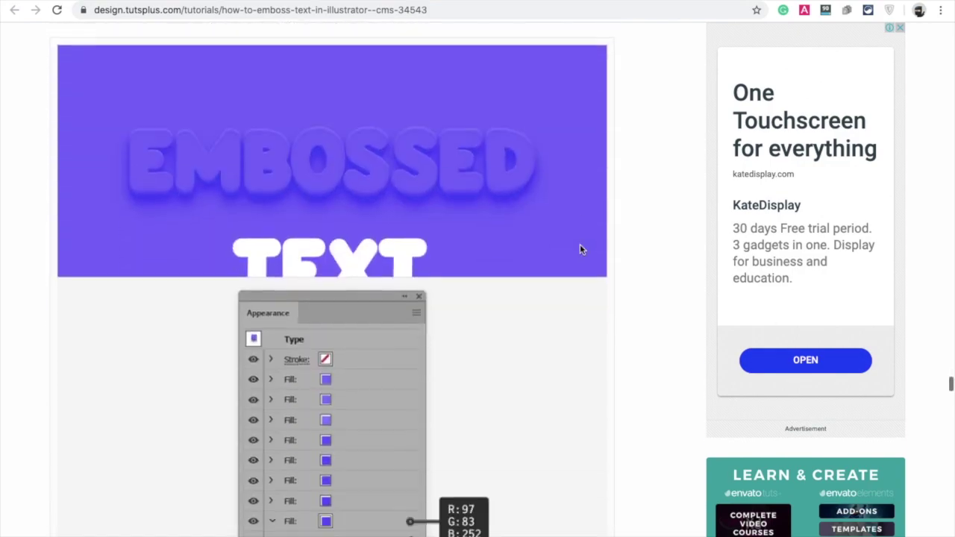
{"action": "scroll", "coordinate": [350, 225], "scroll_direction": "down", "scroll_amount": 6}
{"action": "scroll", "coordinate": [350, 224], "scroll_direction": "down", "scroll_amount": 2}
{"action": "scroll", "coordinate": [351, 224], "scroll_direction": "up", "scroll_amount": 7}
{"action": "scroll", "coordinate": [350, 225], "scroll_direction": "down", "scroll_amount": 1}
{"action": "scroll", "coordinate": [350, 224], "scroll_direction": "down", "scroll_amount": 6}
{"action": "scroll", "coordinate": [350, 225], "scroll_direction": "down", "scroll_amount": 1}
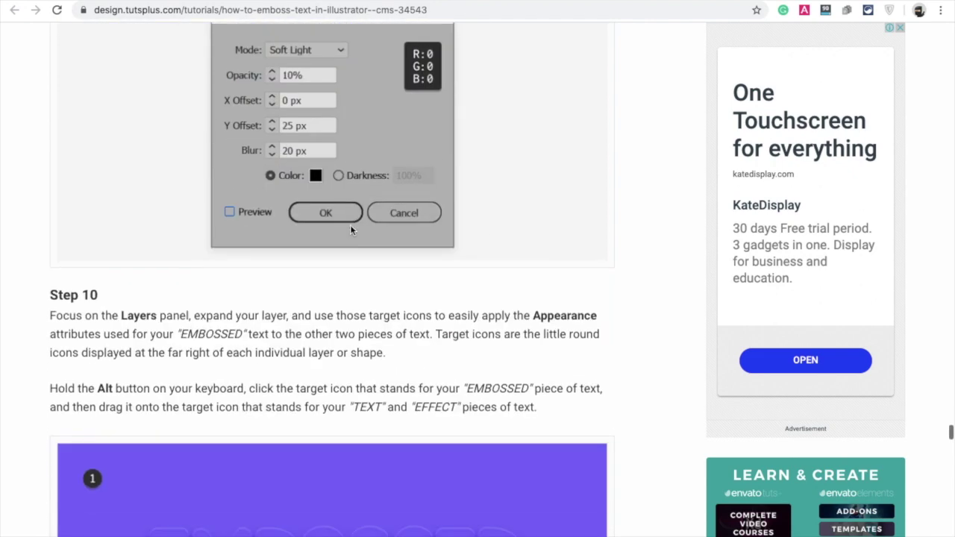
{"action": "scroll", "coordinate": [350, 225], "scroll_direction": "down", "scroll_amount": 5}
{"action": "scroll", "coordinate": [350, 225], "scroll_direction": "down", "scroll_amount": 1}
{"action": "scroll", "coordinate": [350, 225], "scroll_direction": "down", "scroll_amount": 5}
{"action": "scroll", "coordinate": [350, 225], "scroll_direction": "down", "scroll_amount": 2}
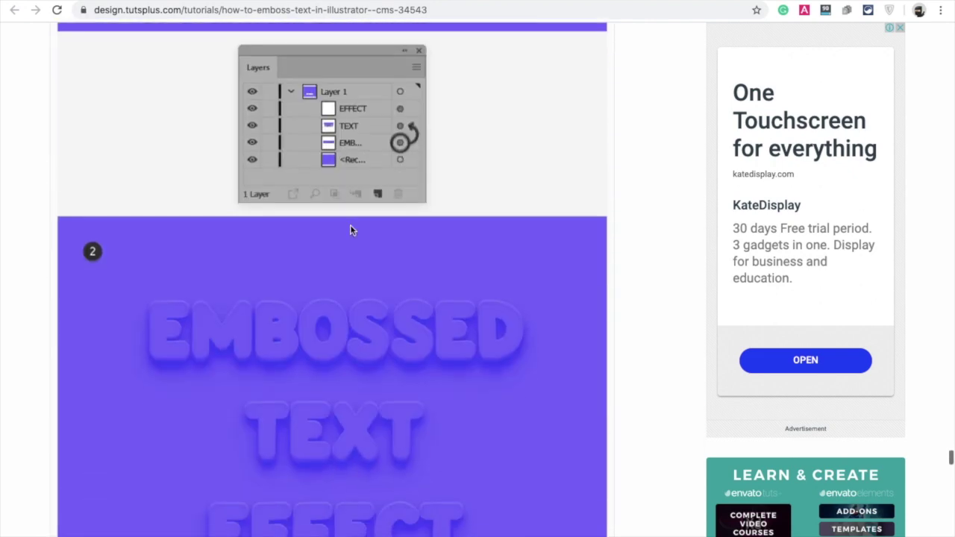
{"action": "scroll", "coordinate": [475, 320], "scroll_direction": "down", "scroll_amount": 5}
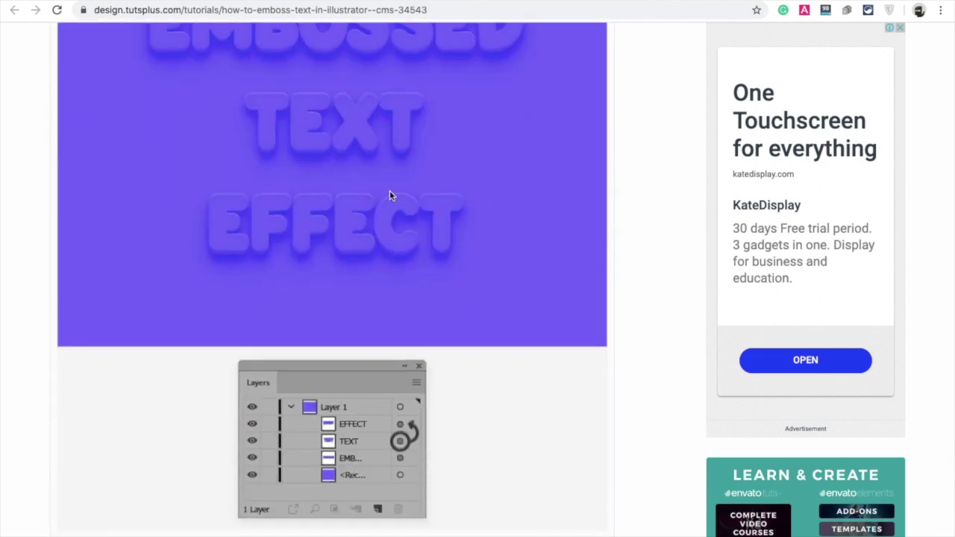
{"action": "scroll", "coordinate": [389, 190], "scroll_direction": "down", "scroll_amount": 8}
{"action": "scroll", "coordinate": [389, 190], "scroll_direction": "up", "scroll_amount": 1}
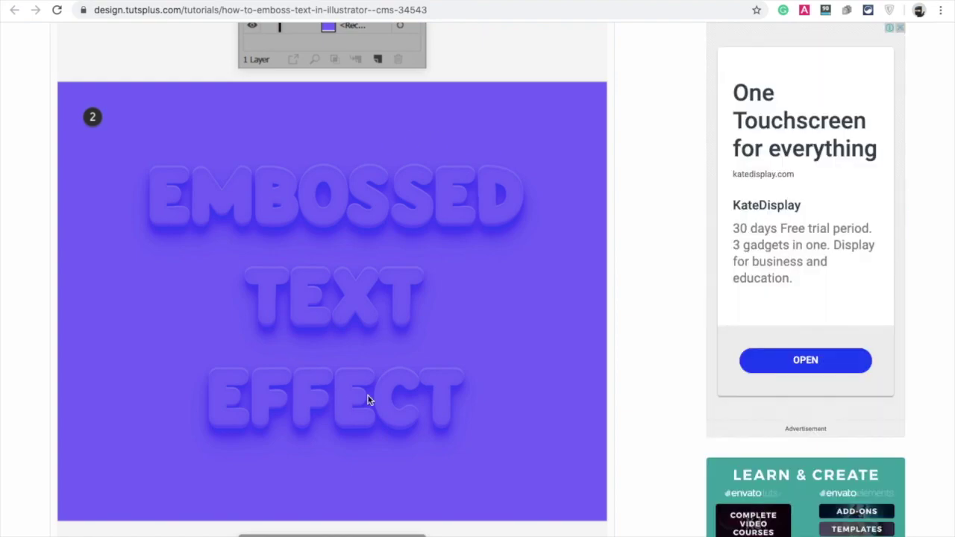
{"action": "scroll", "coordinate": [367, 401], "scroll_direction": "down", "scroll_amount": 5}
{"action": "scroll", "coordinate": [367, 401], "scroll_direction": "down", "scroll_amount": 4}
{"action": "scroll", "coordinate": [367, 401], "scroll_direction": "down", "scroll_amount": 4}
{"action": "scroll", "coordinate": [369, 402], "scroll_direction": "down", "scroll_amount": 7}
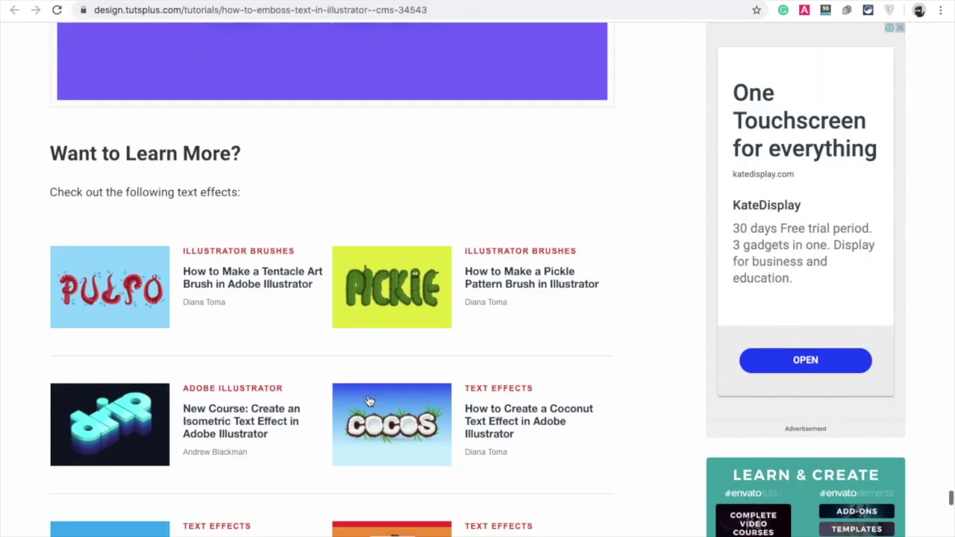
{"action": "scroll", "coordinate": [369, 402], "scroll_direction": "up", "scroll_amount": 5}
{"action": "scroll", "coordinate": [369, 402], "scroll_direction": "up", "scroll_amount": 5}
{"action": "scroll", "coordinate": [367, 401], "scroll_direction": "up", "scroll_amount": 5}
{"action": "scroll", "coordinate": [367, 401], "scroll_direction": "up", "scroll_amount": 5}
{"action": "scroll", "coordinate": [369, 399], "scroll_direction": "up", "scroll_amount": 5}
{"action": "scroll", "coordinate": [369, 398], "scroll_direction": "up", "scroll_amount": 5}
{"action": "scroll", "coordinate": [368, 398], "scroll_direction": "up", "scroll_amount": 1}
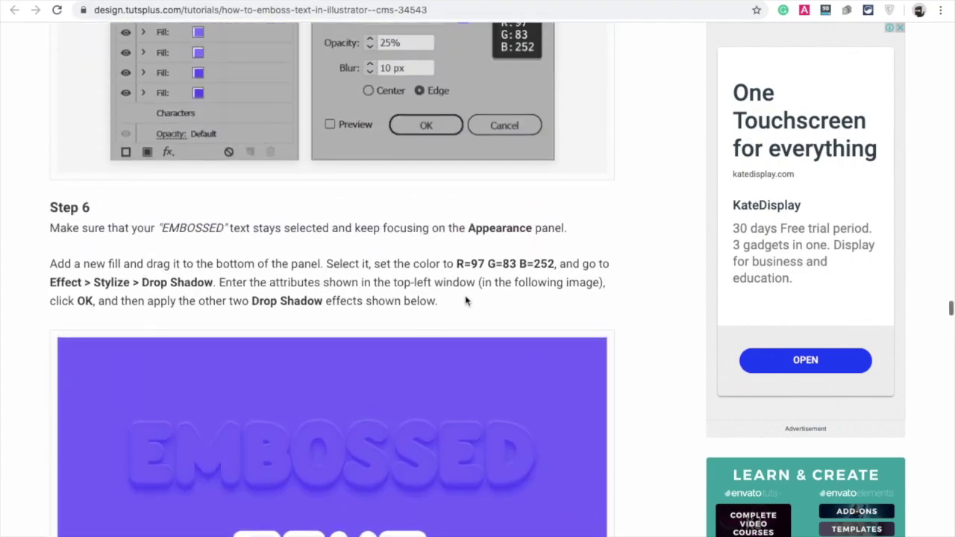
{"action": "scroll", "coordinate": [465, 301], "scroll_direction": "up", "scroll_amount": 5}
{"action": "scroll", "coordinate": [465, 301], "scroll_direction": "up", "scroll_amount": 3}
{"action": "scroll", "coordinate": [465, 300], "scroll_direction": "up", "scroll_amount": 1}
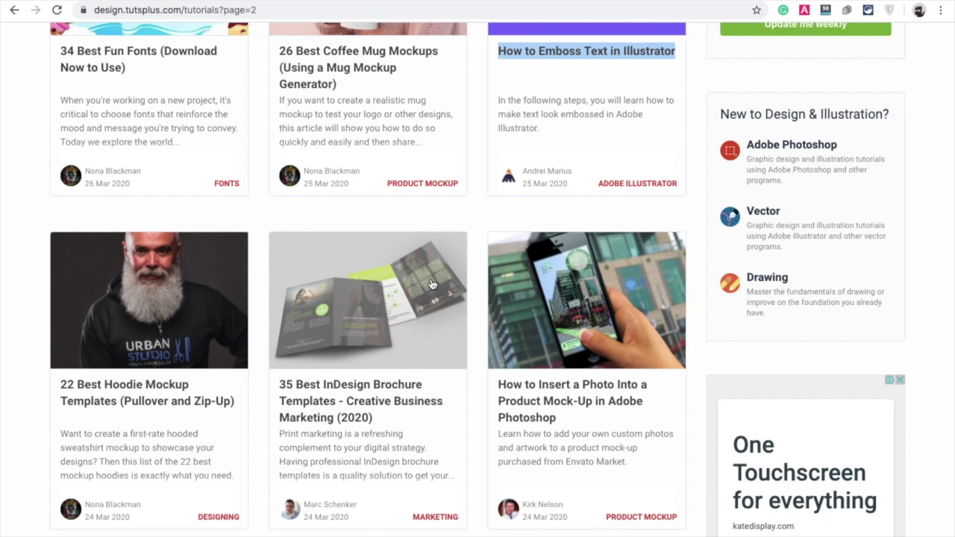
{"action": "scroll", "coordinate": [431, 284], "scroll_direction": "down", "scroll_amount": 3}
{"action": "scroll", "coordinate": [431, 281], "scroll_direction": "down", "scroll_amount": 3}
{"action": "key", "text": "Home"}
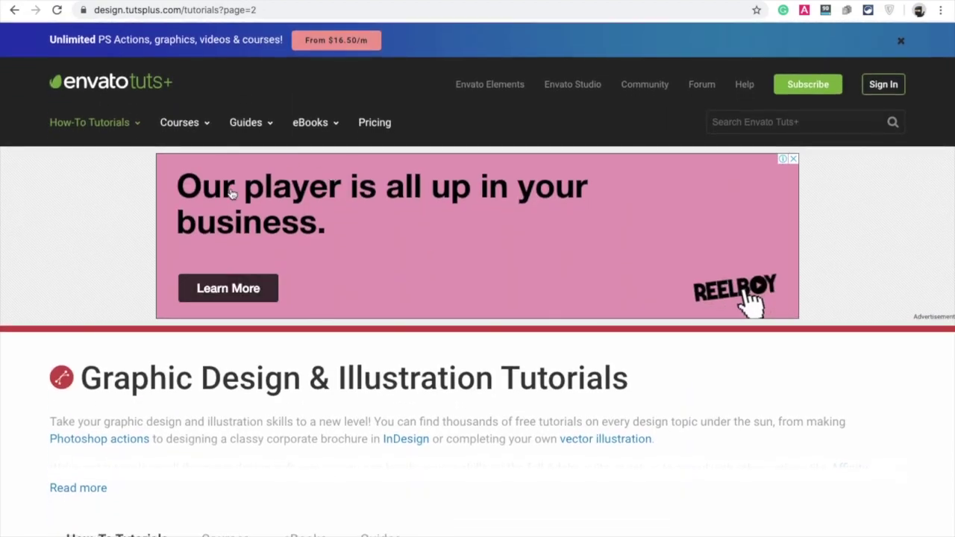
{"action": "mouse_move", "coordinate": [89, 123]}
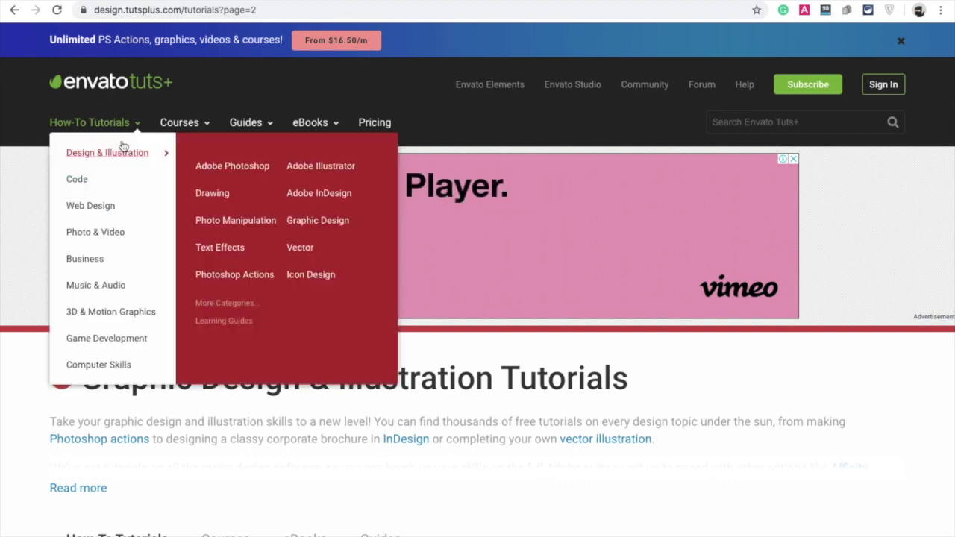
Open the Text Effects category and scroll its tutorial cards down to the Grass Text Effect.
{"action": "left_click", "coordinate": [232, 255]}
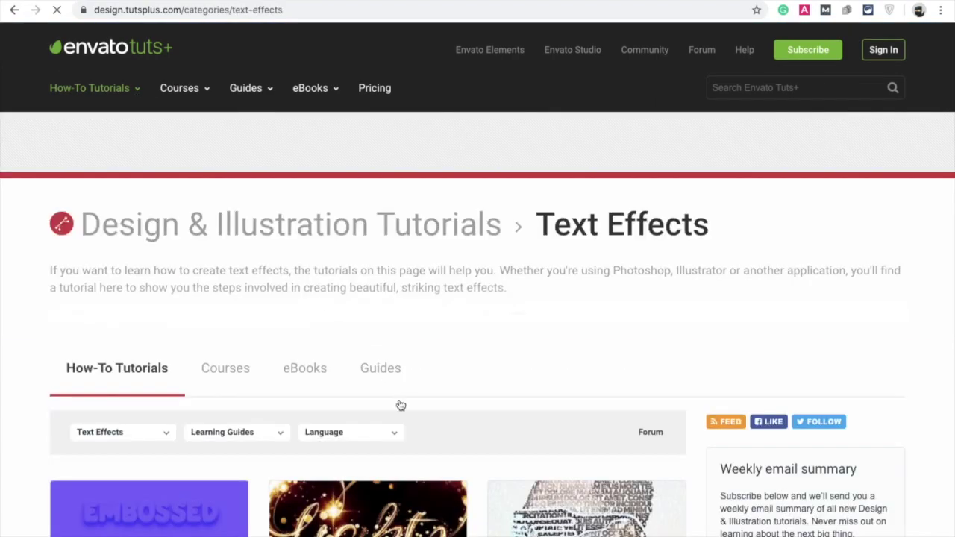
{"action": "scroll", "coordinate": [399, 404], "scroll_direction": "down", "scroll_amount": 4}
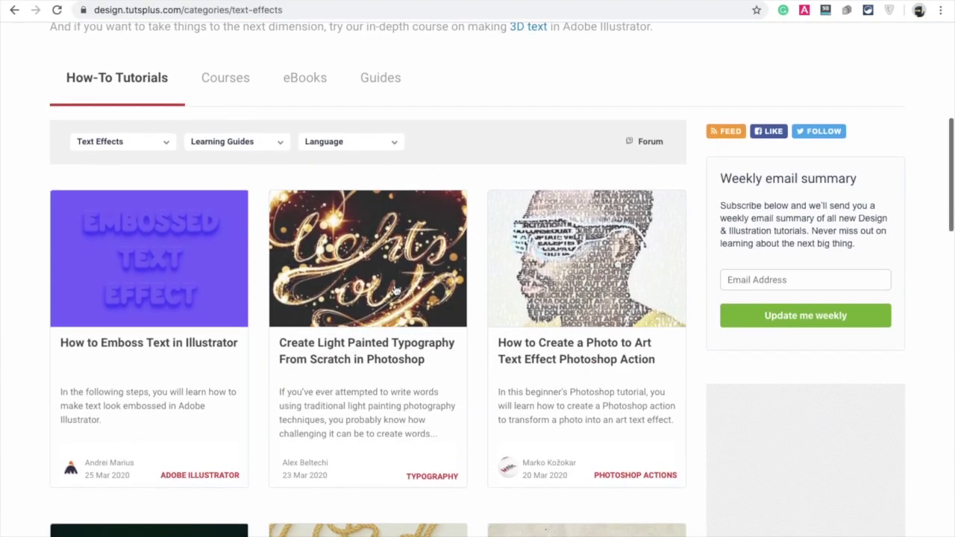
{"action": "scroll", "coordinate": [435, 246], "scroll_direction": "down", "scroll_amount": 2}
{"action": "scroll", "coordinate": [542, 209], "scroll_direction": "down", "scroll_amount": 2}
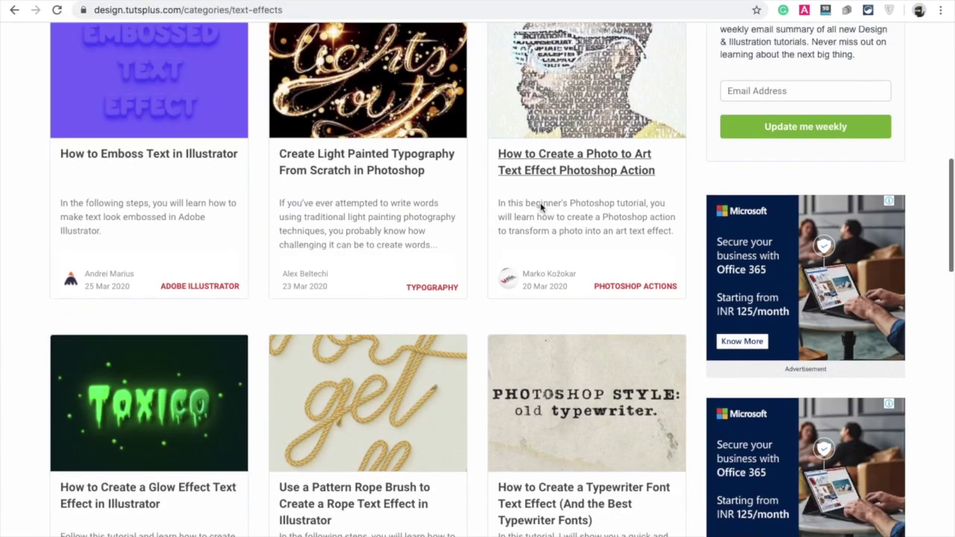
{"action": "scroll", "coordinate": [549, 145], "scroll_direction": "down", "scroll_amount": 3}
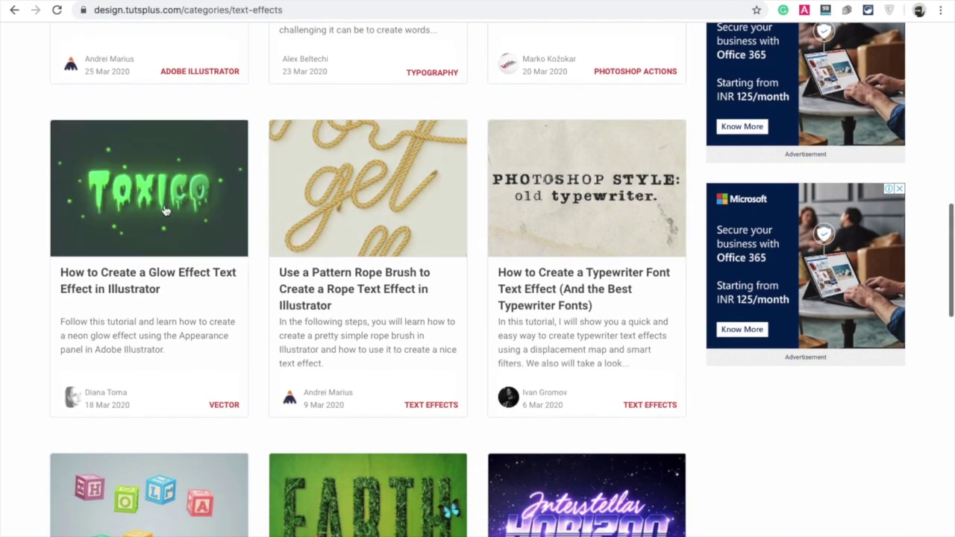
{"action": "scroll", "coordinate": [500, 215], "scroll_direction": "down", "scroll_amount": 2}
{"action": "scroll", "coordinate": [506, 215], "scroll_direction": "down", "scroll_amount": 3}
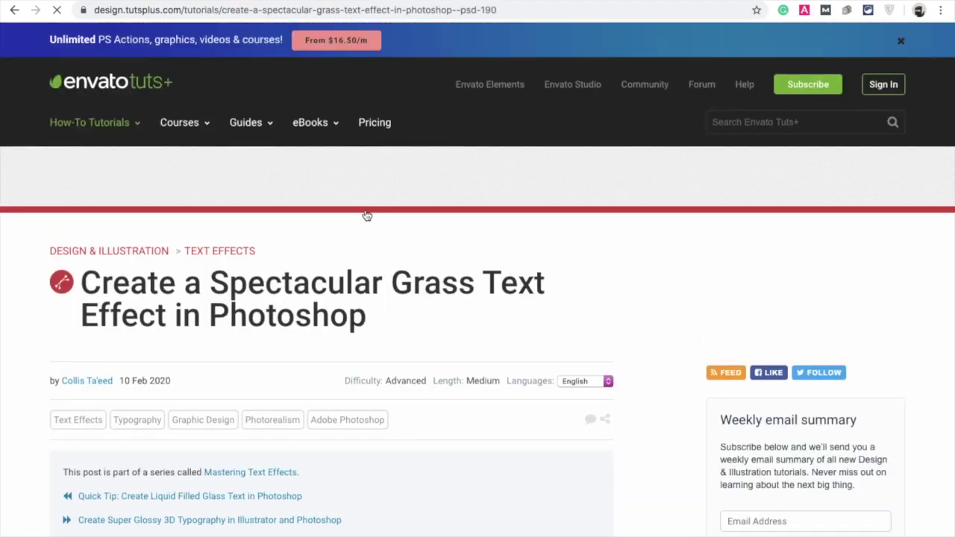
Compare the tutorial's Step 2 paper texture with Step 3's Color Burn at 20% opacity, then open a blank tab.
{"action": "scroll", "coordinate": [428, 327], "scroll_direction": "down", "scroll_amount": 3}
{"action": "scroll", "coordinate": [428, 326], "scroll_direction": "up", "scroll_amount": 1}
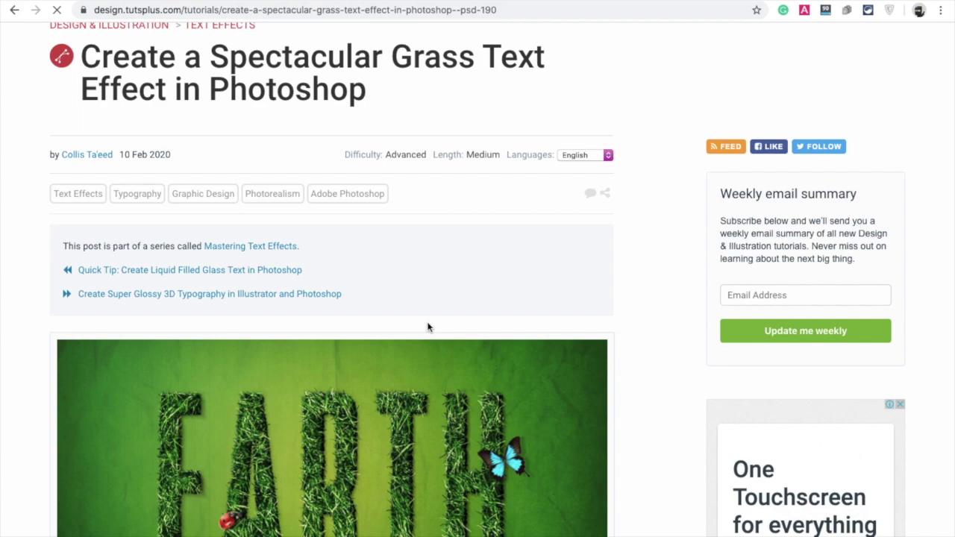
{"action": "scroll", "coordinate": [428, 326], "scroll_direction": "down", "scroll_amount": 4}
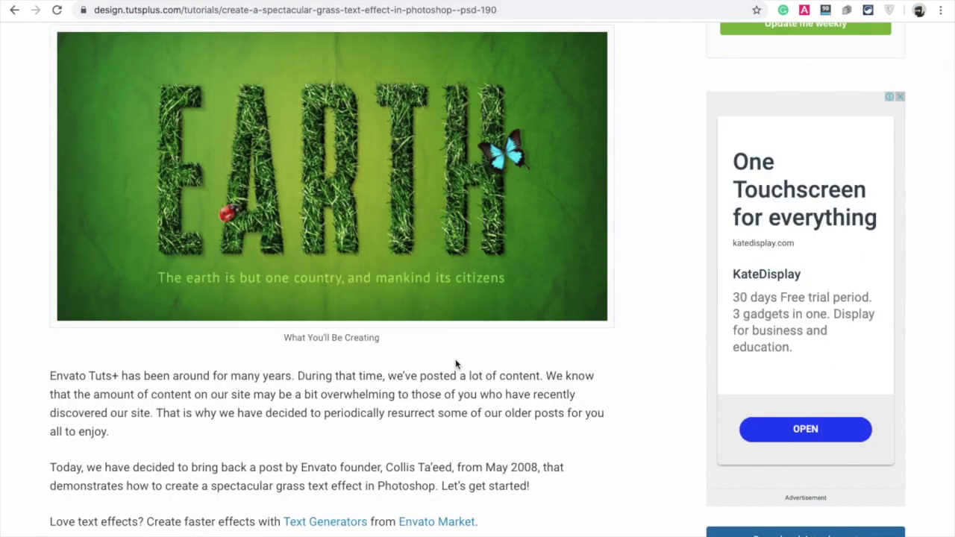
{"action": "scroll", "coordinate": [457, 363], "scroll_direction": "down", "scroll_amount": 6}
{"action": "scroll", "coordinate": [457, 363], "scroll_direction": "down", "scroll_amount": 5}
{"action": "scroll", "coordinate": [457, 364], "scroll_direction": "down", "scroll_amount": 5}
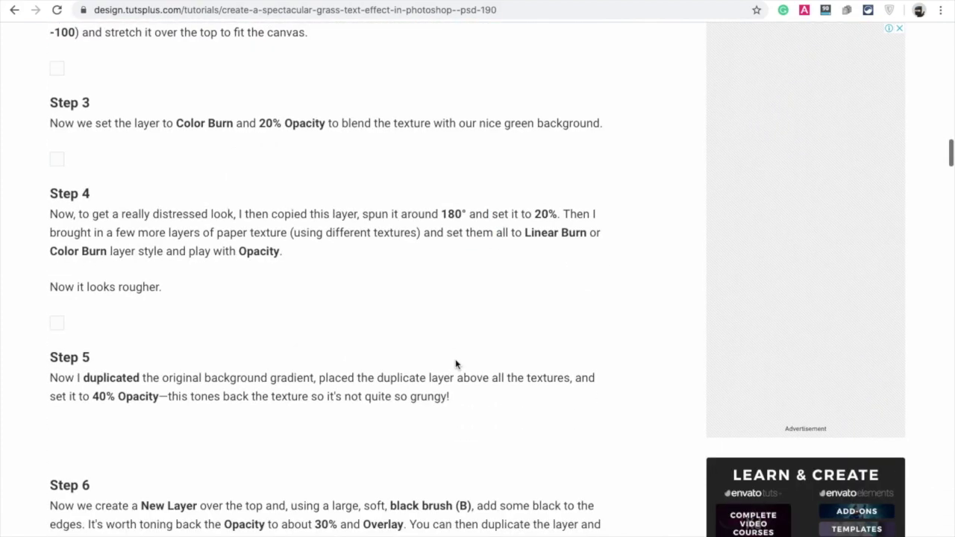
{"action": "scroll", "coordinate": [457, 364], "scroll_direction": "up", "scroll_amount": 3}
{"action": "scroll", "coordinate": [457, 363], "scroll_direction": "up", "scroll_amount": 2}
{"action": "scroll", "coordinate": [457, 364], "scroll_direction": "up", "scroll_amount": 6}
{"action": "scroll", "coordinate": [457, 364], "scroll_direction": "down", "scroll_amount": 5}
{"action": "scroll", "coordinate": [456, 364], "scroll_direction": "down", "scroll_amount": 7}
{"action": "scroll", "coordinate": [457, 364], "scroll_direction": "down", "scroll_amount": 2}
{"action": "scroll", "coordinate": [457, 364], "scroll_direction": "down", "scroll_amount": 4}
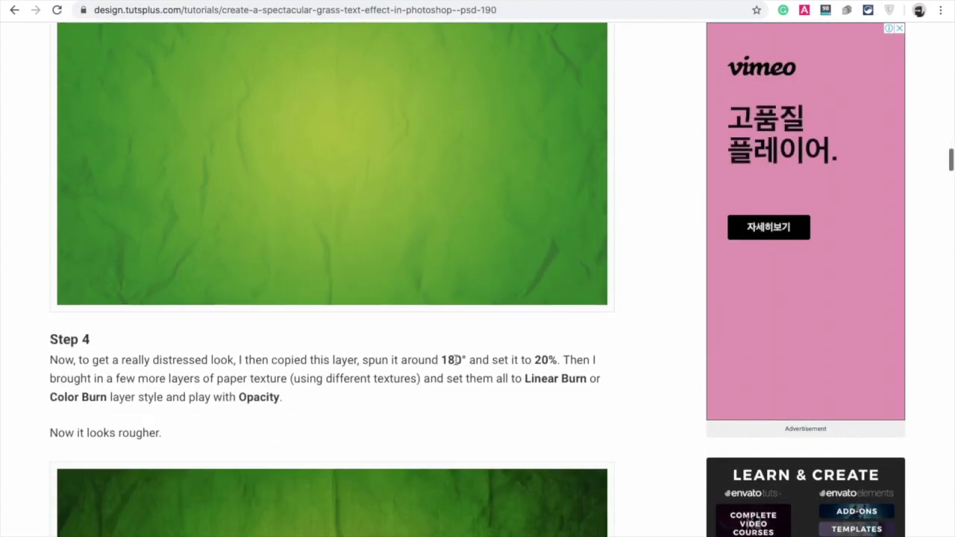
{"action": "scroll", "coordinate": [457, 364], "scroll_direction": "up", "scroll_amount": 1}
{"action": "scroll", "coordinate": [455, 364], "scroll_direction": "up", "scroll_amount": 10}
{"action": "scroll", "coordinate": [455, 364], "scroll_direction": "up", "scroll_amount": 2}
{"action": "scroll", "coordinate": [354, 154], "scroll_direction": "up", "scroll_amount": 1}
{"action": "scroll", "coordinate": [410, 209], "scroll_direction": "down", "scroll_amount": 1}
{"action": "scroll", "coordinate": [411, 209], "scroll_direction": "down", "scroll_amount": 5}
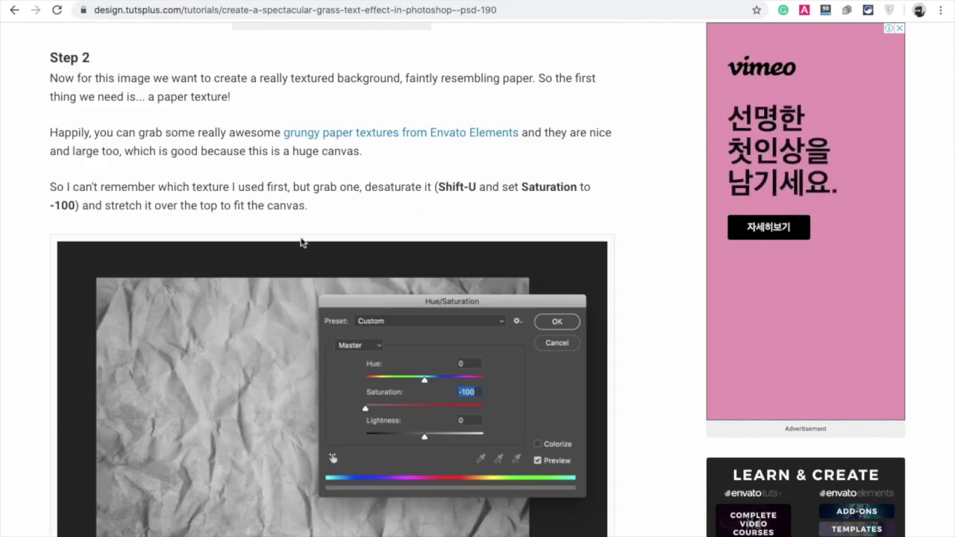
{"action": "scroll", "coordinate": [325, 325], "scroll_direction": "down", "scroll_amount": 1}
{"action": "scroll", "coordinate": [233, 228], "scroll_direction": "down", "scroll_amount": 1}
{"action": "scroll", "coordinate": [267, 302], "scroll_direction": "down", "scroll_amount": 1}
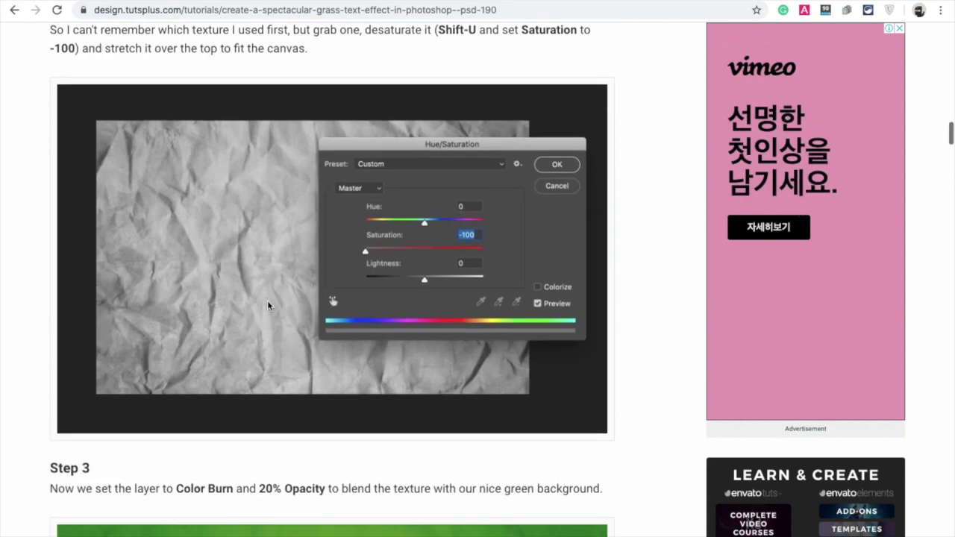
{"action": "scroll", "coordinate": [267, 301], "scroll_direction": "down", "scroll_amount": 5}
{"action": "scroll", "coordinate": [322, 303], "scroll_direction": "up", "scroll_amount": 10}
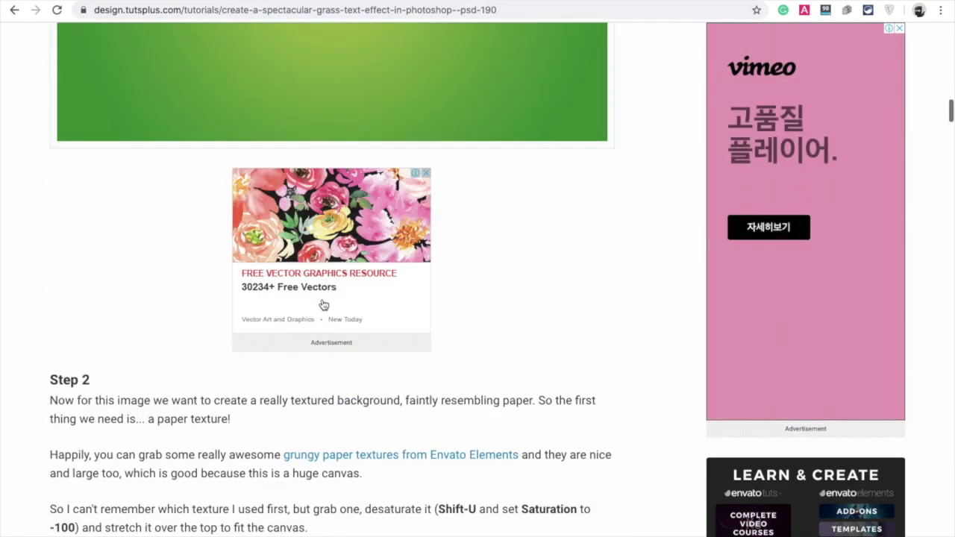
{"action": "scroll", "coordinate": [322, 303], "scroll_direction": "up", "scroll_amount": 6}
{"action": "scroll", "coordinate": [321, 303], "scroll_direction": "down", "scroll_amount": 2}
{"action": "scroll", "coordinate": [322, 303], "scroll_direction": "down", "scroll_amount": 6}
{"action": "scroll", "coordinate": [322, 303], "scroll_direction": "down", "scroll_amount": 3}
{"action": "scroll", "coordinate": [320, 303], "scroll_direction": "up", "scroll_amount": 1}
{"action": "scroll", "coordinate": [243, 390], "scroll_direction": "down", "scroll_amount": 6}
{"action": "scroll", "coordinate": [242, 389], "scroll_direction": "down", "scroll_amount": 2}
{"action": "scroll", "coordinate": [242, 389], "scroll_direction": "up", "scroll_amount": 1}
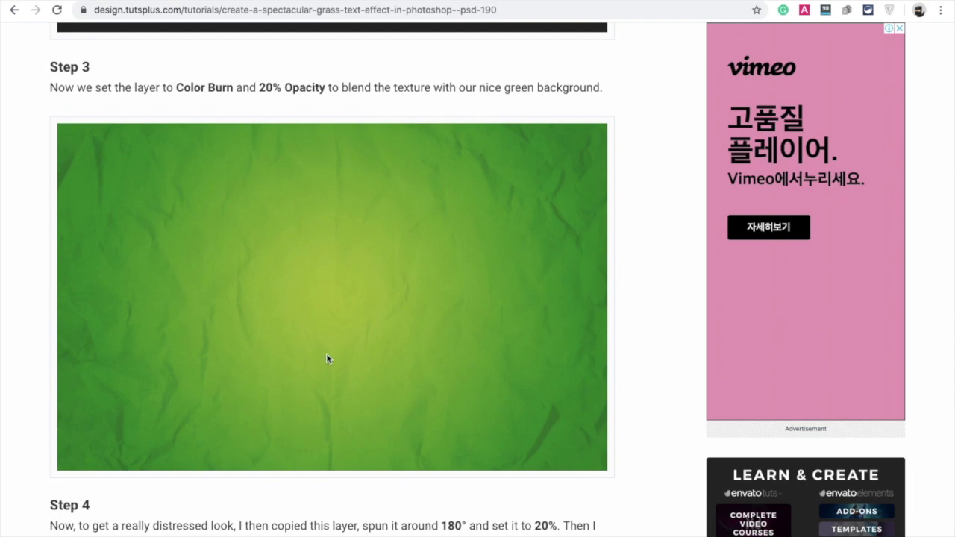
{"action": "scroll", "coordinate": [326, 354], "scroll_direction": "down", "scroll_amount": 4}
{"action": "scroll", "coordinate": [327, 354], "scroll_direction": "up", "scroll_amount": 5}
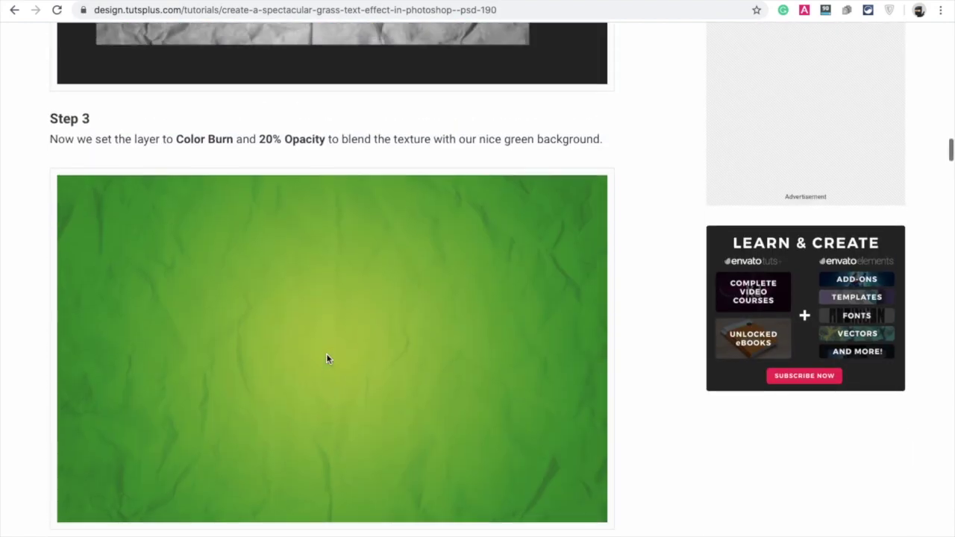
{"action": "scroll", "coordinate": [326, 355], "scroll_direction": "up", "scroll_amount": 3}
{"action": "scroll", "coordinate": [326, 353], "scroll_direction": "up", "scroll_amount": 7}
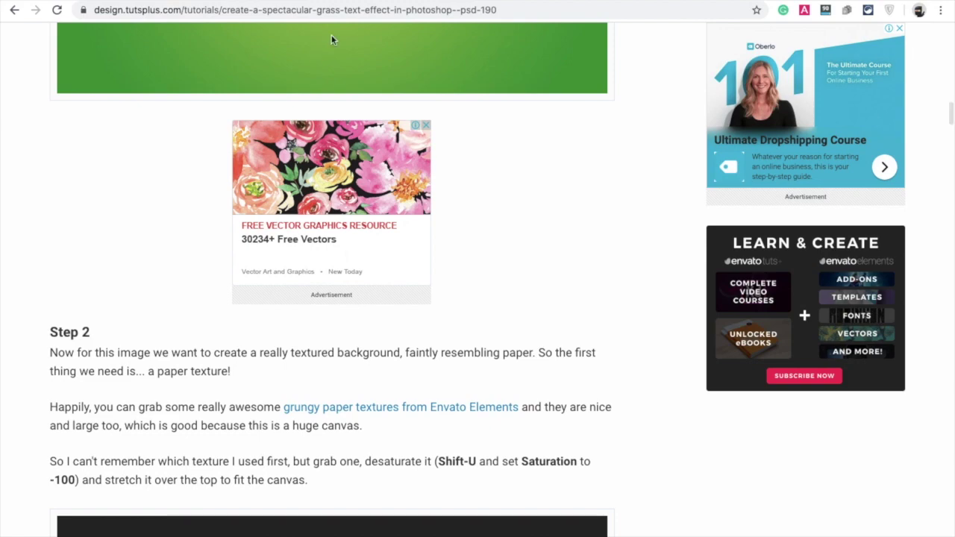
{"action": "scroll", "coordinate": [351, 238], "scroll_direction": "down", "scroll_amount": 2}
{"action": "scroll", "coordinate": [351, 236], "scroll_direction": "down", "scroll_amount": 2}
{"action": "scroll", "coordinate": [351, 236], "scroll_direction": "up", "scroll_amount": 3}
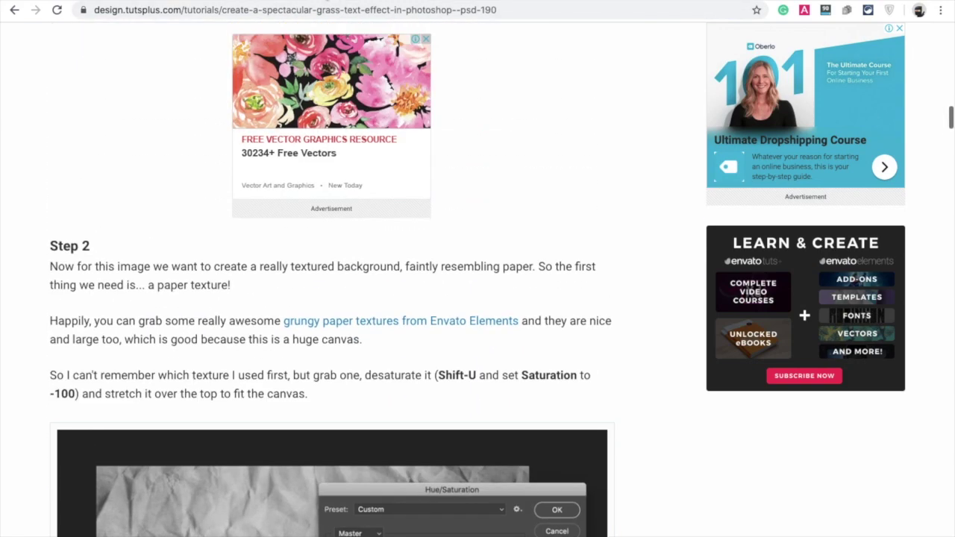
{"action": "key", "text": "ctrl+t"}
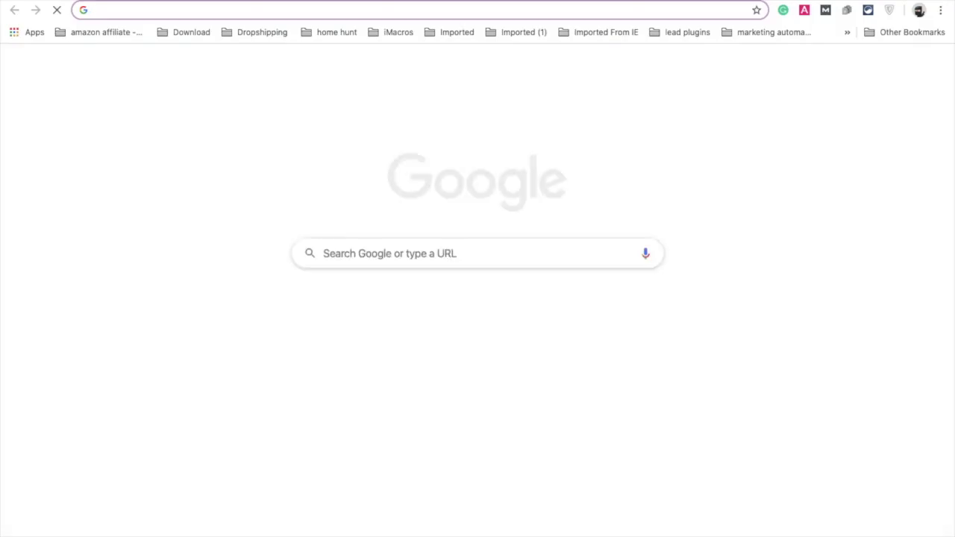
Search Google Images for 'paper gradient'.
{"action": "type", "text": "paper h"}
{"action": "key", "text": "BackSpace"}
{"action": "type", "text": "gradiaent"}
{"action": "key", "text": "Return"}
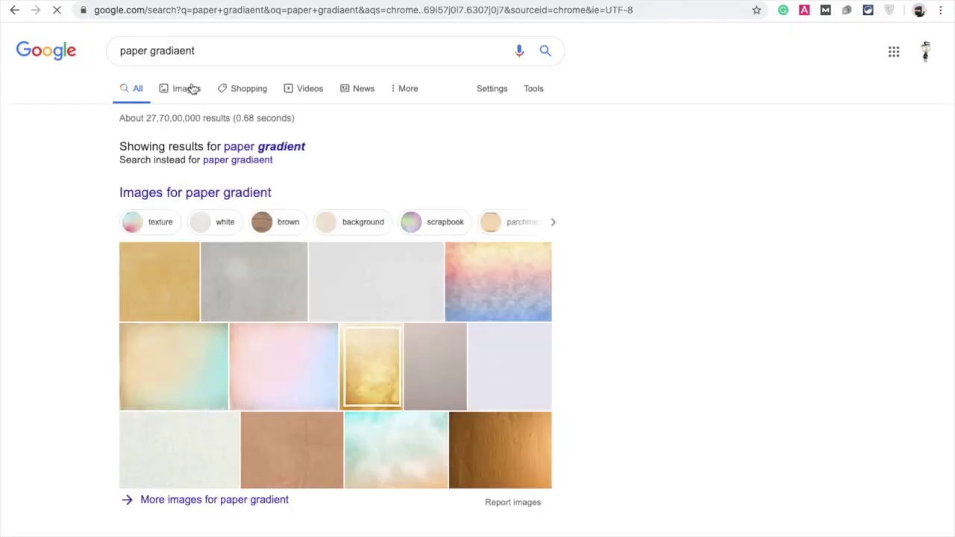
{"action": "left_click", "coordinate": [187, 89]}
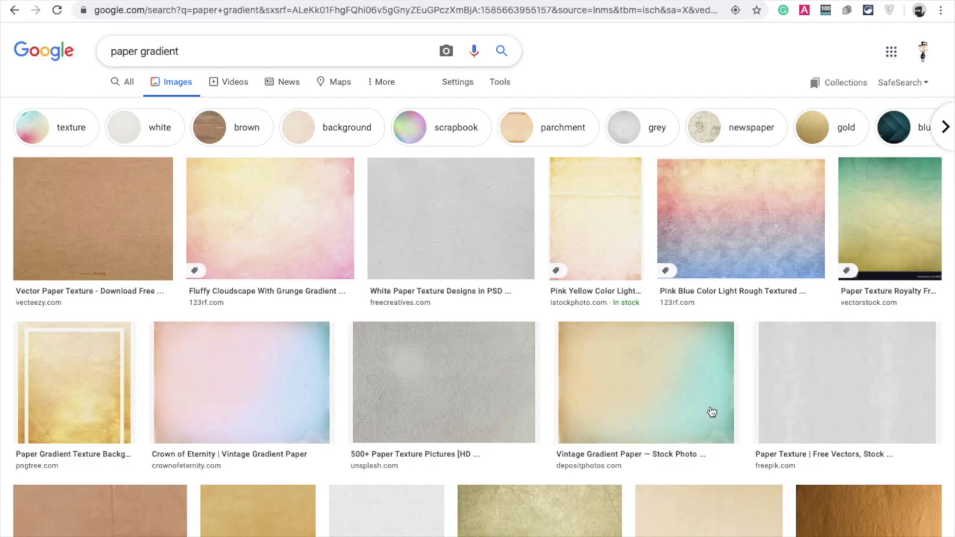
Preview the Freepik paper texture, then refine the search to 'crush paper gradient'.
{"action": "left_click", "coordinate": [806, 382]}
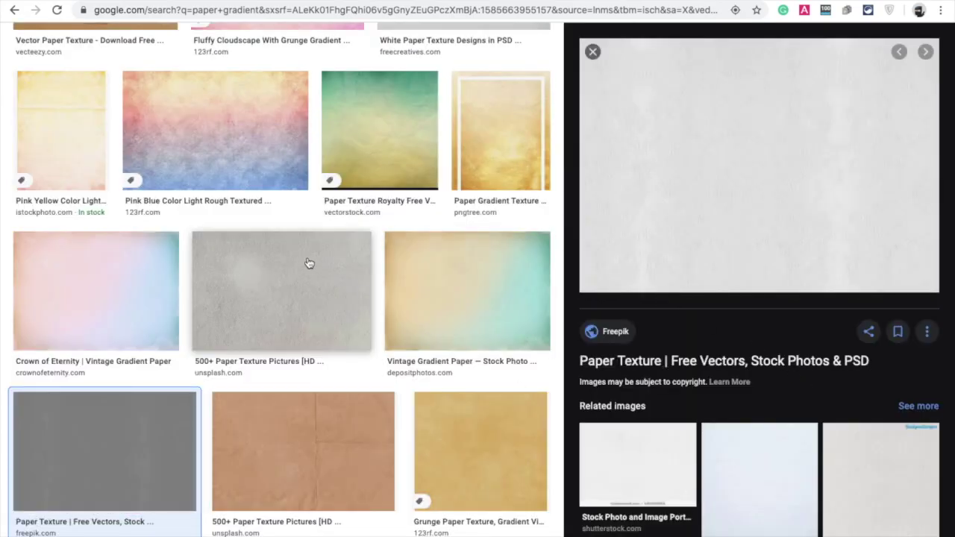
{"action": "scroll", "coordinate": [309, 262], "scroll_direction": "down", "scroll_amount": 3}
{"action": "scroll", "coordinate": [309, 262], "scroll_direction": "up", "scroll_amount": 6}
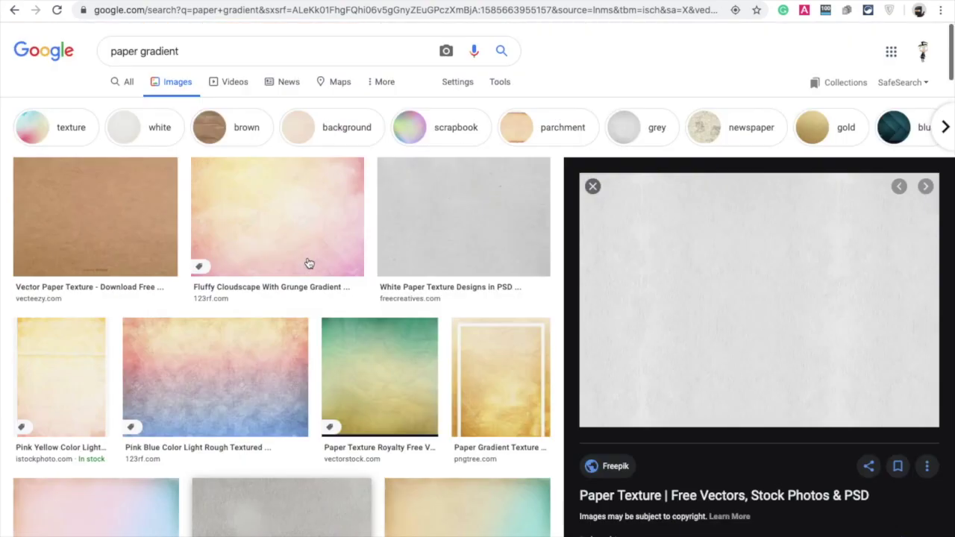
{"action": "left_click", "coordinate": [112, 50]}
{"action": "type", "text": "c"}
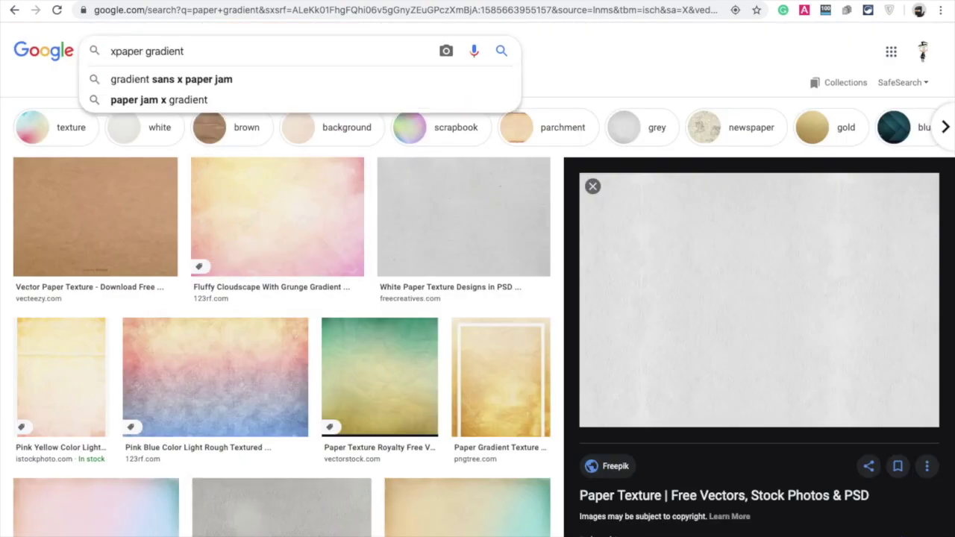
{"action": "type", "text": "rush"}
{"action": "key", "text": "Return"}
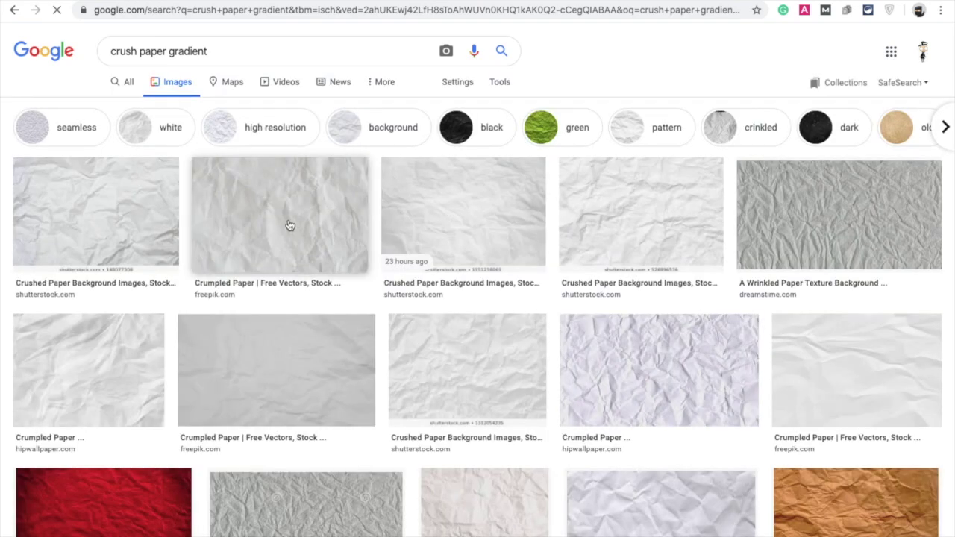
Compare crumpled paper previews and settle on the Freepik Crumpled Paper image.
{"action": "left_click", "coordinate": [290, 225]}
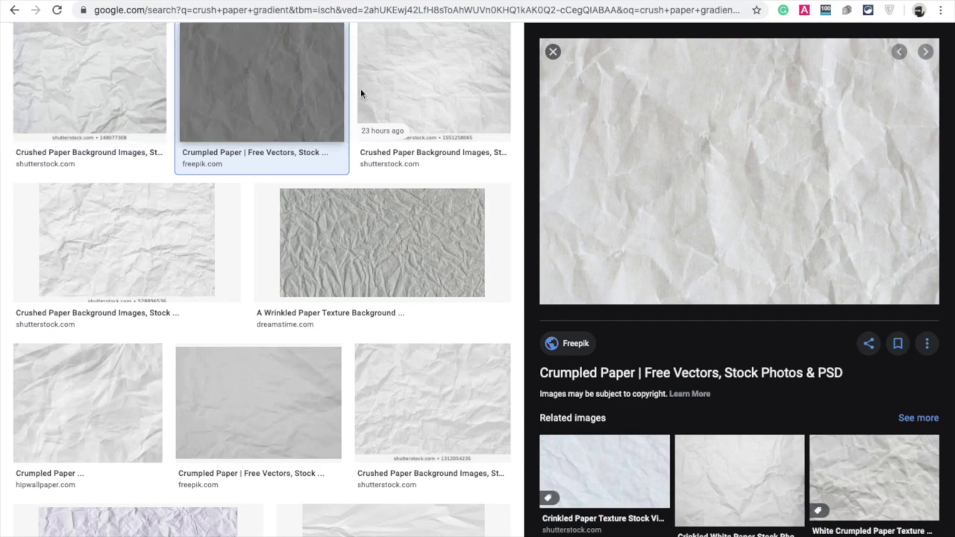
{"action": "left_click", "coordinate": [166, 228]}
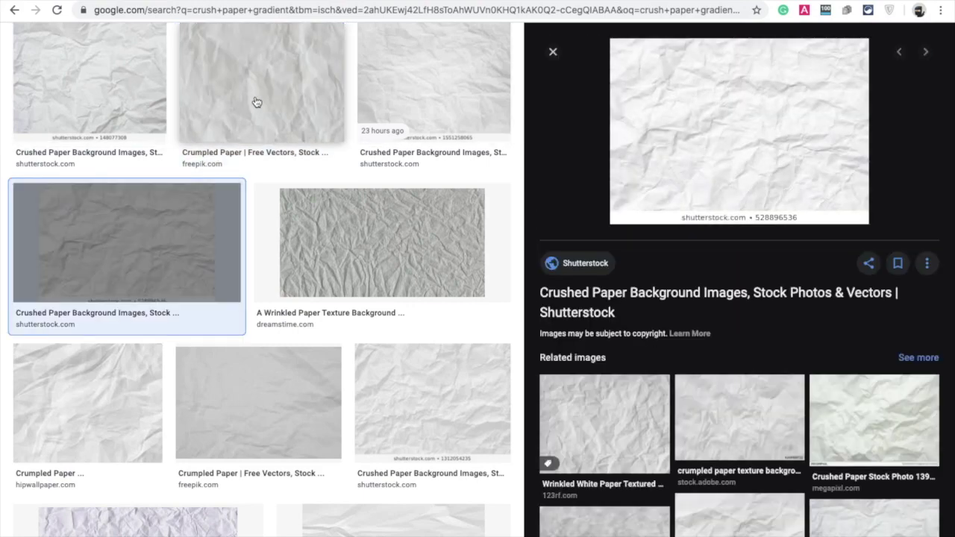
{"action": "left_click", "coordinate": [261, 97]}
{"action": "left_click", "coordinate": [437, 84]}
{"action": "left_click", "coordinate": [301, 91]}
{"action": "key", "text": "ctrl+Left"}
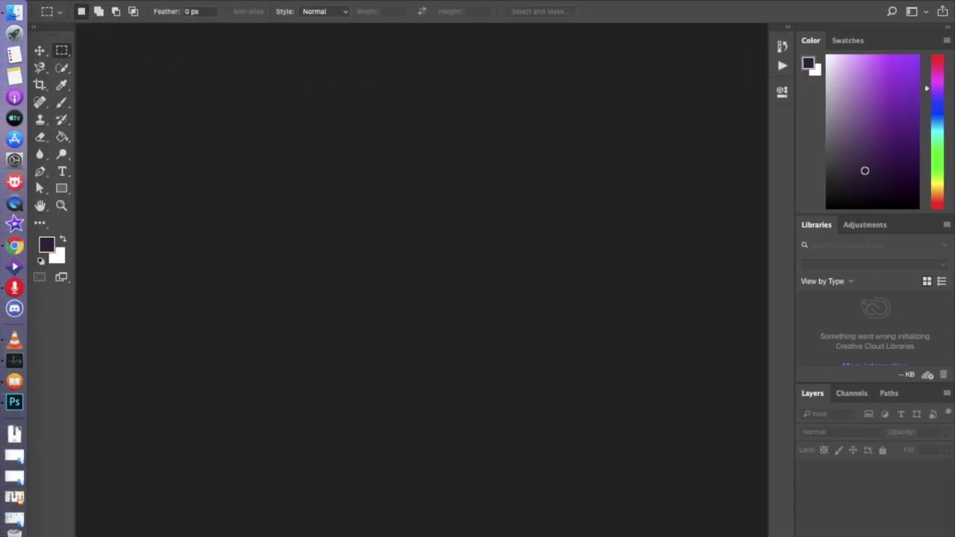
Create a new 800 x 800 px document with Artboards enabled (Untitled-1).
{"action": "left_click", "coordinate": [123, 0]}
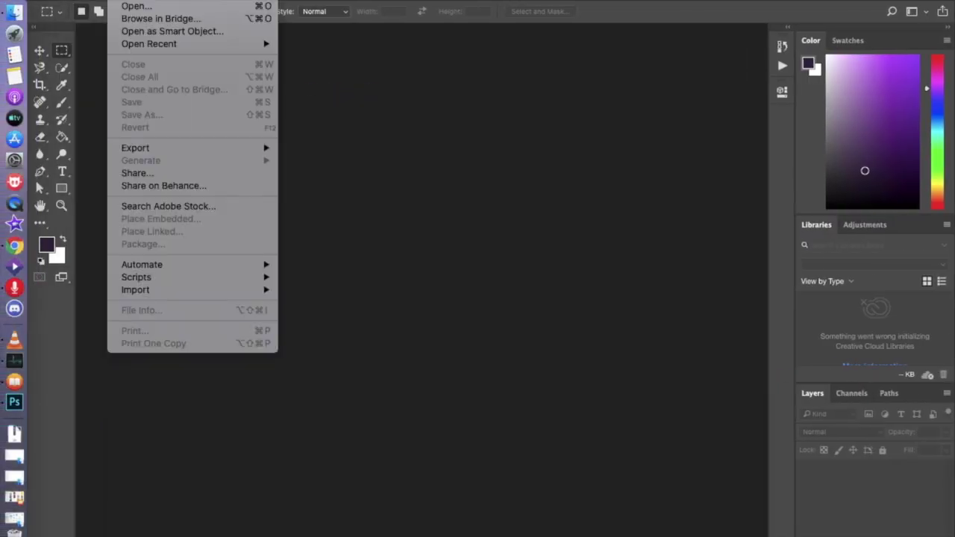
{"action": "key", "text": "Escape"}
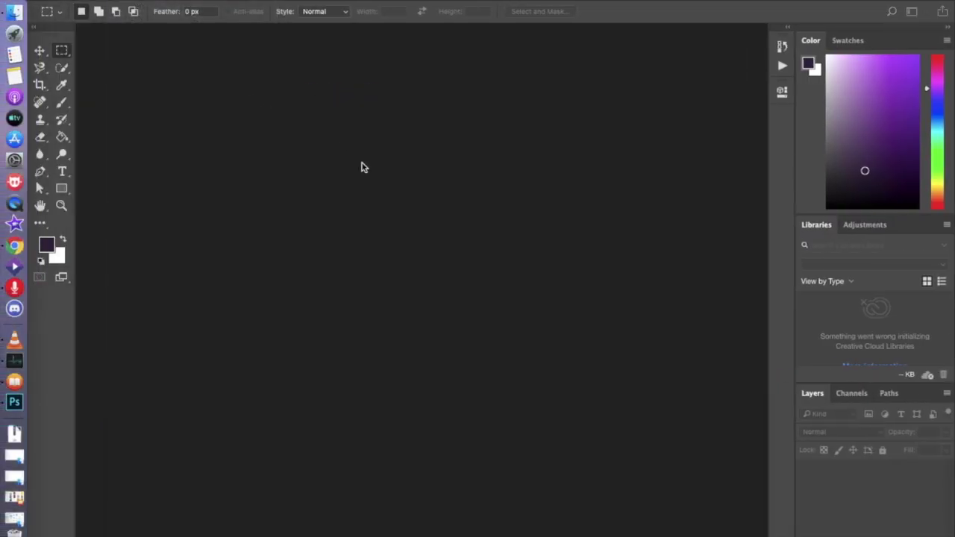
{"action": "key", "text": "super+n"}
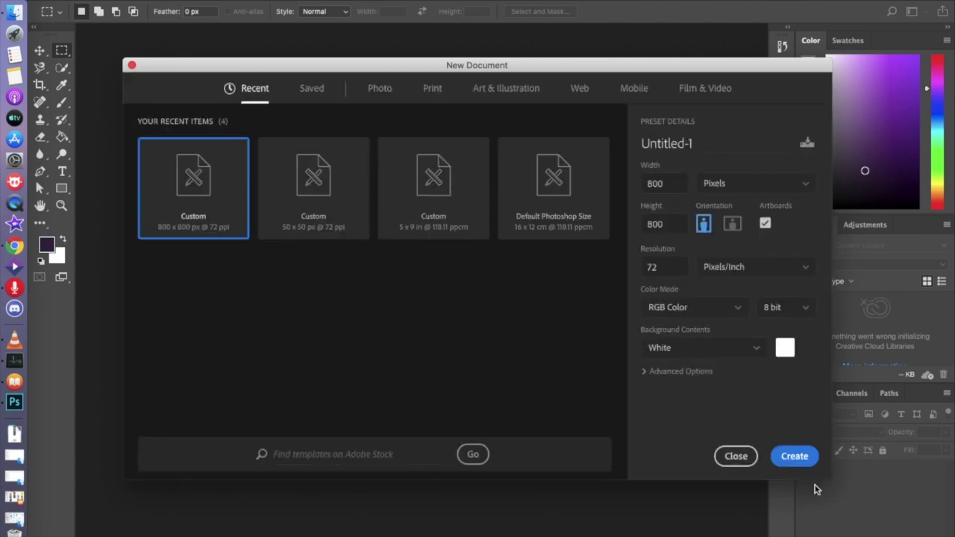
{"action": "left_click", "coordinate": [797, 457]}
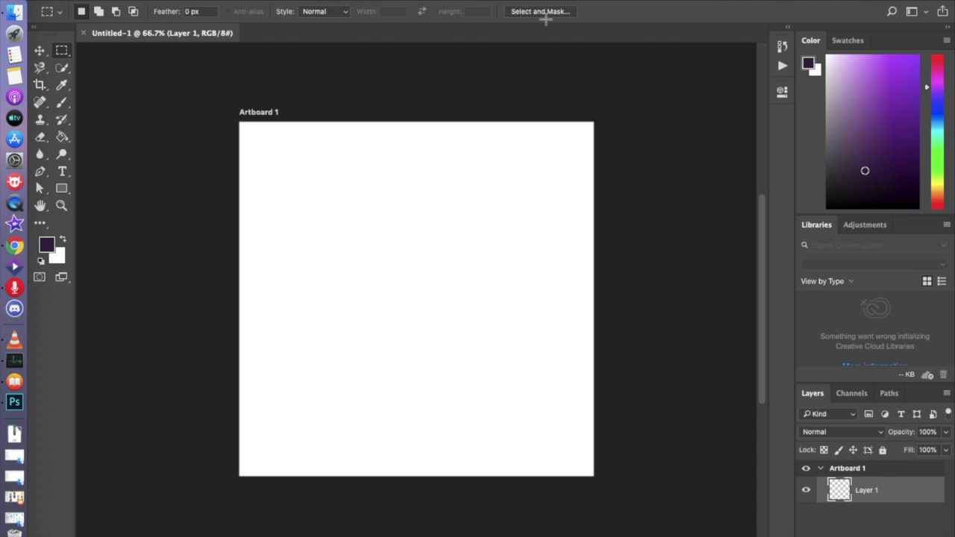
{"action": "key", "text": "ctrl+Right"}
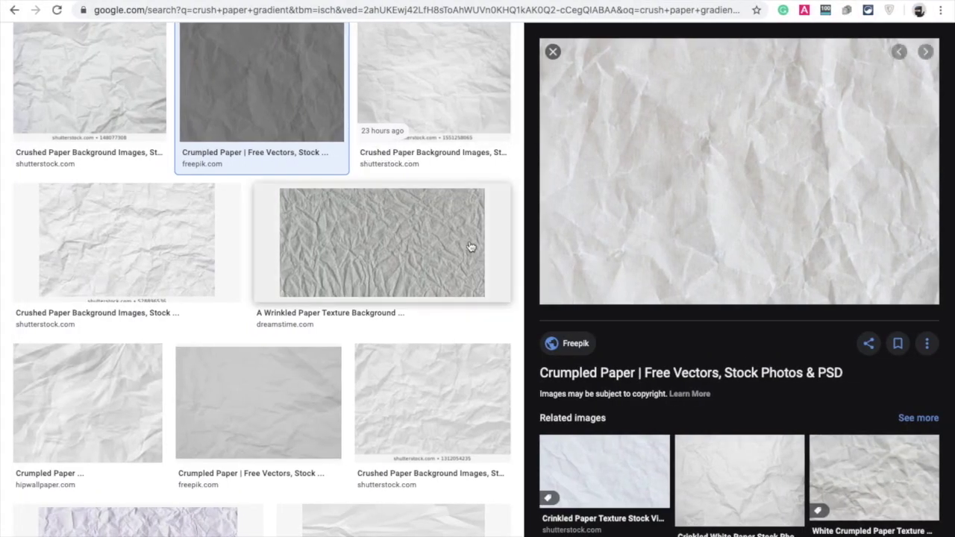
Open the Freepik crumpled paper image full-size and save it as a JPEG to the Desktop.
{"action": "right_click", "coordinate": [615, 212]}
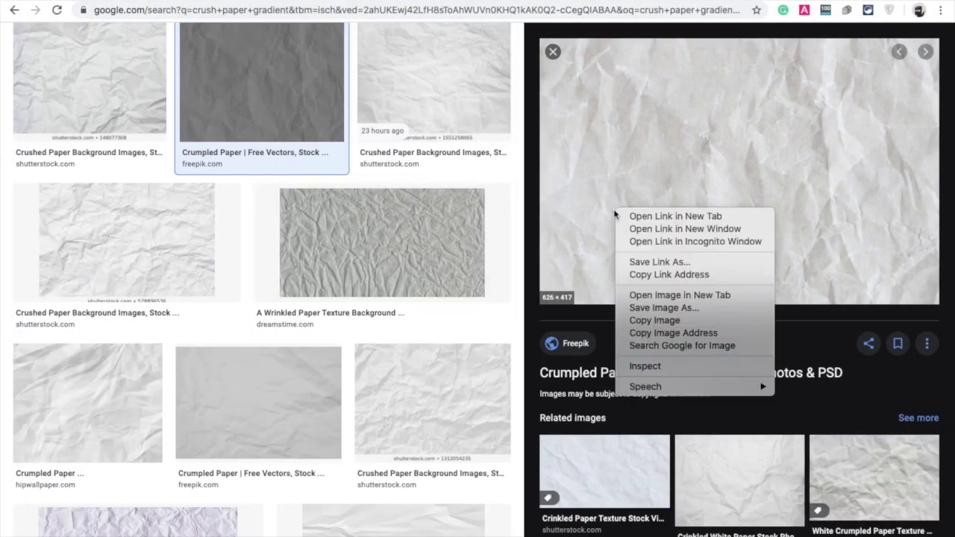
{"action": "left_click", "coordinate": [678, 296]}
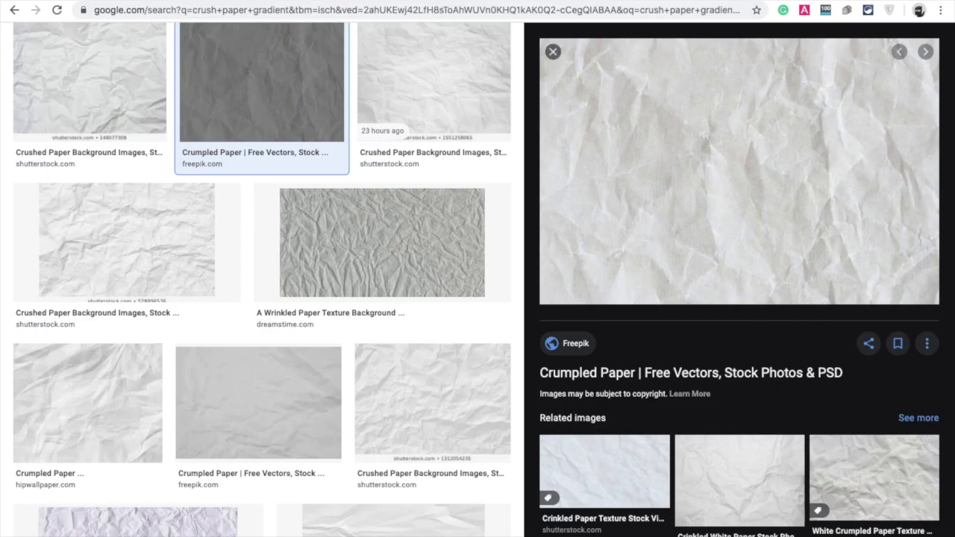
{"action": "key", "text": "ctrl+Tab"}
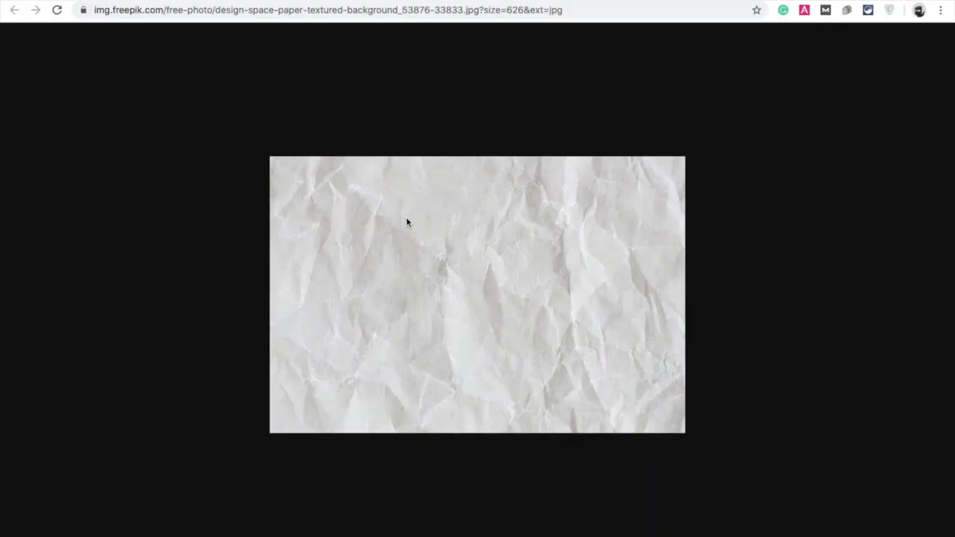
{"action": "right_click", "coordinate": [407, 219]}
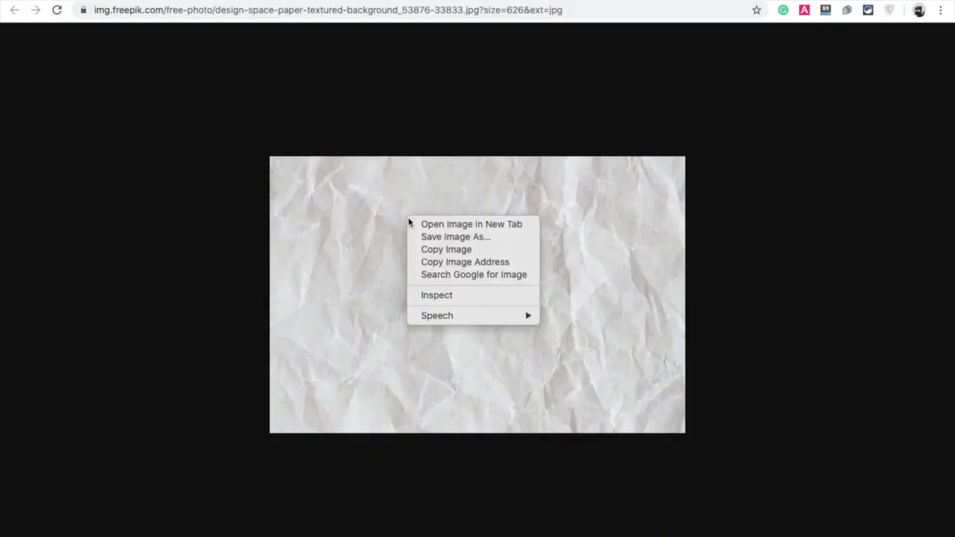
{"action": "left_click", "coordinate": [441, 237]}
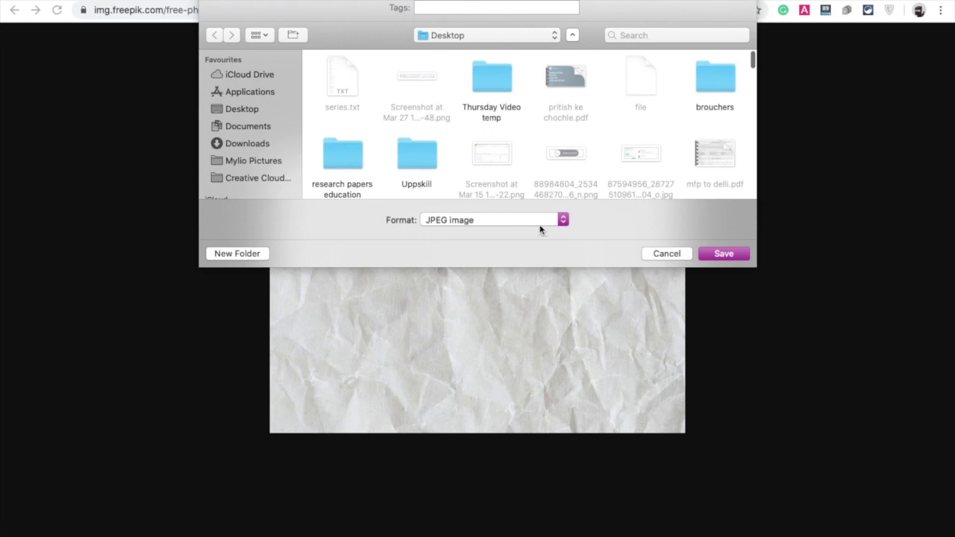
{"action": "left_click", "coordinate": [724, 254]}
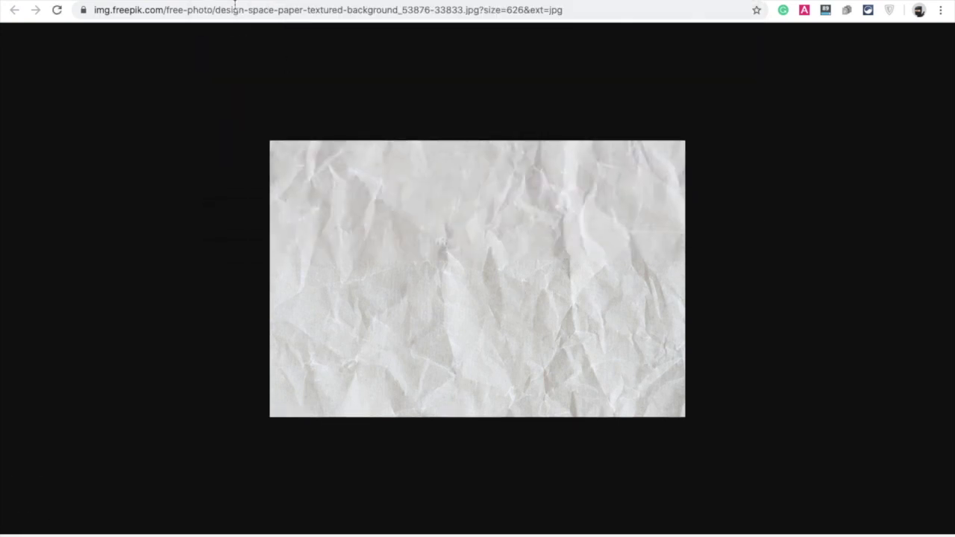
Return to the Envato Tuts+ tutorial and scroll back up to its background steps.
{"action": "key", "text": "super+w"}
{"action": "scroll", "coordinate": [317, 224], "scroll_direction": "up", "scroll_amount": 2}
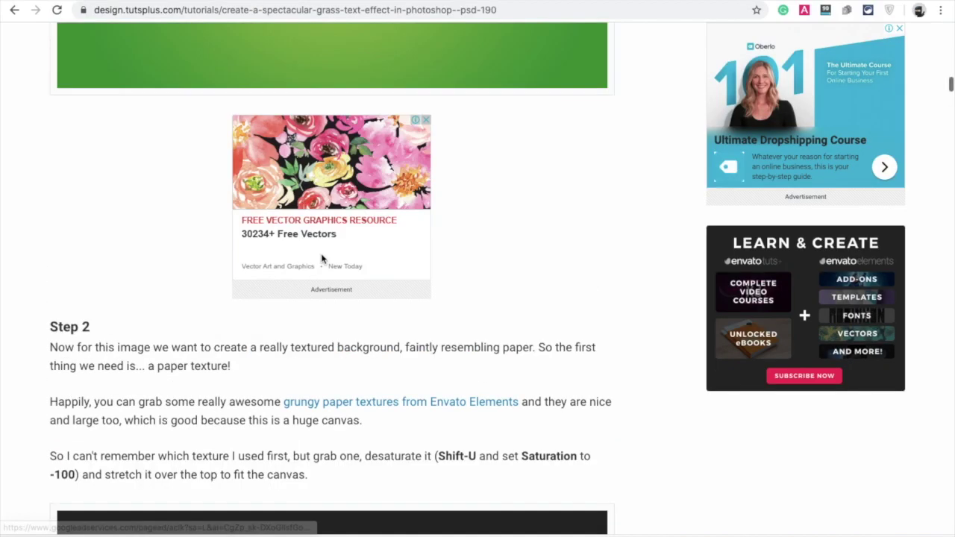
{"action": "scroll", "coordinate": [321, 259], "scroll_direction": "up", "scroll_amount": 6}
{"action": "scroll", "coordinate": [109, 131], "scroll_direction": "up", "scroll_amount": 1}
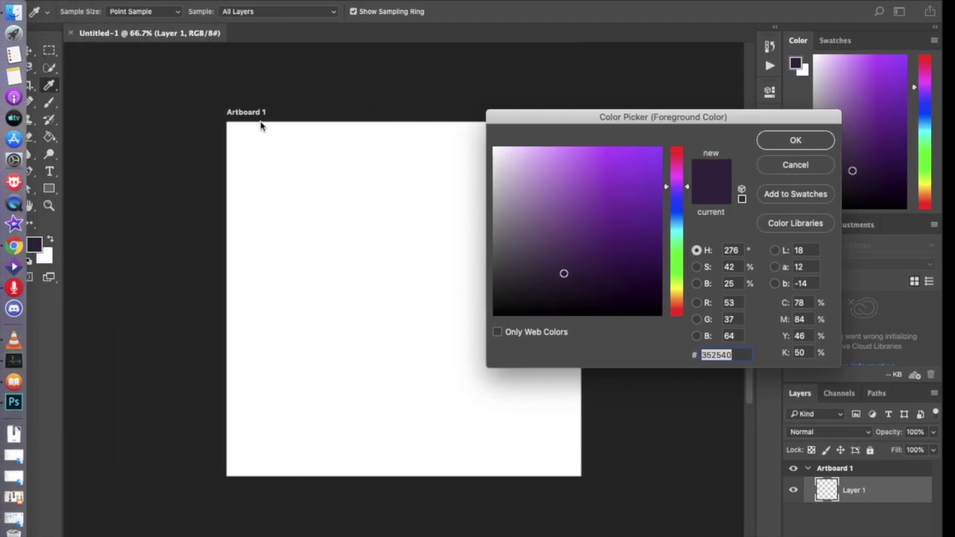
Dismiss the Color Picker, select the Gradient Tool and bring up the Gradient Editor.
{"action": "left_click", "coordinate": [782, 169]}
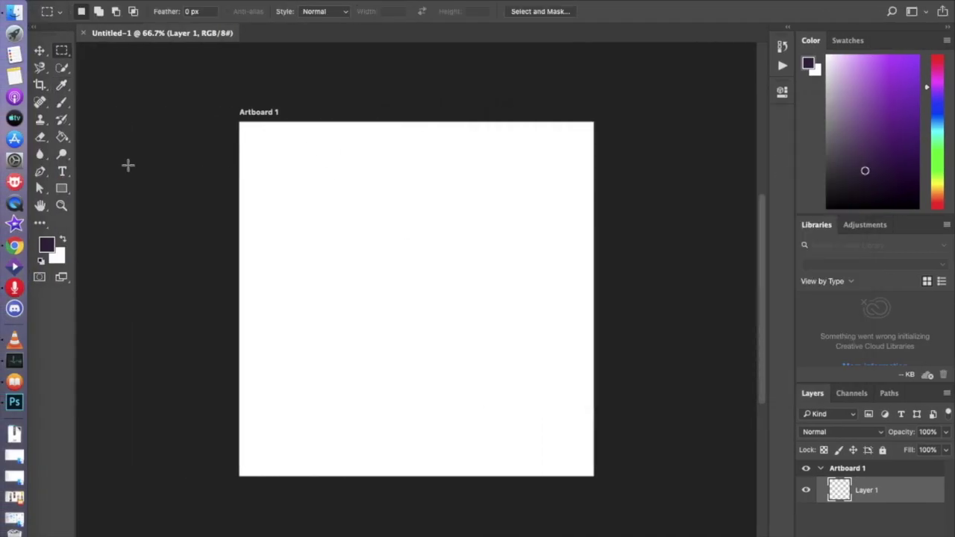
{"action": "left_click", "coordinate": [63, 191]}
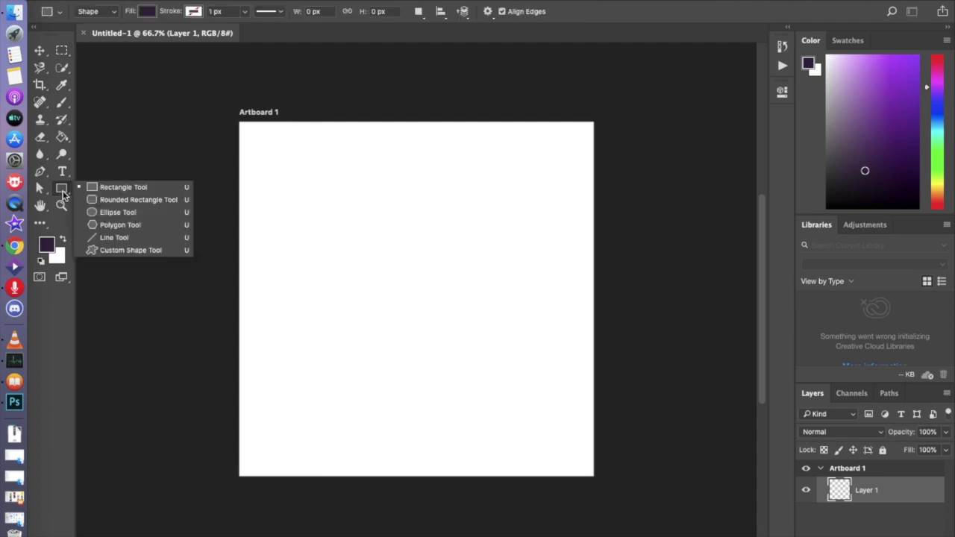
{"action": "left_click", "coordinate": [62, 142]}
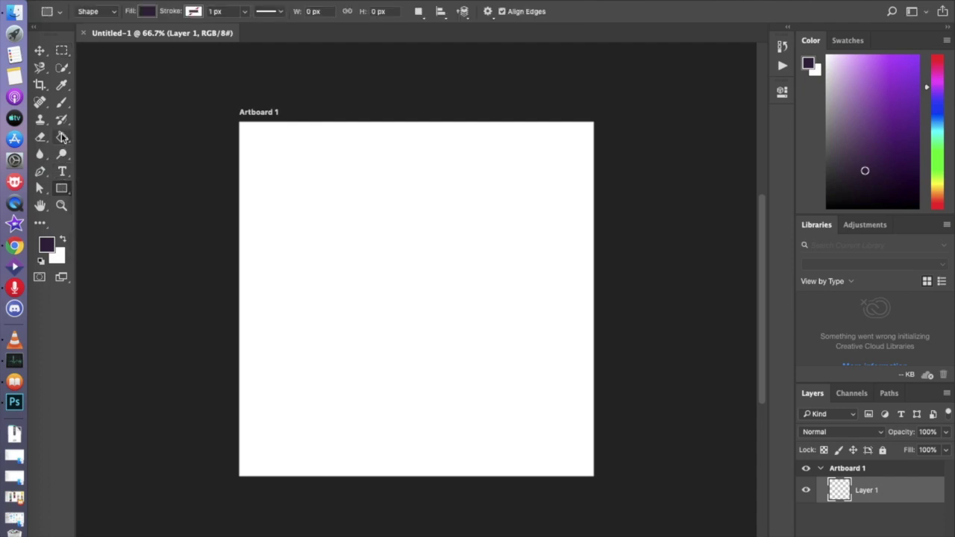
{"action": "left_click", "coordinate": [104, 136]}
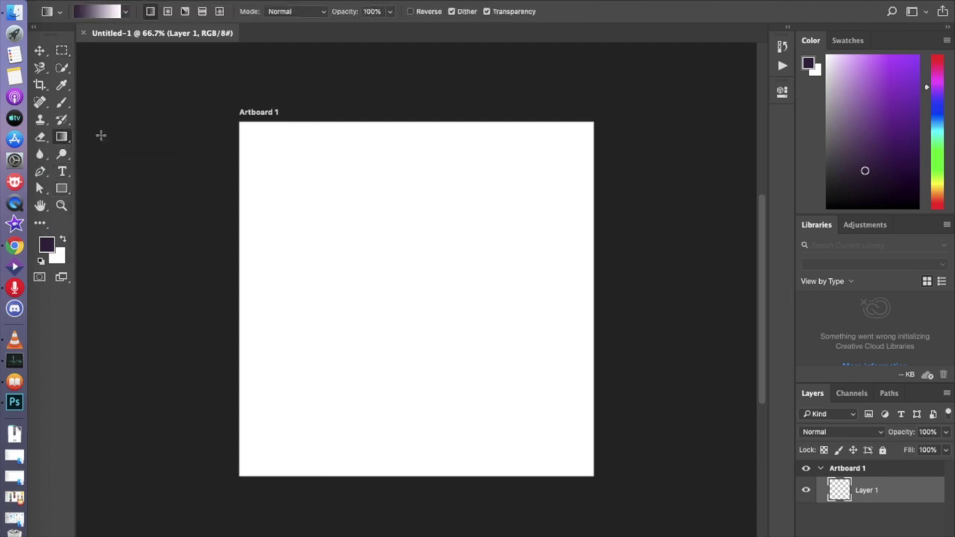
{"action": "left_click", "coordinate": [116, 20]}
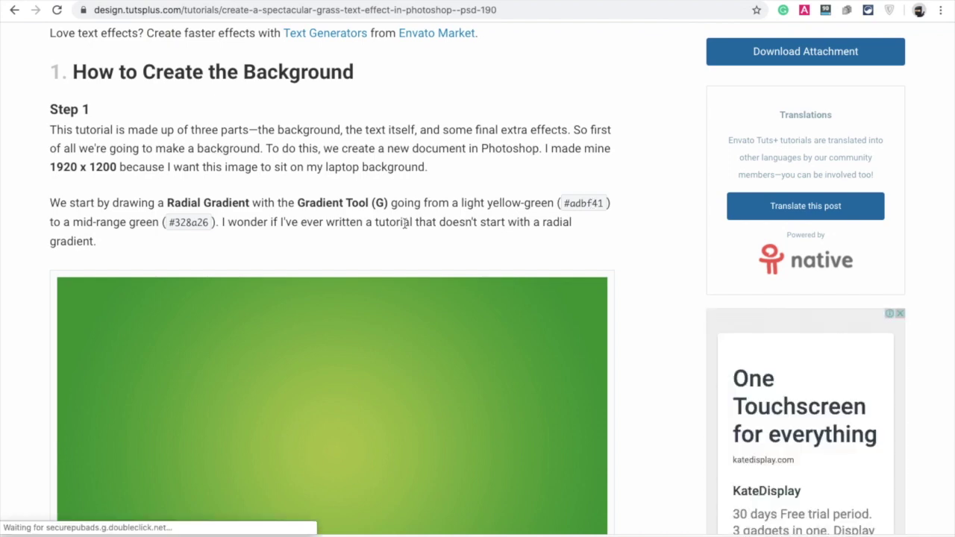
{"action": "key", "text": "ctrl+Left"}
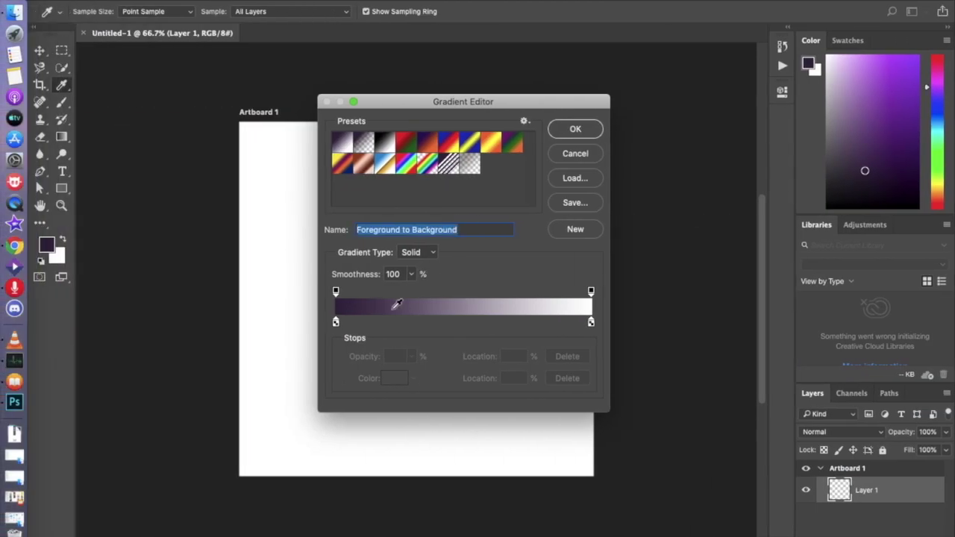
Check the dark purple 352540 and white stops, accept, and drag the gradient across the artboard.
{"action": "double_click", "coordinate": [336, 323]}
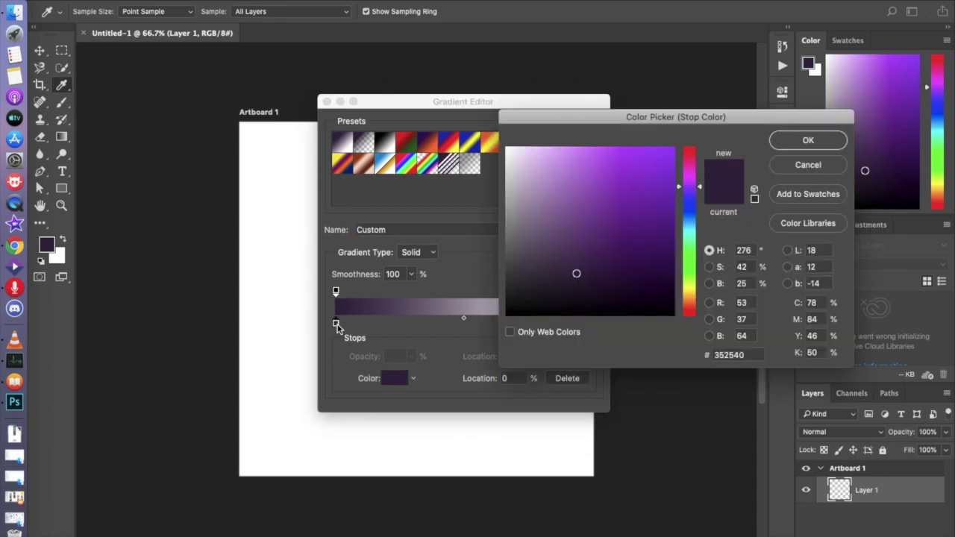
{"action": "left_click", "coordinate": [825, 145]}
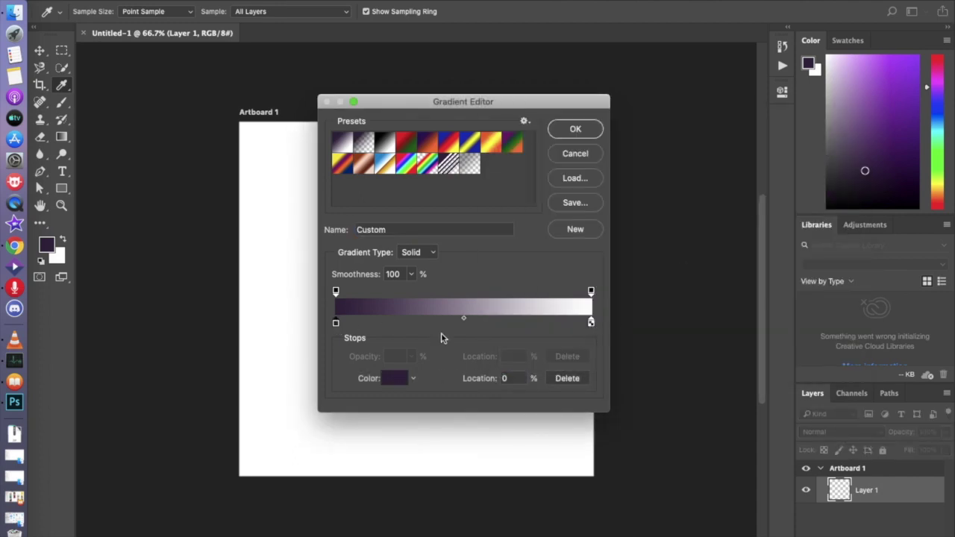
{"action": "left_click", "coordinate": [592, 322]}
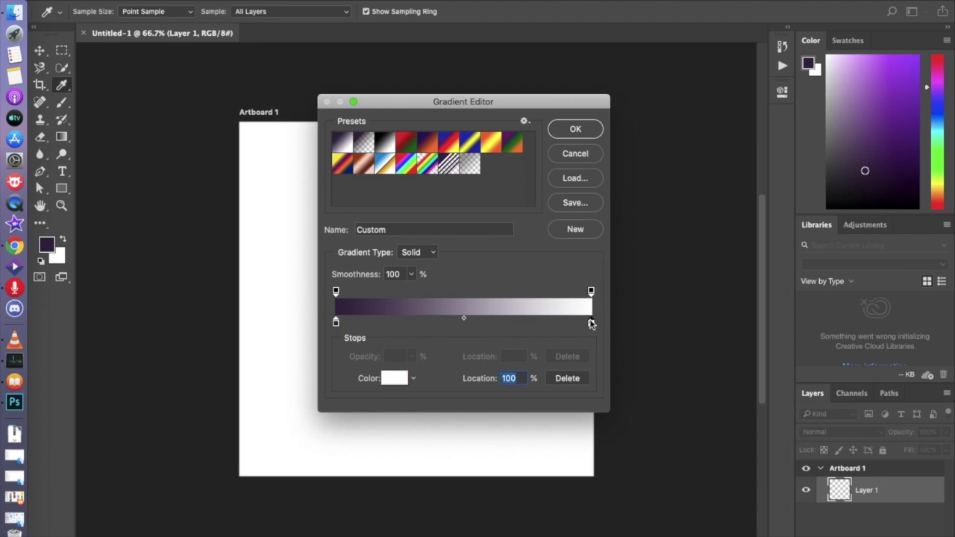
{"action": "left_click", "coordinate": [395, 379]}
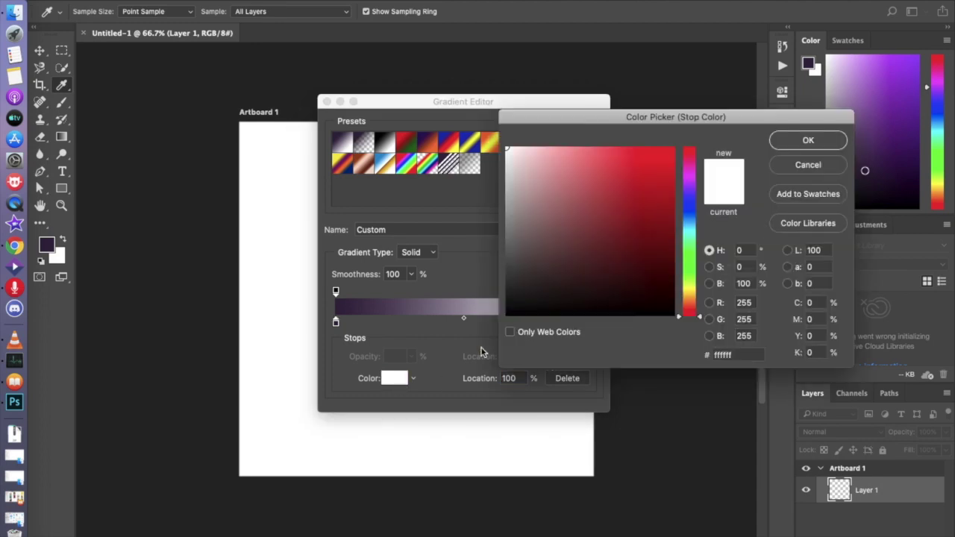
{"action": "double_click", "coordinate": [724, 355]}
{"action": "left_click", "coordinate": [817, 165]}
{"action": "left_click", "coordinate": [581, 131]}
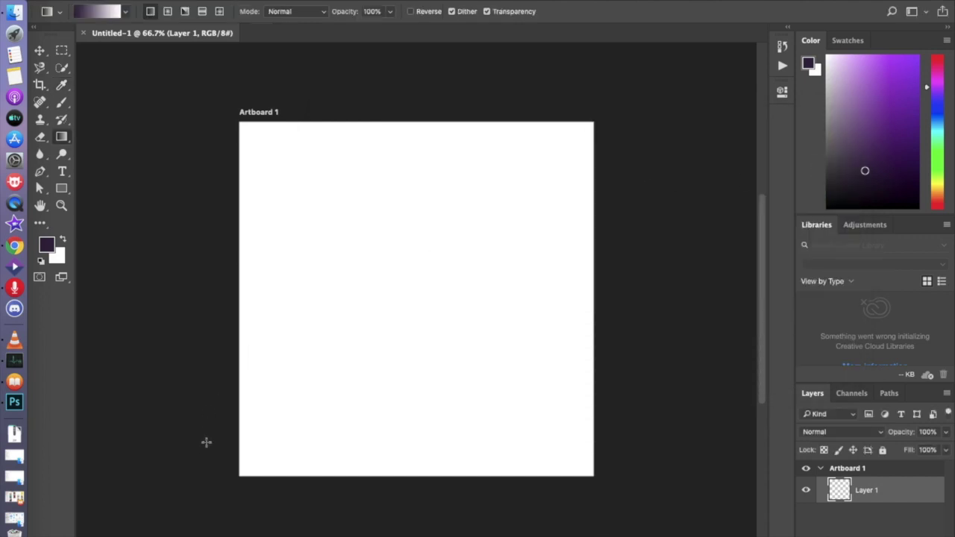
{"action": "left_click_drag", "start_coordinate": [285, 419], "coordinate": [438, 263]}
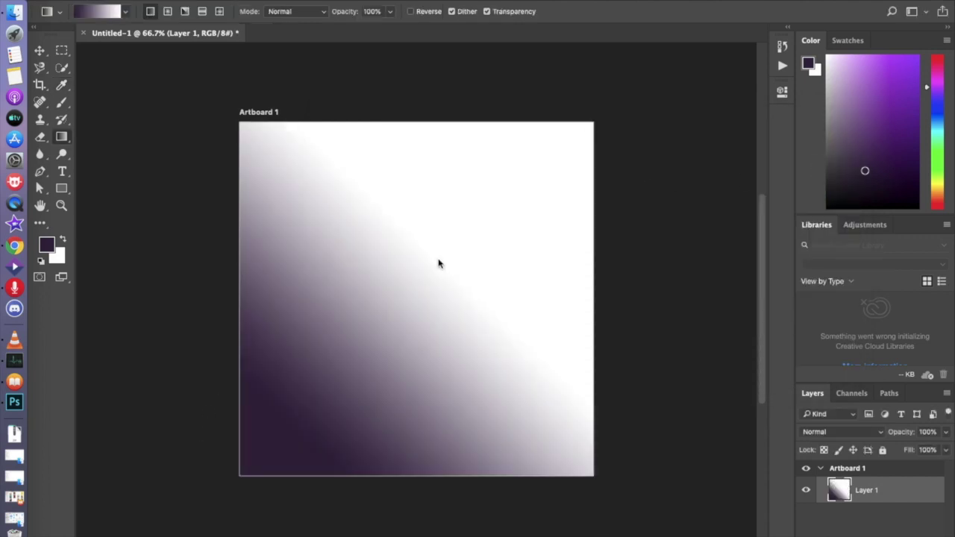
Redraw the gradient diagonally from dark purple at upper left to white at lower right.
{"action": "mouse_move", "coordinate": [372, 332]}
{"action": "left_mouse_down"}
{"action": "mouse_move", "coordinate": [527, 176]}
{"action": "mouse_move", "coordinate": [359, 360]}
{"action": "left_mouse_up"}
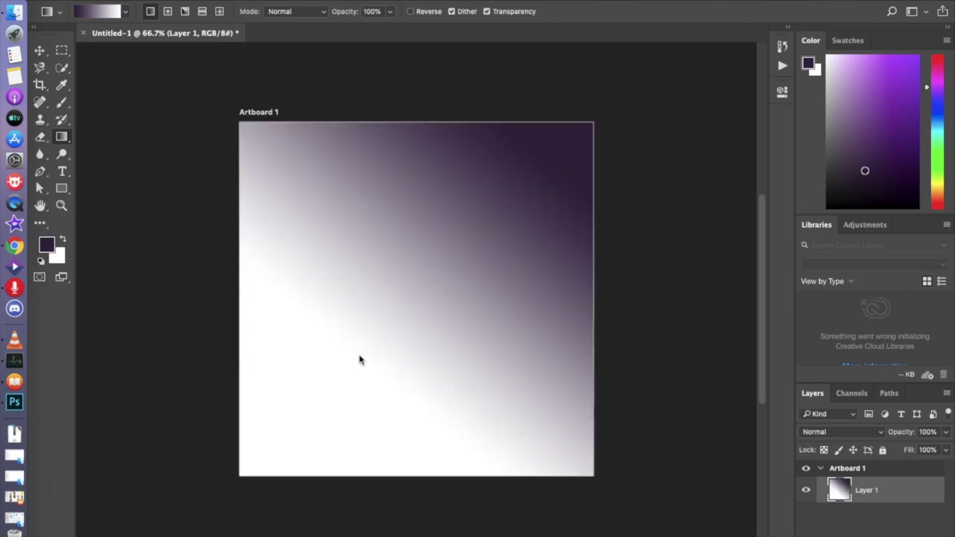
{"action": "left_click_drag", "start_coordinate": [338, 256], "coordinate": [443, 358]}
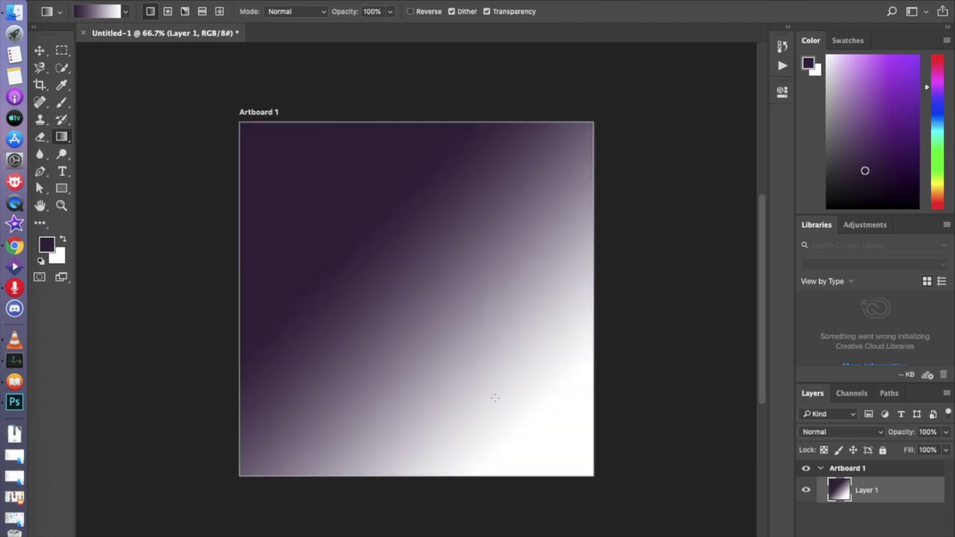
{"action": "left_click_drag", "start_coordinate": [446, 340], "coordinate": [484, 369]}
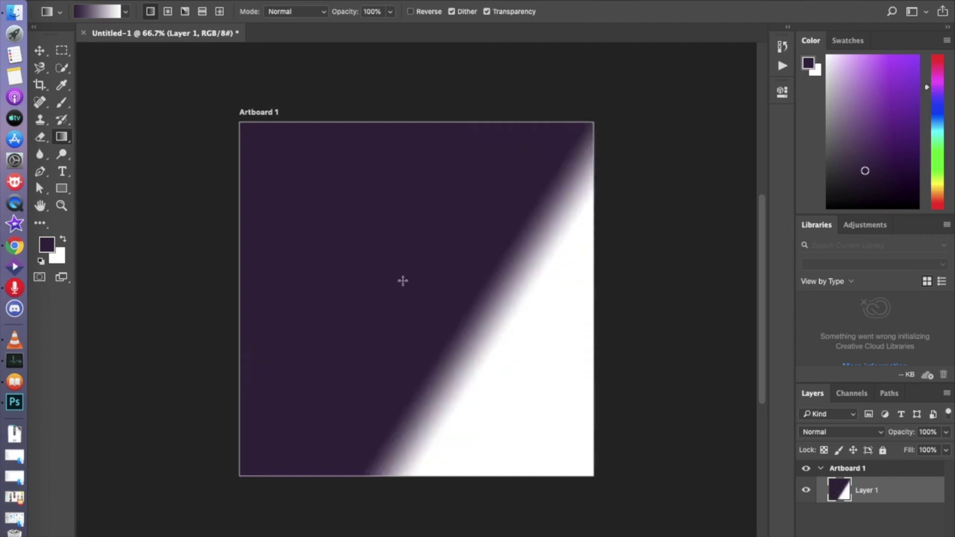
{"action": "left_click_drag", "start_coordinate": [291, 170], "coordinate": [542, 441]}
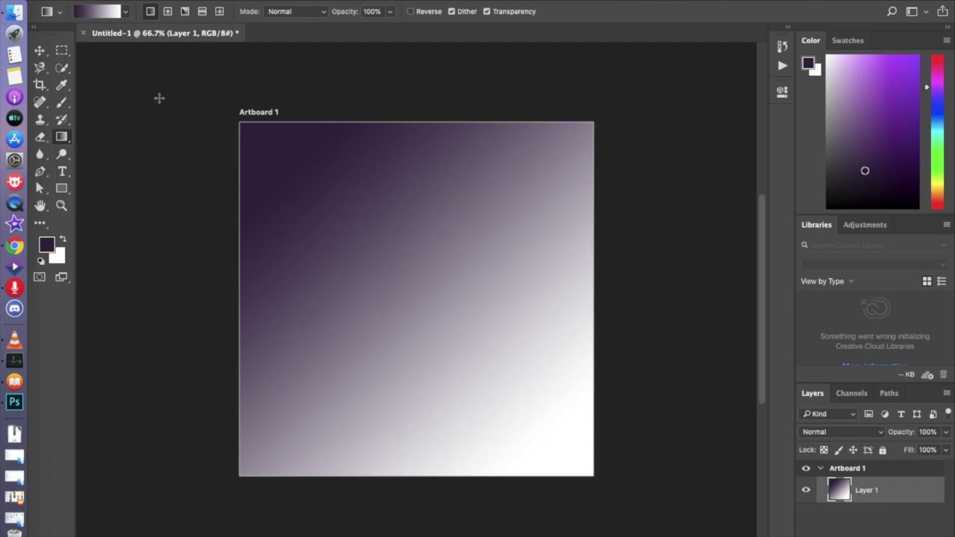
{"action": "left_click", "coordinate": [14, 12]}
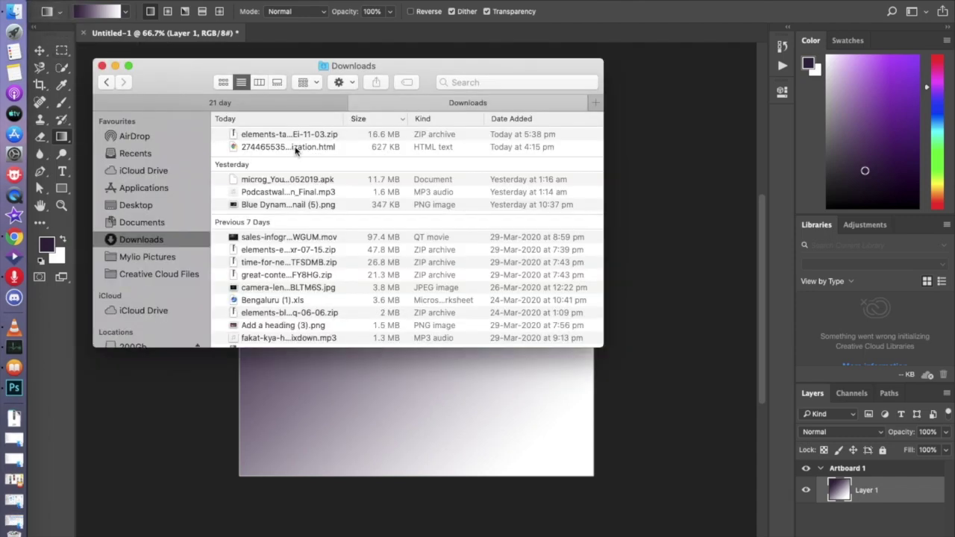
Reveal the downloaded crumpled-paper JPEG in Finder.
{"action": "scroll", "coordinate": [333, 197], "scroll_direction": "up", "scroll_amount": 1}
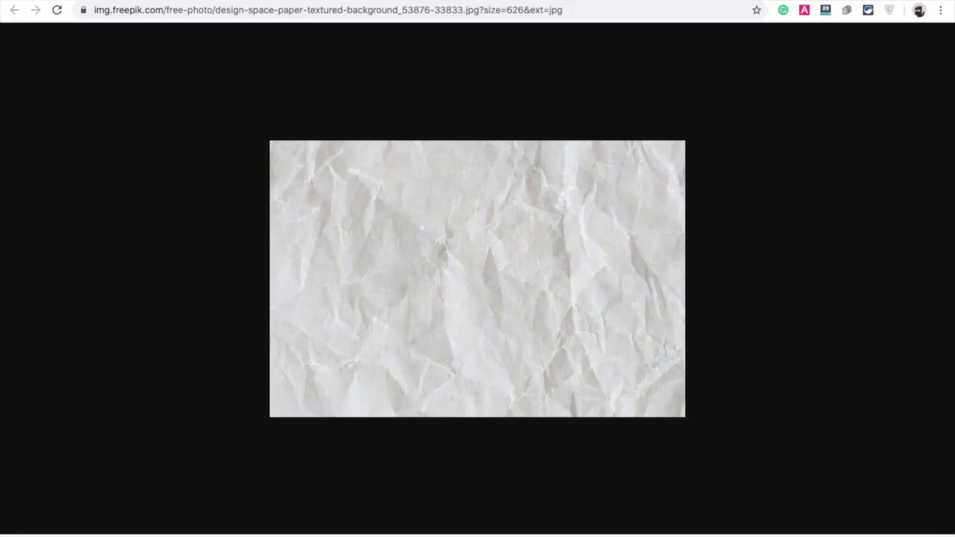
{"action": "right_click", "coordinate": [381, 276]}
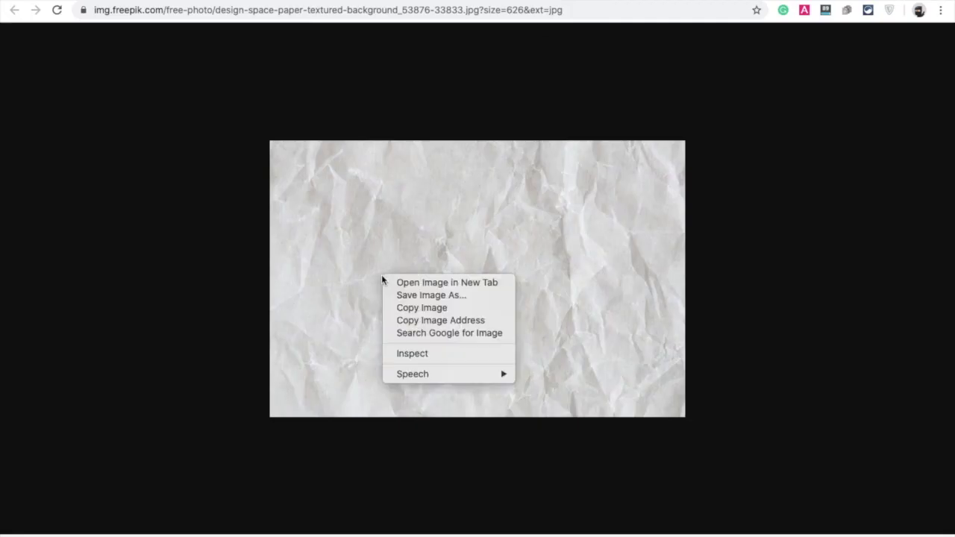
{"action": "left_click", "coordinate": [328, 299]}
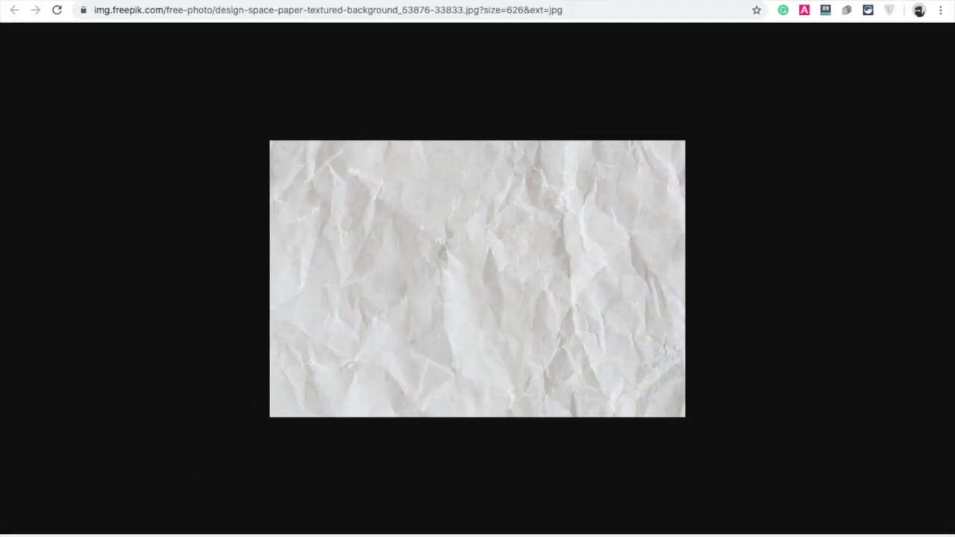
{"action": "right_click", "coordinate": [149, 533]}
{"action": "left_click", "coordinate": [184, 530]}
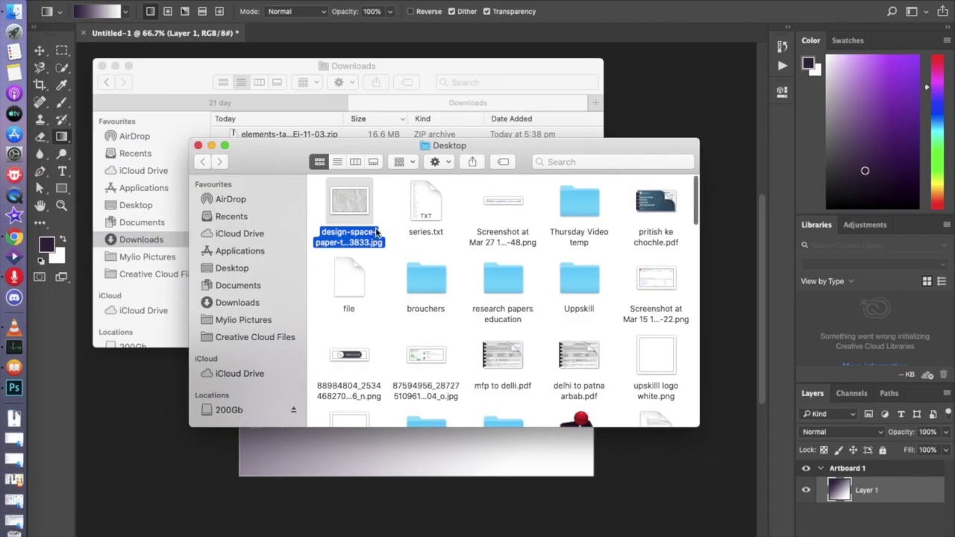
Drag the design-space-paper JPEG onto the artboard and move it to the top-left corner.
{"action": "left_click", "coordinate": [368, 55]}
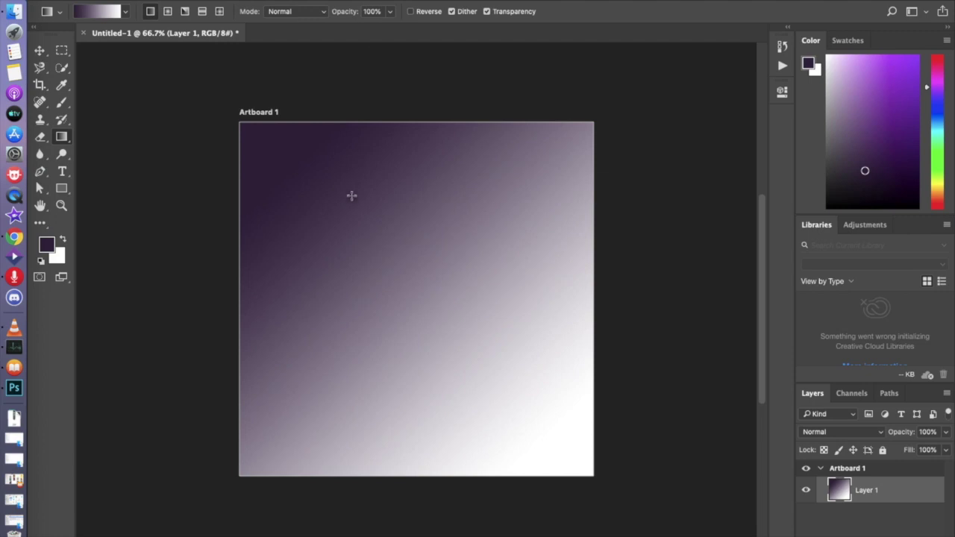
{"action": "left_click", "coordinate": [15, 10]}
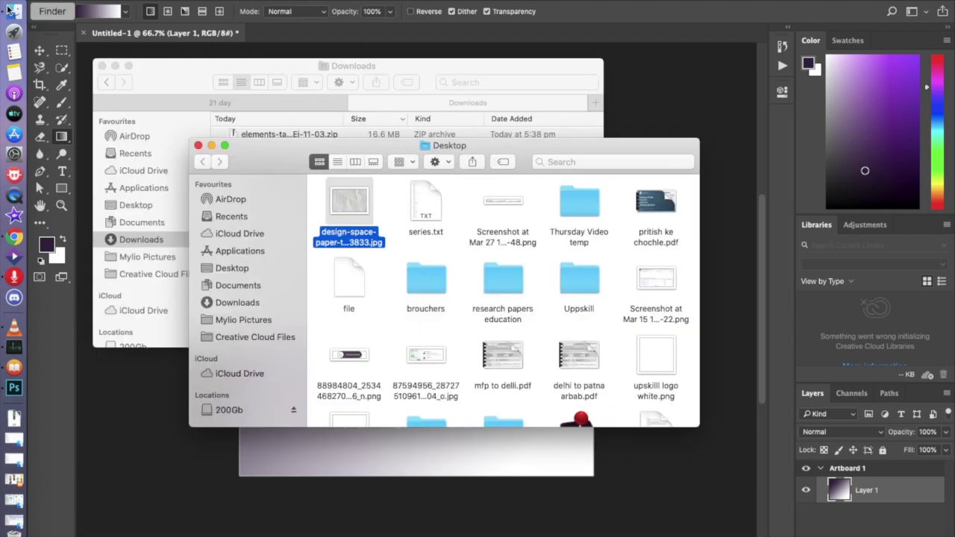
{"action": "left_click_drag", "start_coordinate": [359, 206], "coordinate": [397, 453]}
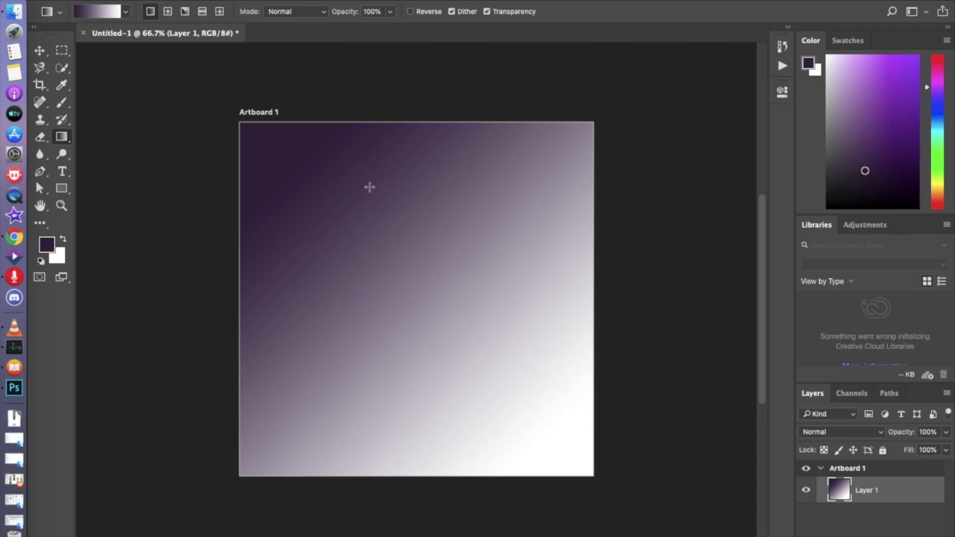
{"action": "left_click_drag", "start_coordinate": [399, 404], "coordinate": [375, 162]}
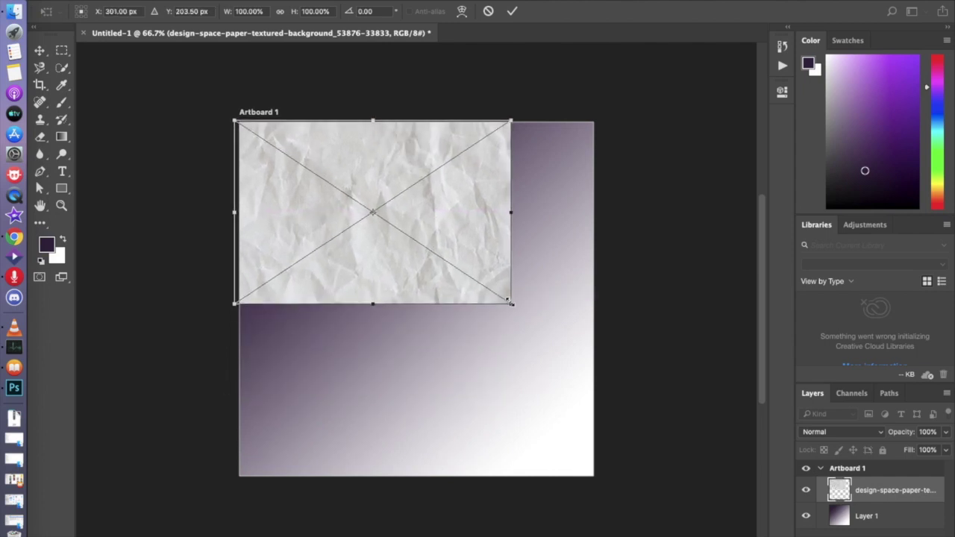
Scale the paper texture to fill the artboard, commit it, then scroll the tutorial to Step 3.
{"action": "left_click_drag", "start_coordinate": [510, 303], "coordinate": [664, 480]}
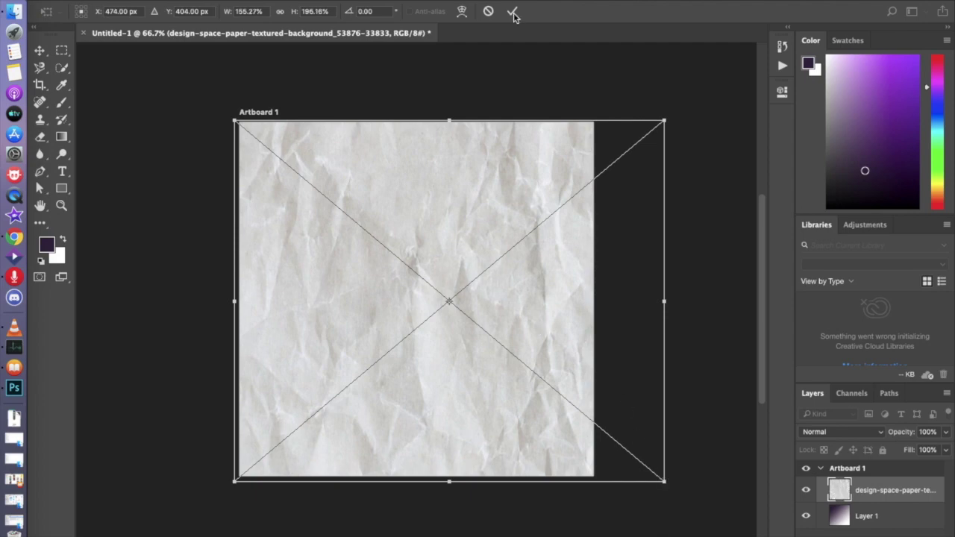
{"action": "key", "text": "Return"}
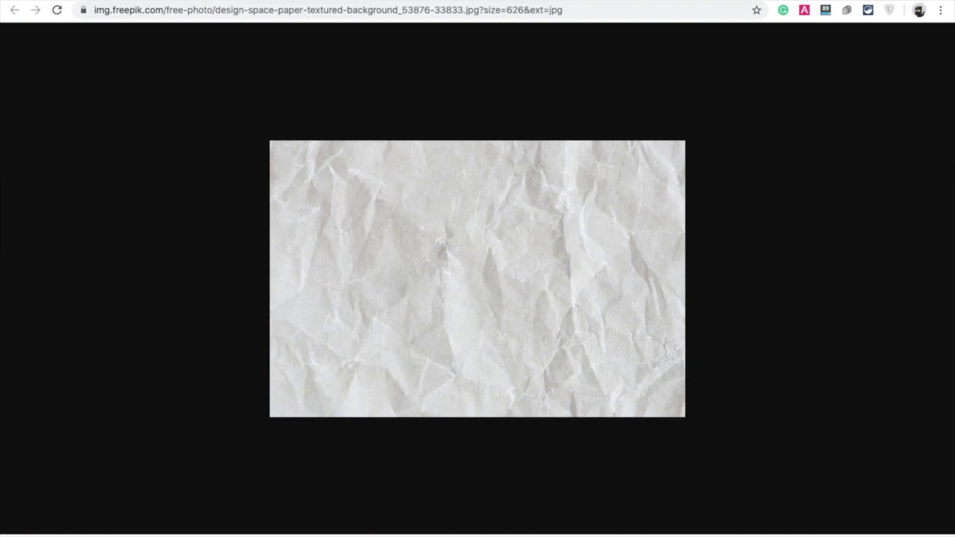
{"action": "scroll", "coordinate": [384, 224], "scroll_direction": "down", "scroll_amount": 3}
{"action": "scroll", "coordinate": [384, 225], "scroll_direction": "down", "scroll_amount": 5}
{"action": "scroll", "coordinate": [384, 224], "scroll_direction": "down", "scroll_amount": 3}
{"action": "scroll", "coordinate": [384, 223], "scroll_direction": "down", "scroll_amount": 2}
{"action": "scroll", "coordinate": [383, 219], "scroll_direction": "down", "scroll_amount": 2}
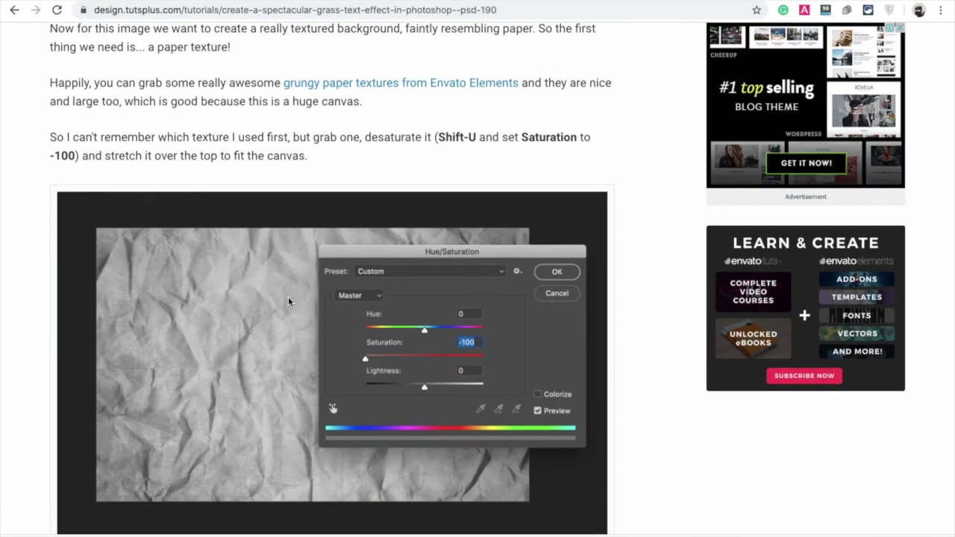
{"action": "scroll", "coordinate": [290, 333], "scroll_direction": "down", "scroll_amount": 2}
{"action": "scroll", "coordinate": [290, 334], "scroll_direction": "up", "scroll_amount": 3}
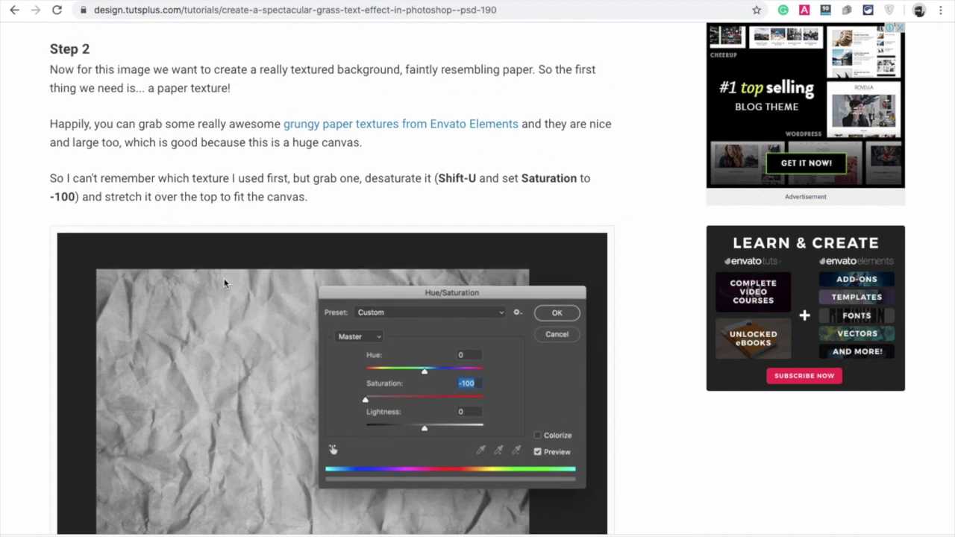
{"action": "scroll", "coordinate": [225, 283], "scroll_direction": "down", "scroll_amount": 4}
{"action": "scroll", "coordinate": [226, 283], "scroll_direction": "down", "scroll_amount": 1}
{"action": "scroll", "coordinate": [225, 283], "scroll_direction": "down", "scroll_amount": 2}
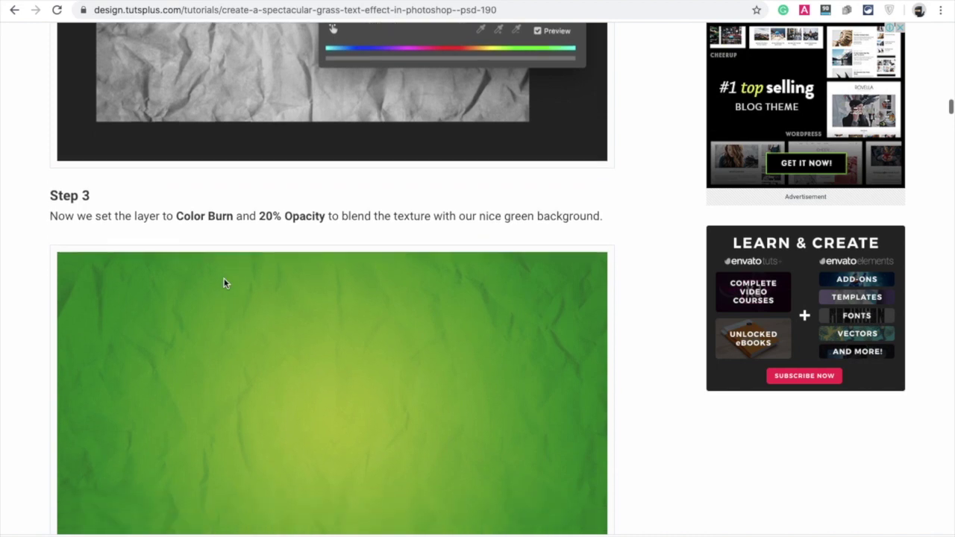
{"action": "scroll", "coordinate": [226, 283], "scroll_direction": "down", "scroll_amount": 1}
{"action": "left_click_drag", "start_coordinate": [177, 162], "coordinate": [217, 170]}
Set the paper texture layer's blend mode to Color Burn.
{"action": "key", "text": "super+Tab"}
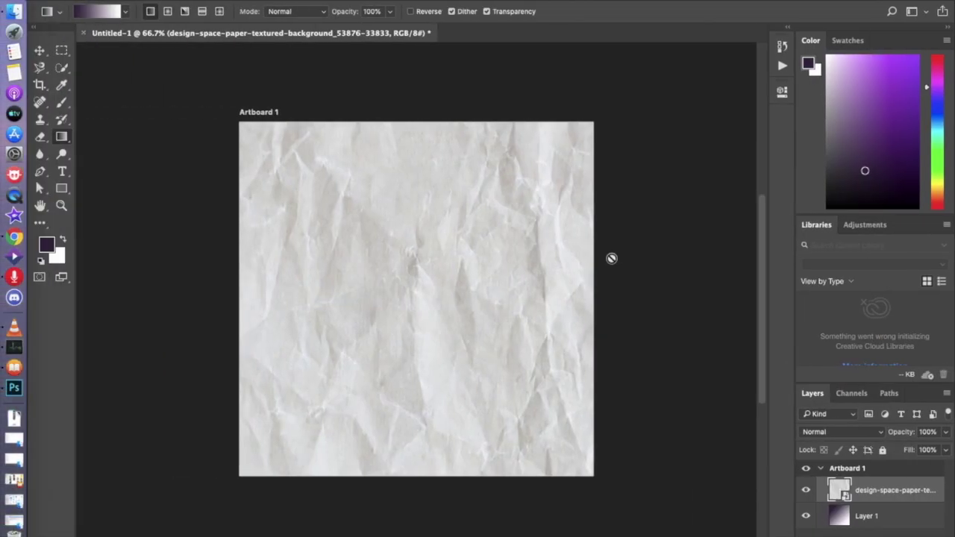
{"action": "left_click", "coordinate": [818, 433]}
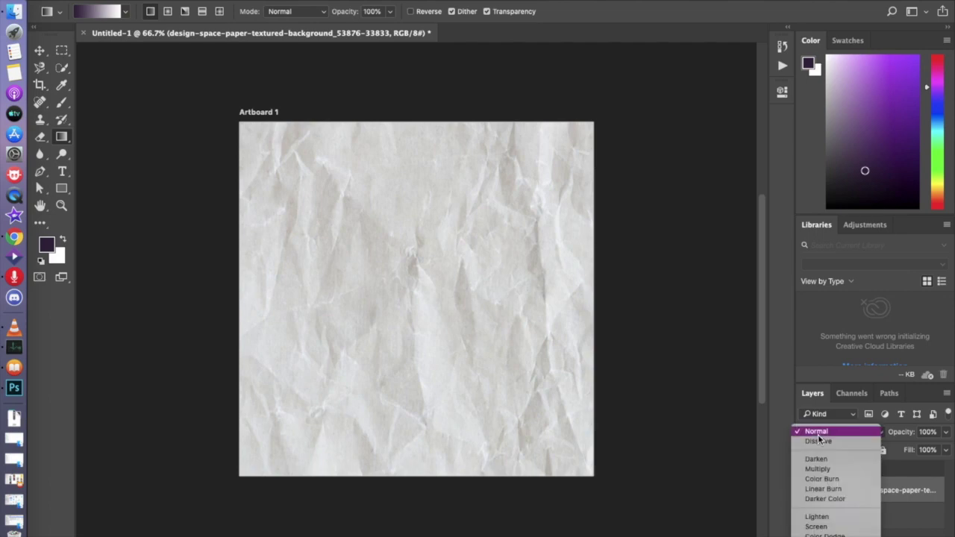
{"action": "left_click", "coordinate": [818, 430]}
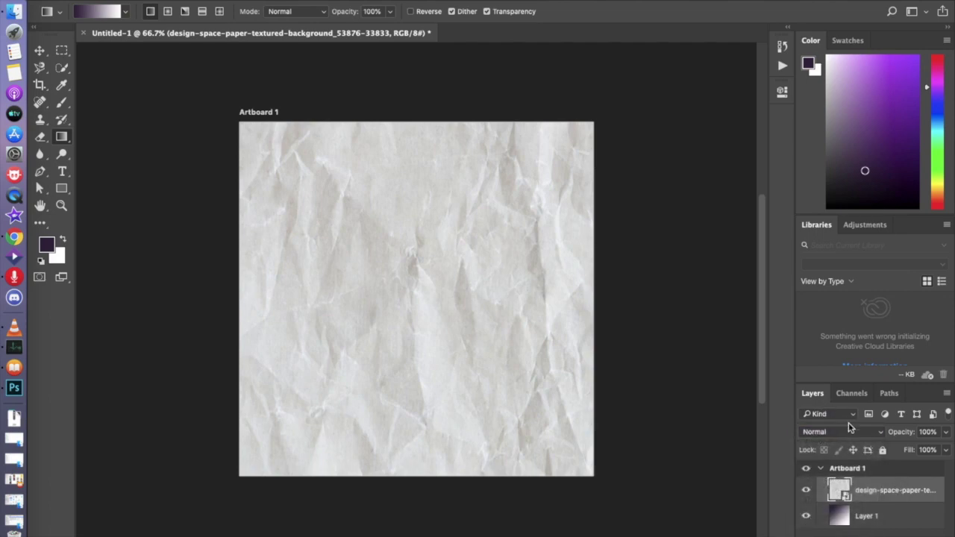
{"action": "left_click", "coordinate": [853, 434]}
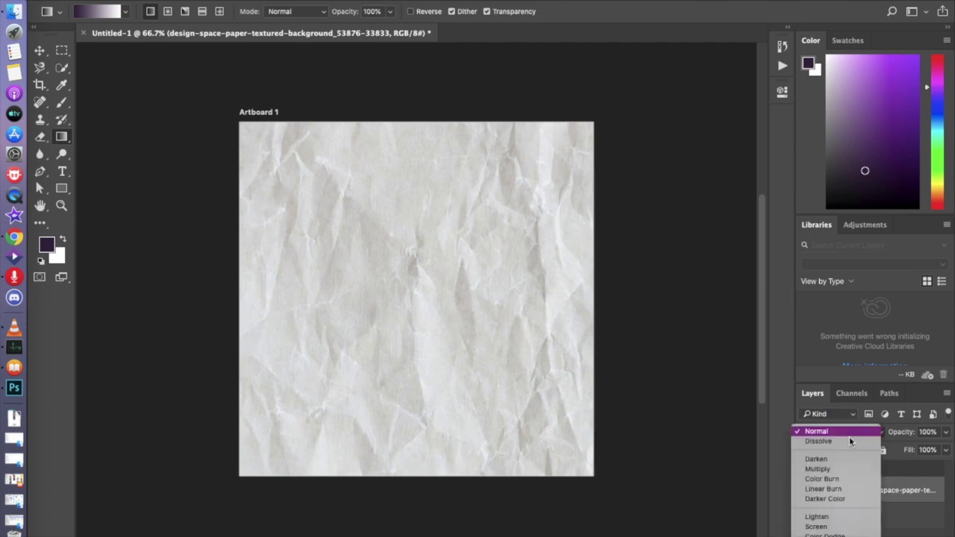
{"action": "left_click", "coordinate": [835, 478]}
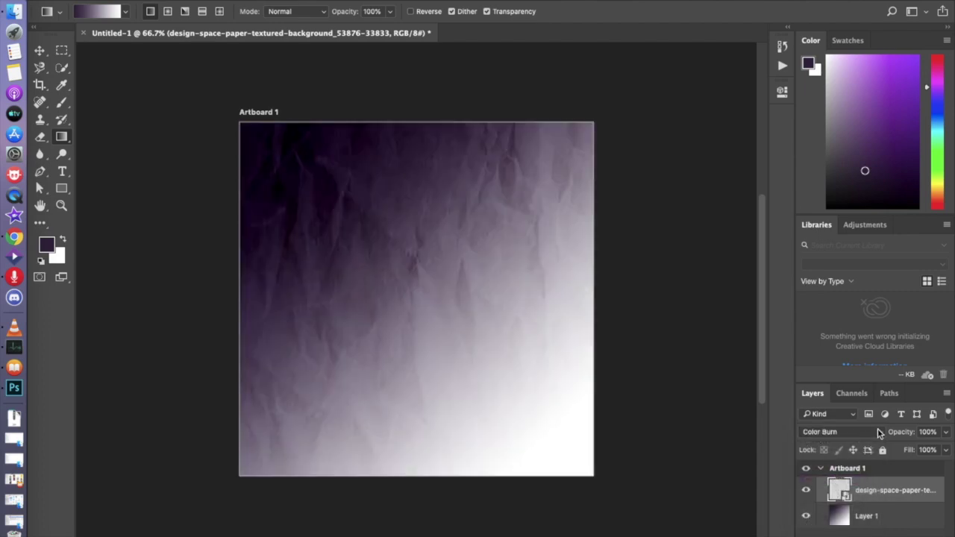
Lower the paper layer's opacity to about 46%, then select Layer 1.
{"action": "left_click", "coordinate": [945, 431]}
{"action": "left_click_drag", "start_coordinate": [930, 450], "coordinate": [901, 456]}
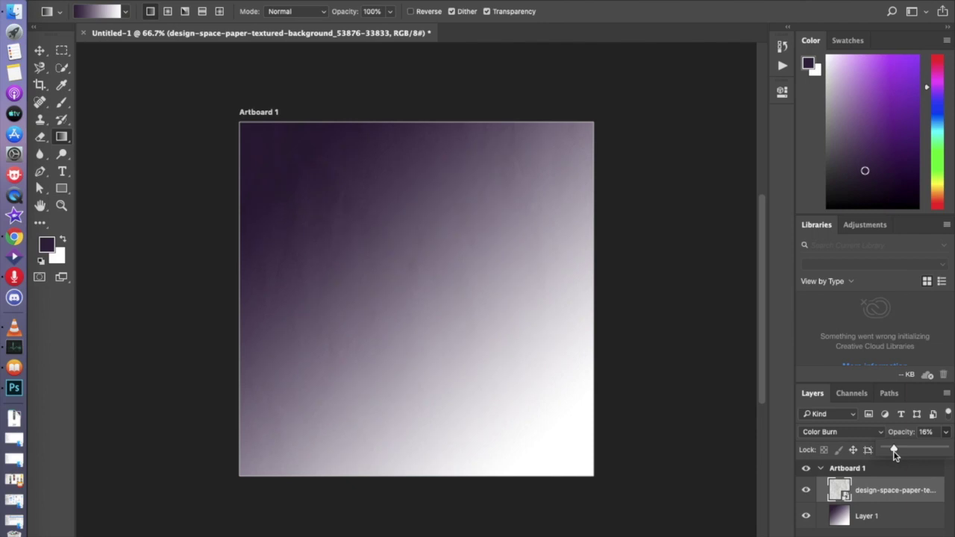
{"action": "left_click_drag", "start_coordinate": [899, 451], "coordinate": [898, 453]}
{"action": "left_click_drag", "start_coordinate": [898, 449], "coordinate": [909, 451]}
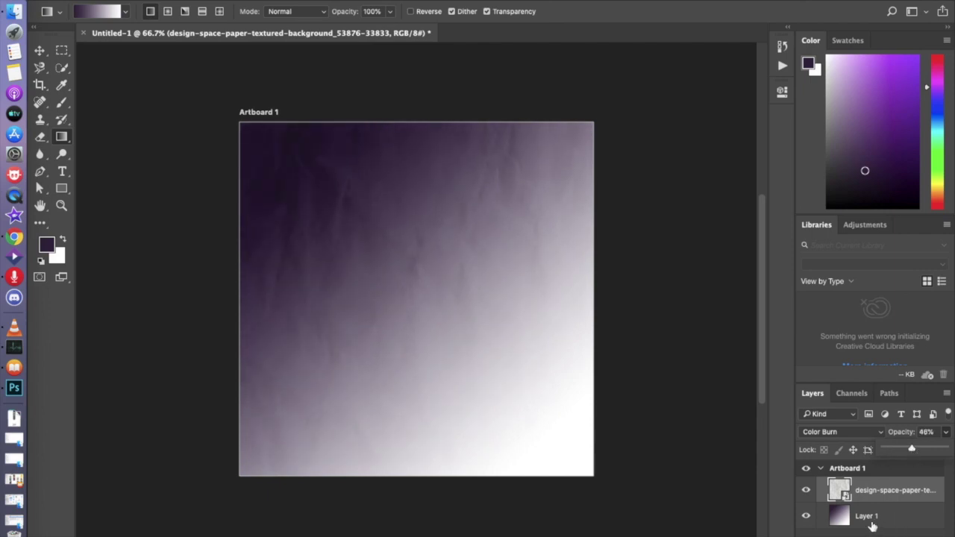
{"action": "left_click", "coordinate": [865, 517]}
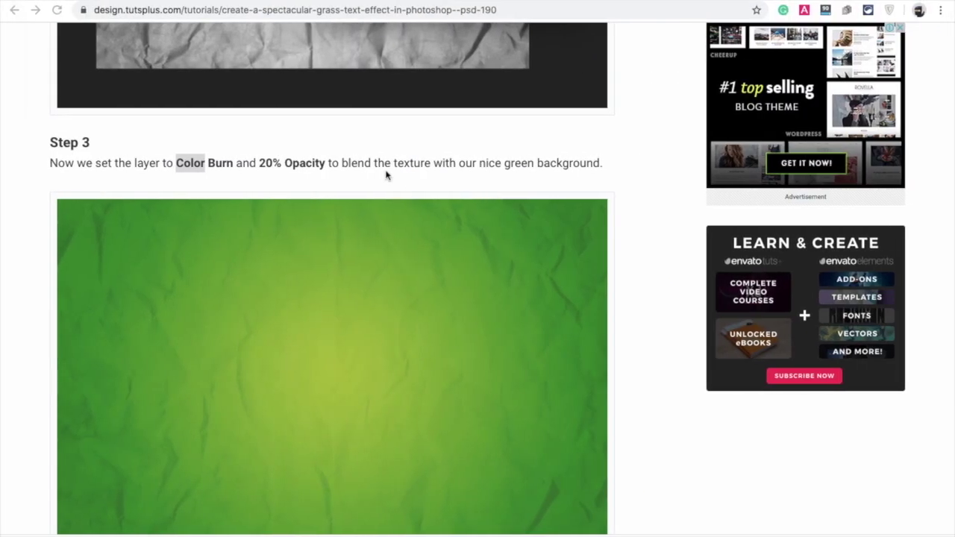
Scroll to the tutorial's Step 1 and copy the hex code adbf41.
{"action": "scroll", "coordinate": [384, 175], "scroll_direction": "up", "scroll_amount": 4}
{"action": "scroll", "coordinate": [385, 176], "scroll_direction": "up", "scroll_amount": 6}
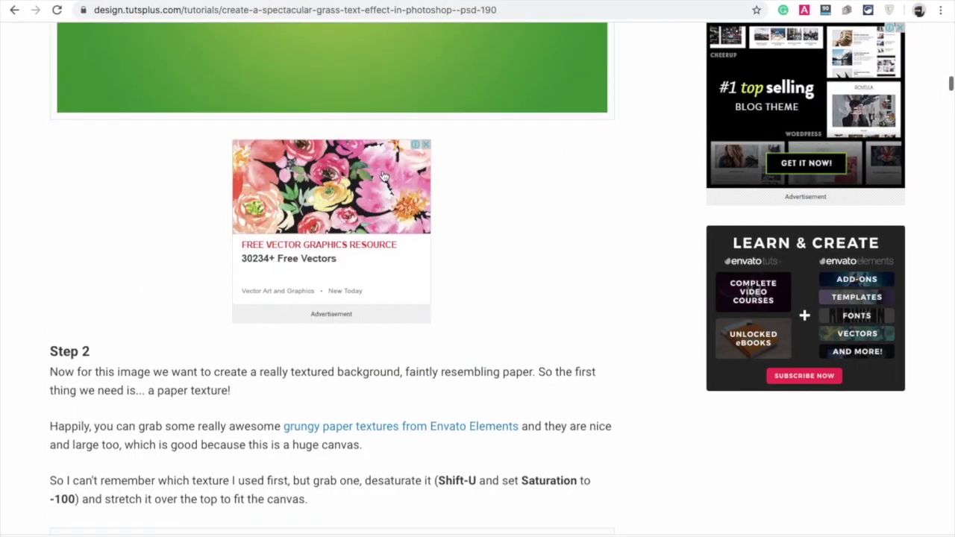
{"action": "scroll", "coordinate": [450, 186], "scroll_direction": "down", "scroll_amount": 3}
{"action": "scroll", "coordinate": [498, 269], "scroll_direction": "up", "scroll_amount": 8}
{"action": "scroll", "coordinate": [498, 269], "scroll_direction": "up", "scroll_amount": 1}
{"action": "double_click", "coordinate": [592, 195]}
{"action": "key", "text": "super+c"}
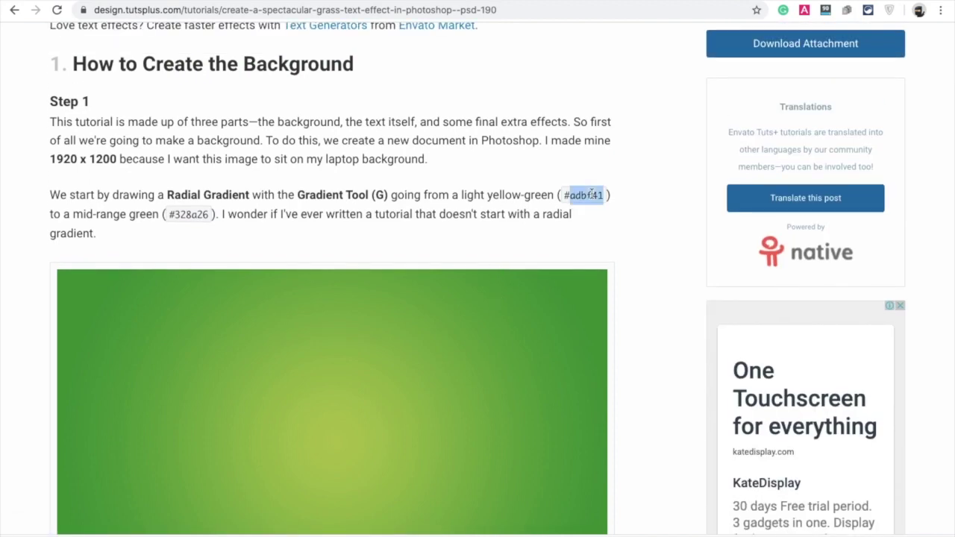
{"action": "key", "text": "super+Tab"}
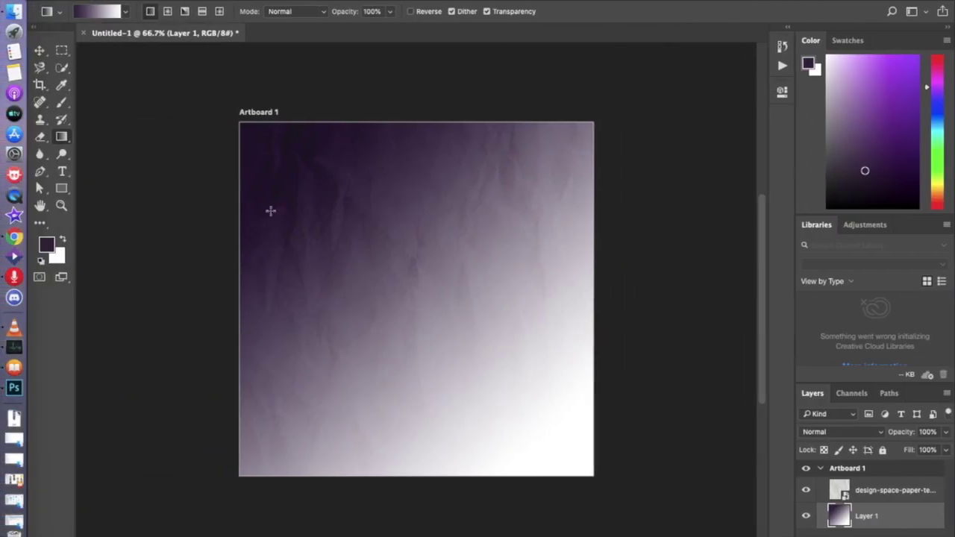
Set the gradient's starting colour stop to yellow-green #adbf41.
{"action": "left_click", "coordinate": [98, 11]}
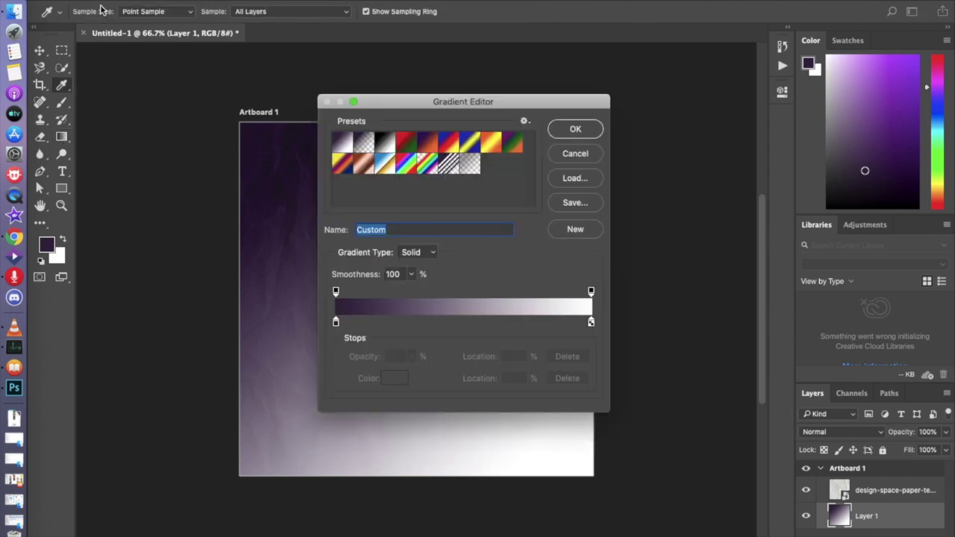
{"action": "left_click", "coordinate": [336, 323]}
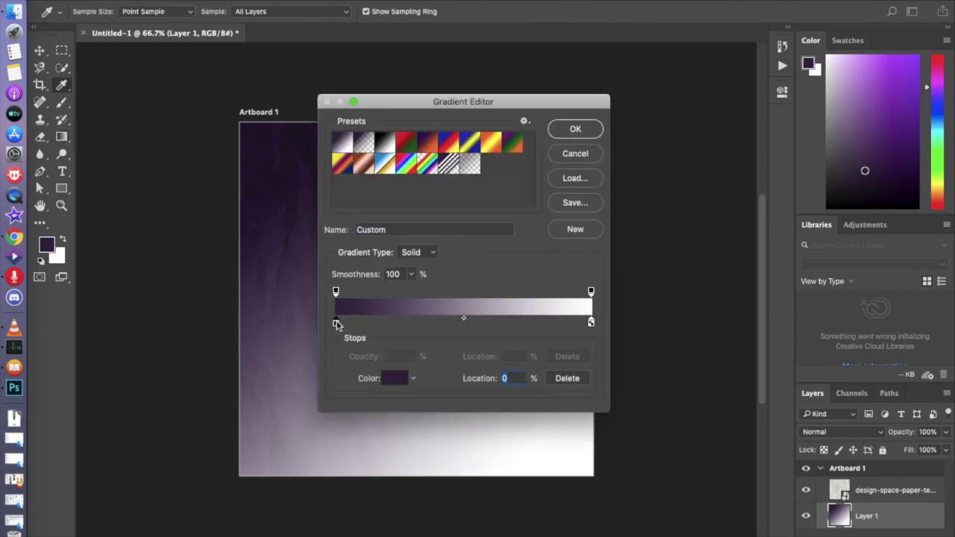
{"action": "left_click", "coordinate": [396, 379]}
{"action": "double_click", "coordinate": [733, 354]}
{"action": "key", "text": "super+v"}
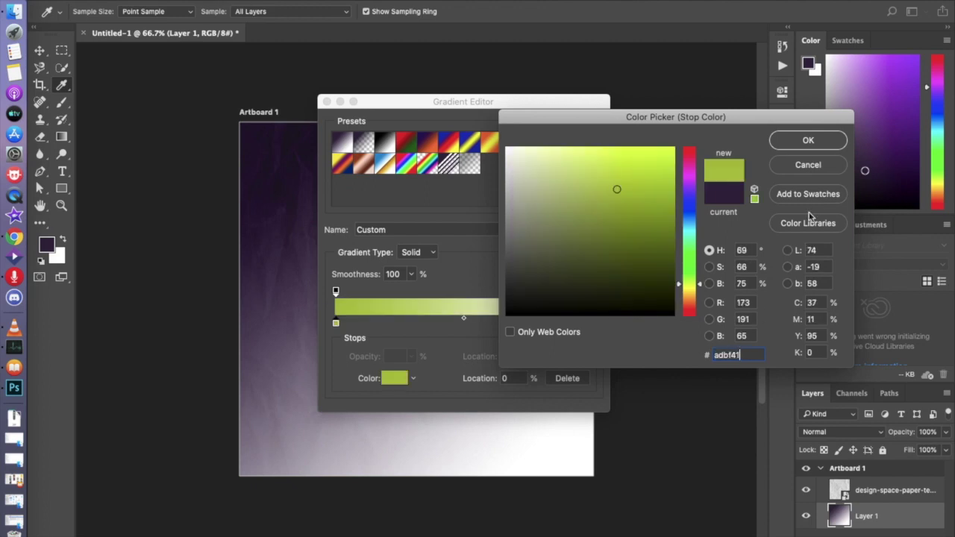
{"action": "left_click", "coordinate": [809, 140]}
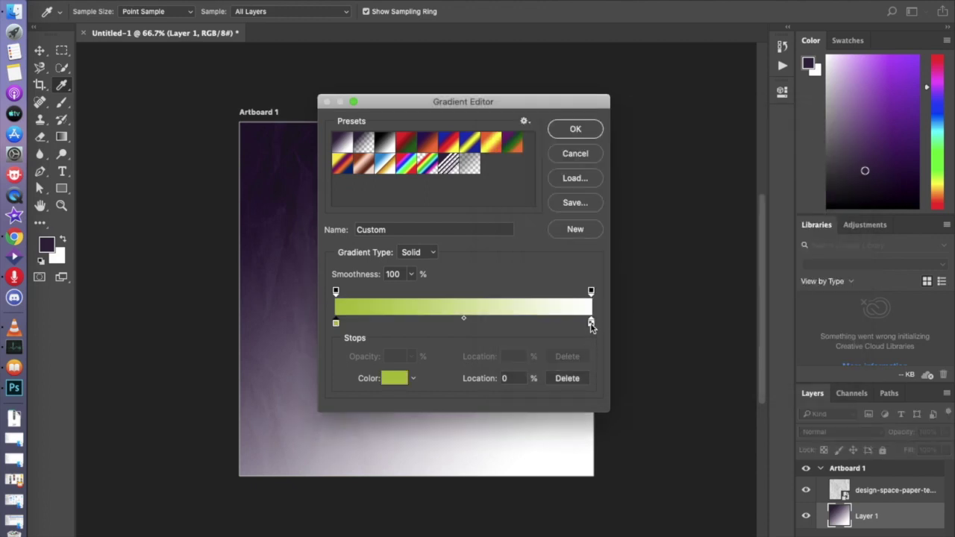
Set the gradient's end stop to green #328a26, copied from the tutorial, and accept the gradient.
{"action": "left_click", "coordinate": [591, 322]}
{"action": "left_click", "coordinate": [395, 379]}
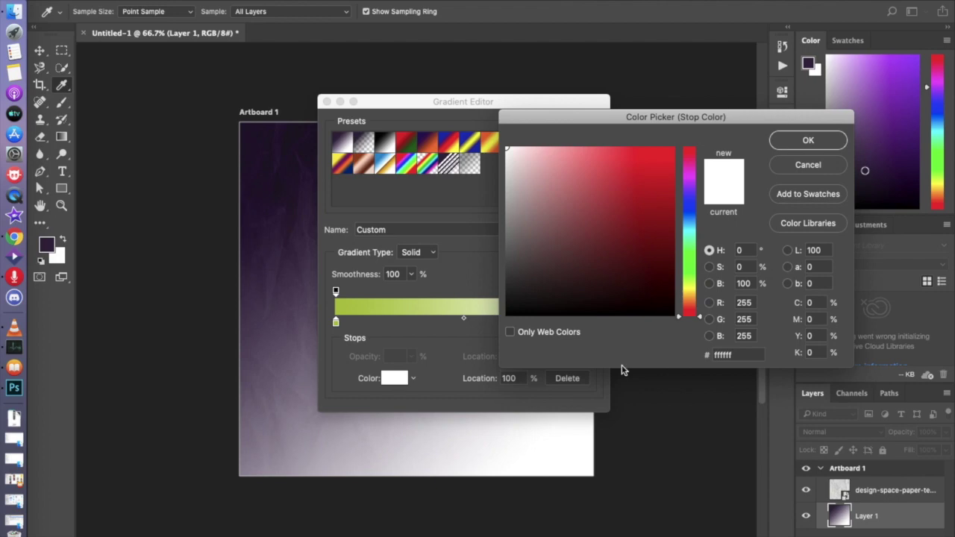
{"action": "key", "text": "super+Tab"}
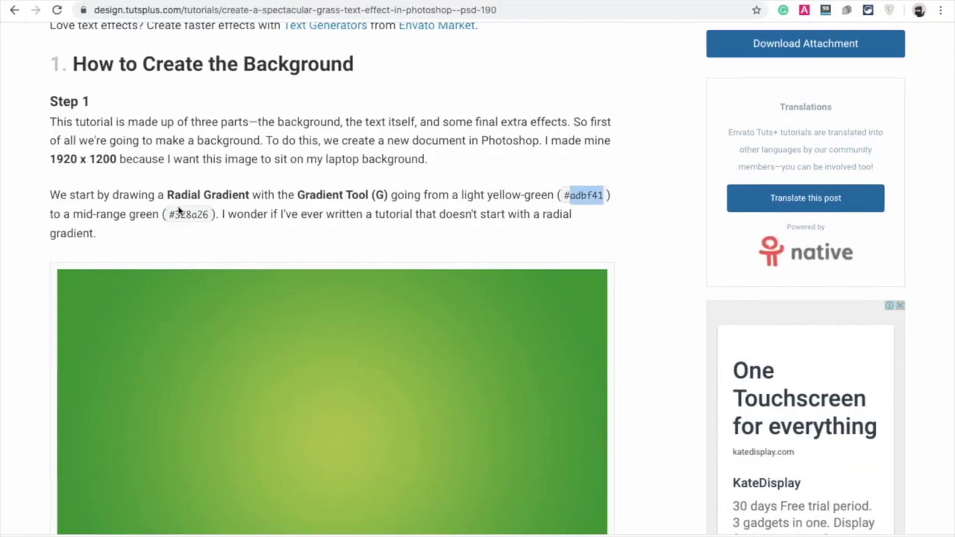
{"action": "left_click_drag", "start_coordinate": [176, 214], "coordinate": [209, 214]}
{"action": "key", "text": "super+c"}
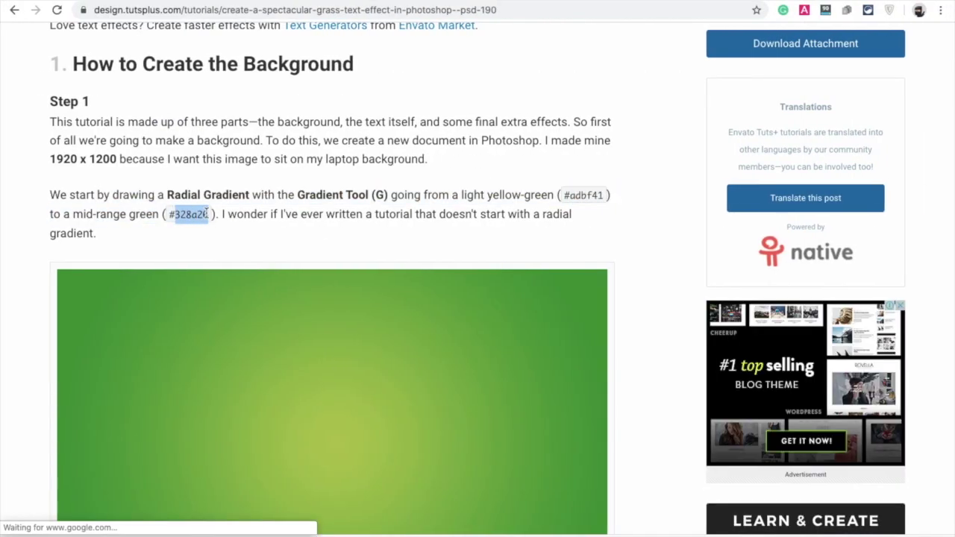
{"action": "key", "text": "super+Tab"}
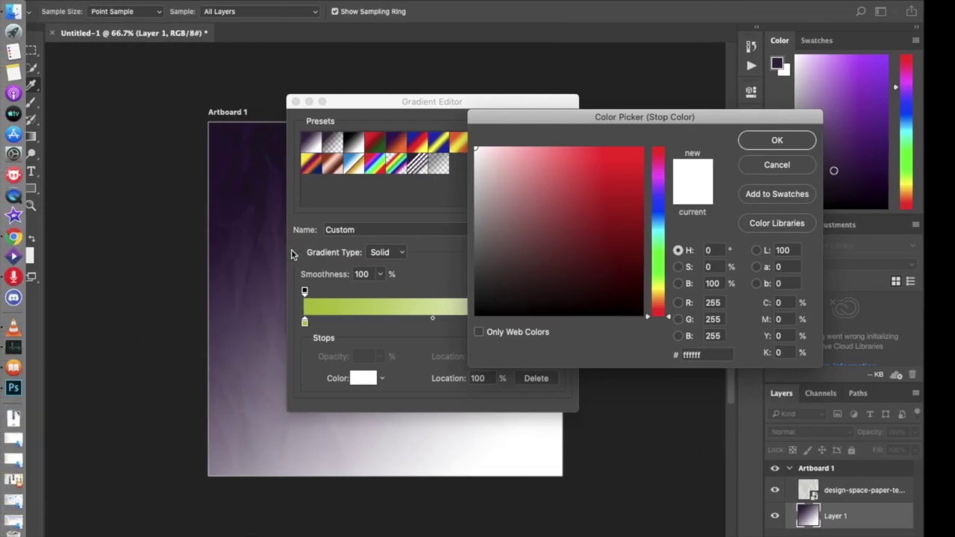
{"action": "double_click", "coordinate": [724, 355]}
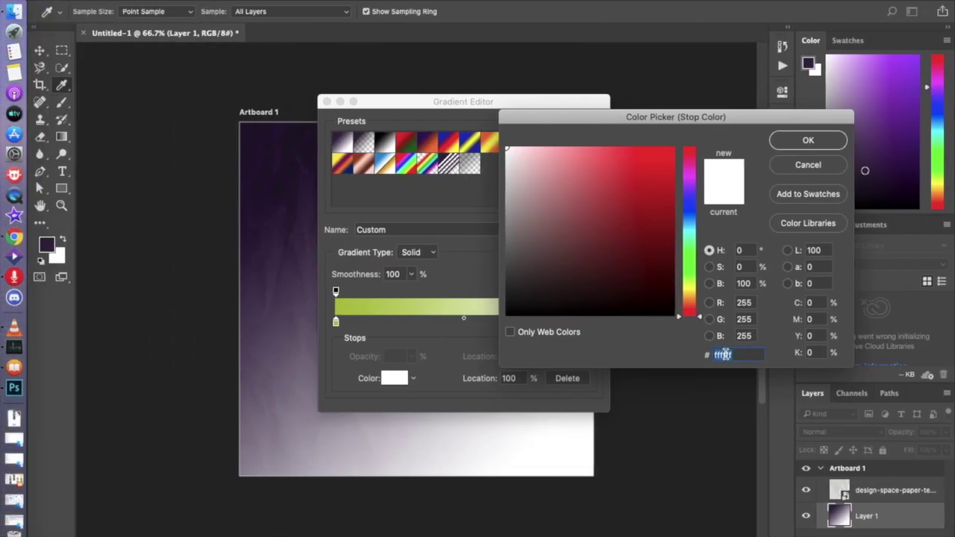
{"action": "key", "text": "super+v"}
{"action": "left_click", "coordinate": [829, 142]}
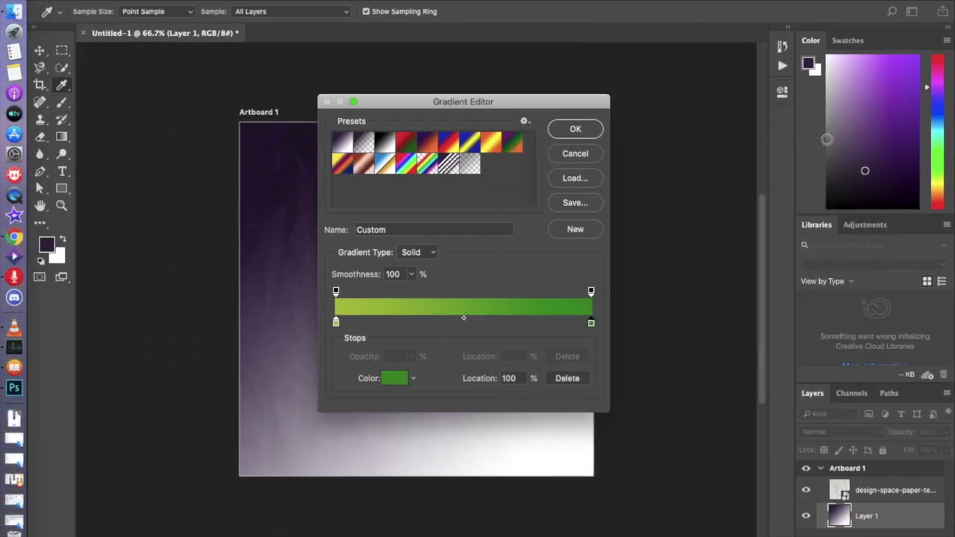
{"action": "left_click", "coordinate": [575, 133]}
Fill Layer 1 with the gradient running diagonally from bottom-left to top-right.
{"action": "left_click_drag", "start_coordinate": [294, 166], "coordinate": [420, 310]}
{"action": "mouse_move", "coordinate": [469, 360]}
{"action": "left_mouse_down"}
{"action": "mouse_move", "coordinate": [337, 230]}
{"action": "mouse_move", "coordinate": [456, 354]}
{"action": "left_mouse_up"}
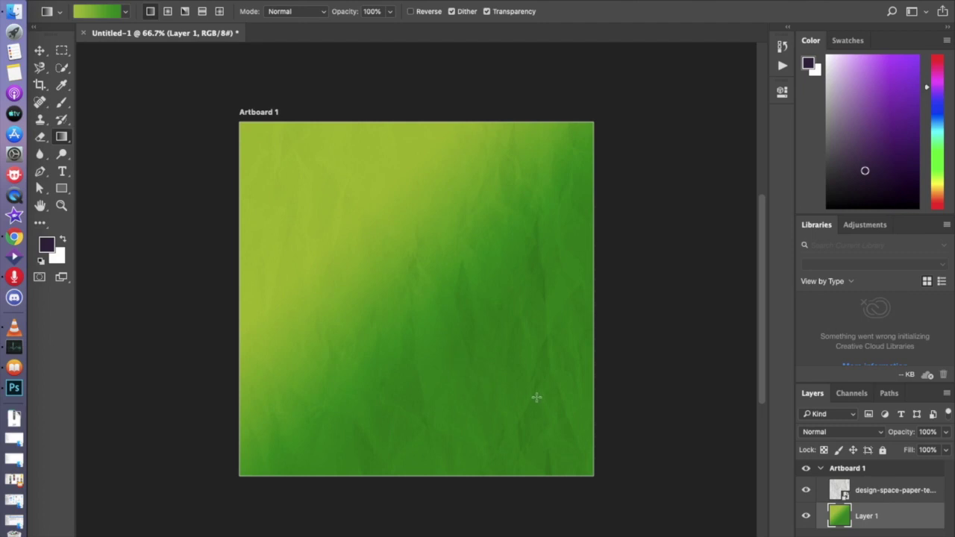
{"action": "left_click_drag", "start_coordinate": [517, 389], "coordinate": [299, 203]}
{"action": "left_click_drag", "start_coordinate": [305, 356], "coordinate": [532, 196]}
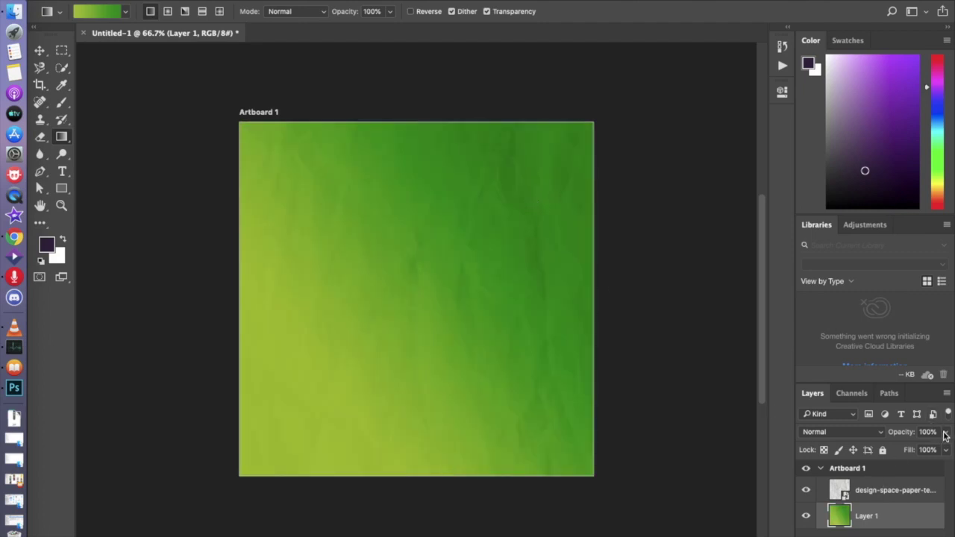
Raise the crumpled paper texture layer's opacity to 99%.
{"action": "left_click", "coordinate": [878, 497]}
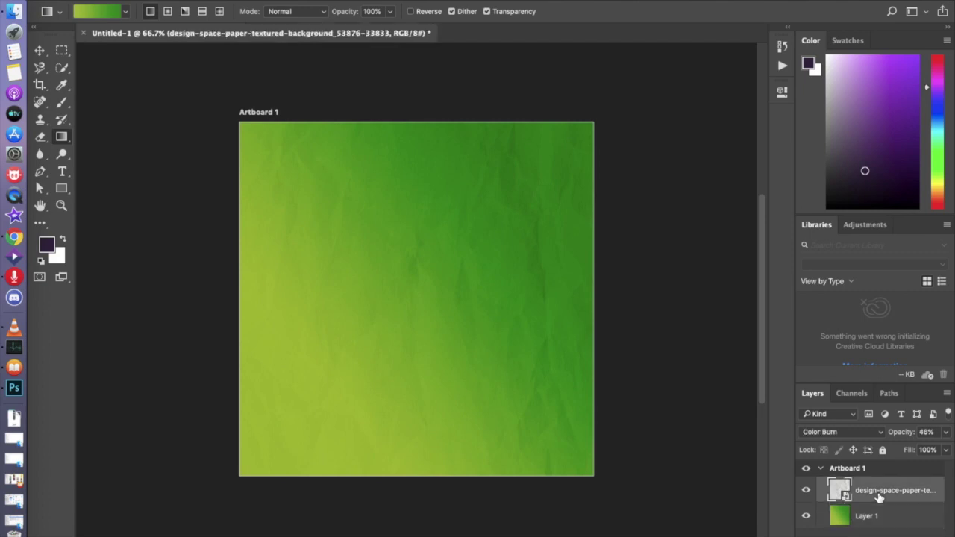
{"action": "left_click", "coordinate": [946, 432]}
{"action": "left_click_drag", "start_coordinate": [916, 450], "coordinate": [946, 452]}
{"action": "left_click_drag", "start_coordinate": [921, 452], "coordinate": [947, 452]}
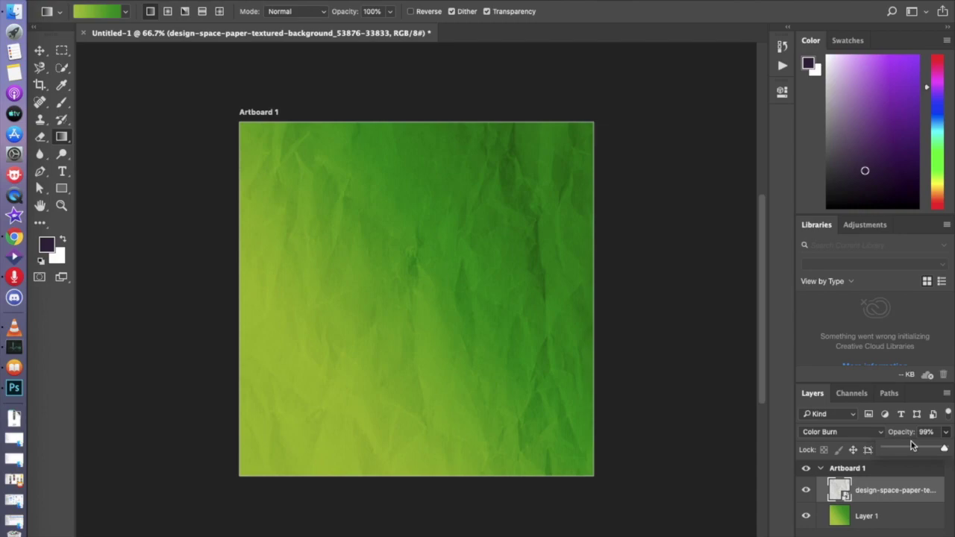
{"action": "scroll", "coordinate": [655, 384], "scroll_direction": "down", "scroll_amount": 3}
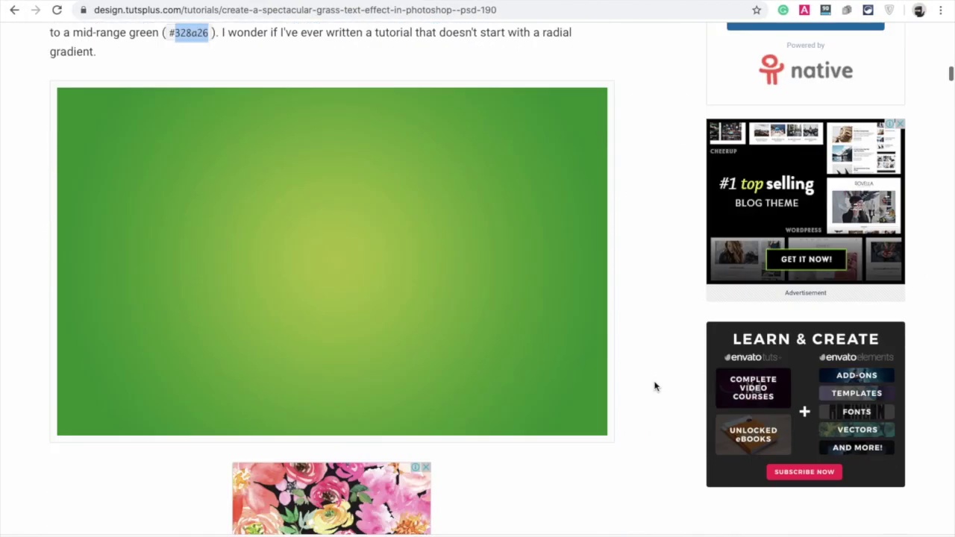
{"action": "scroll", "coordinate": [654, 385], "scroll_direction": "down", "scroll_amount": 5}
{"action": "scroll", "coordinate": [655, 385], "scroll_direction": "down", "scroll_amount": 5}
{"action": "scroll", "coordinate": [655, 384], "scroll_direction": "down", "scroll_amount": 5}
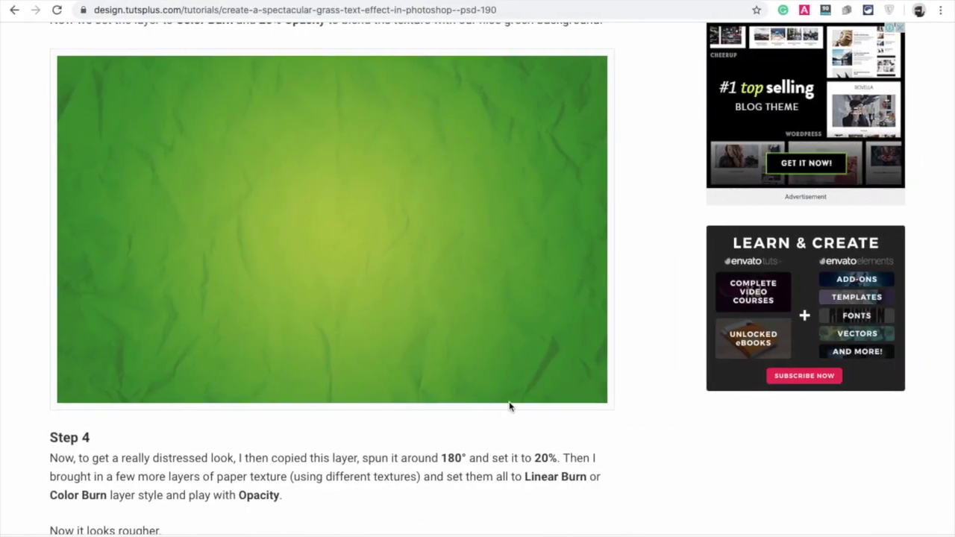
{"action": "scroll", "coordinate": [512, 405], "scroll_direction": "down", "scroll_amount": 5}
{"action": "scroll", "coordinate": [510, 408], "scroll_direction": "down", "scroll_amount": 1}
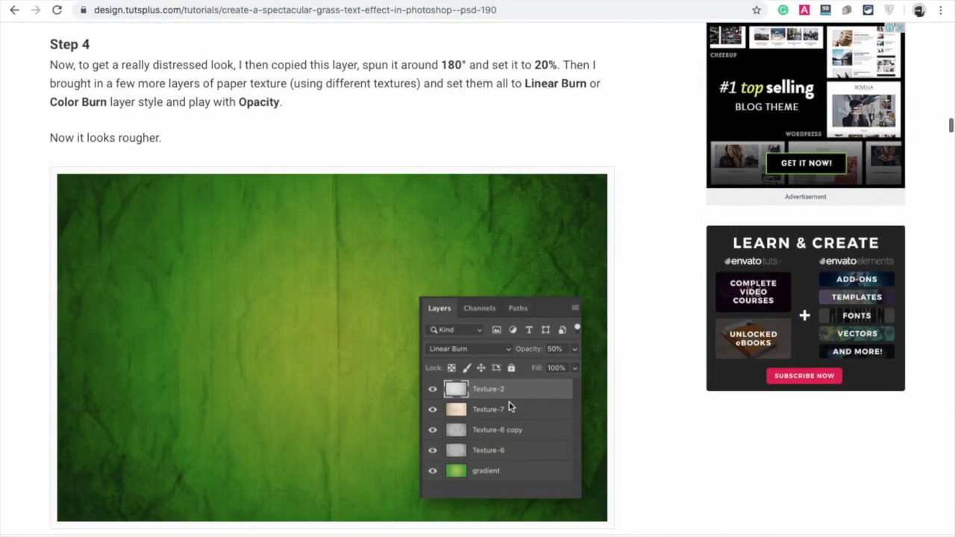
{"action": "scroll", "coordinate": [509, 407], "scroll_direction": "down", "scroll_amount": 5}
{"action": "scroll", "coordinate": [509, 406], "scroll_direction": "down", "scroll_amount": 2}
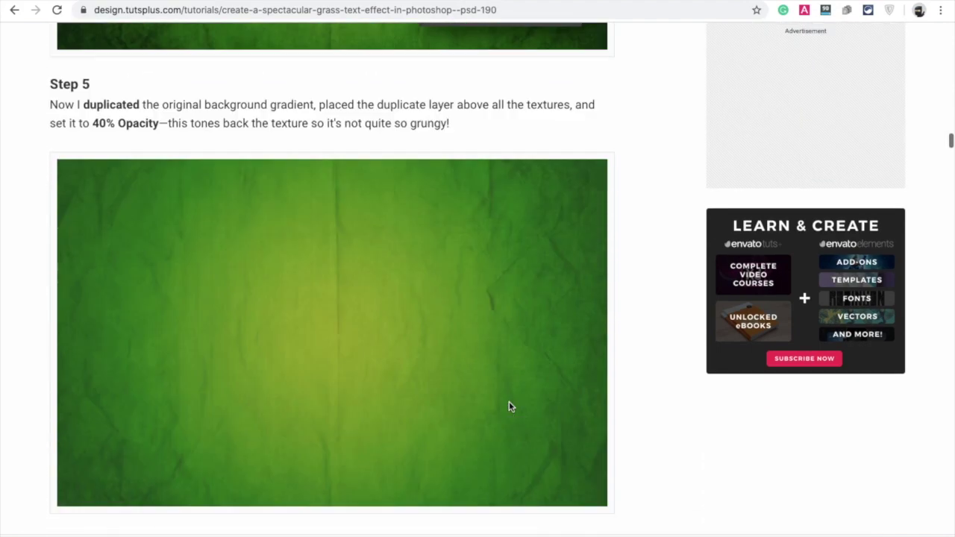
{"action": "scroll", "coordinate": [509, 406], "scroll_direction": "up", "scroll_amount": 3}
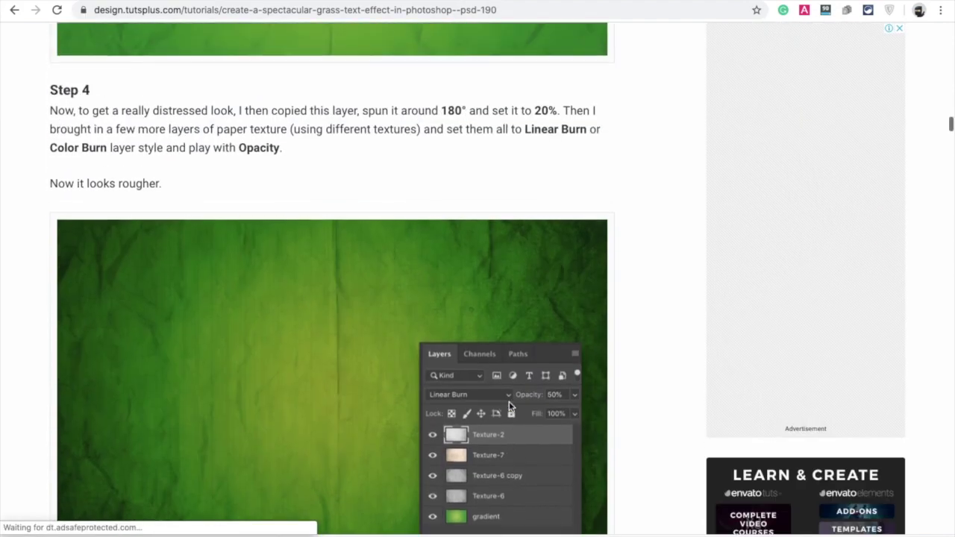
{"action": "scroll", "coordinate": [369, 217], "scroll_direction": "down", "scroll_amount": 1}
{"action": "scroll", "coordinate": [369, 217], "scroll_direction": "down", "scroll_amount": 10}
{"action": "scroll", "coordinate": [370, 217], "scroll_direction": "down", "scroll_amount": 5}
{"action": "scroll", "coordinate": [369, 217], "scroll_direction": "down", "scroll_amount": 1}
{"action": "scroll", "coordinate": [370, 218], "scroll_direction": "down", "scroll_amount": 4}
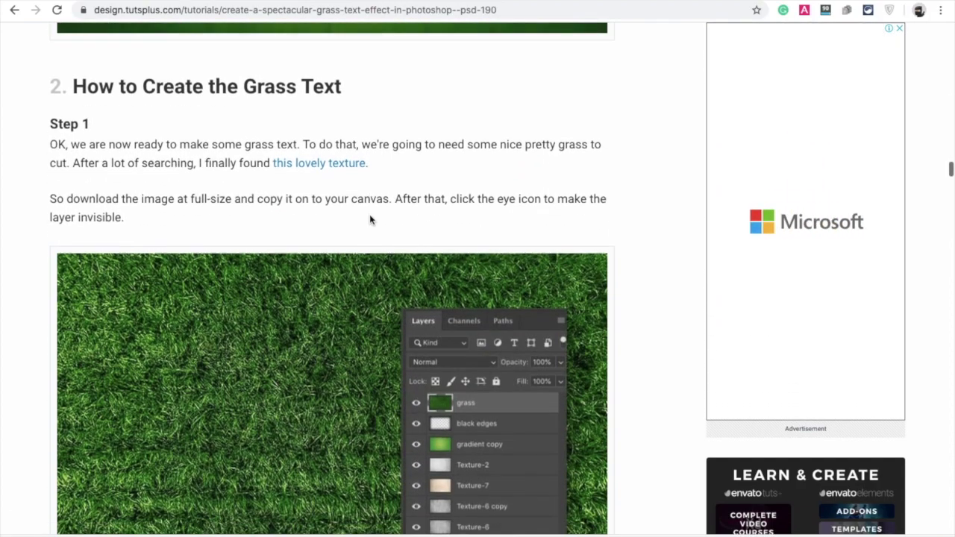
{"action": "scroll", "coordinate": [438, 235], "scroll_direction": "down", "scroll_amount": 6}
{"action": "scroll", "coordinate": [439, 234], "scroll_direction": "down", "scroll_amount": 4}
{"action": "scroll", "coordinate": [439, 234], "scroll_direction": "down", "scroll_amount": 2}
{"action": "scroll", "coordinate": [438, 235], "scroll_direction": "down", "scroll_amount": 6}
{"action": "scroll", "coordinate": [439, 234], "scroll_direction": "down", "scroll_amount": 5}
{"action": "scroll", "coordinate": [438, 234], "scroll_direction": "down", "scroll_amount": 6}
{"action": "scroll", "coordinate": [439, 235], "scroll_direction": "down", "scroll_amount": 2}
{"action": "scroll", "coordinate": [438, 234], "scroll_direction": "up", "scroll_amount": 1}
{"action": "scroll", "coordinate": [439, 235], "scroll_direction": "up", "scroll_amount": 10}
{"action": "scroll", "coordinate": [439, 234], "scroll_direction": "up", "scroll_amount": 8}
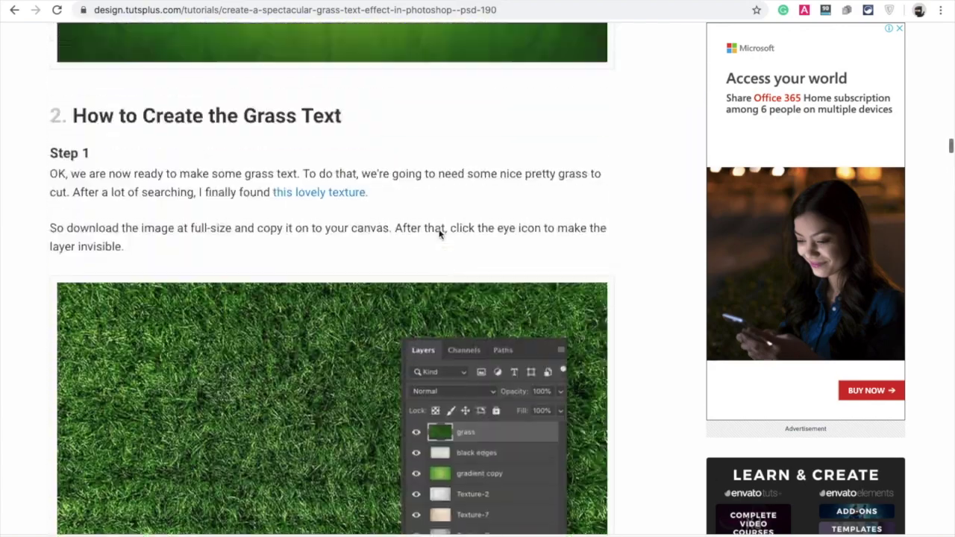
{"action": "scroll", "coordinate": [439, 234], "scroll_direction": "up", "scroll_amount": 8}
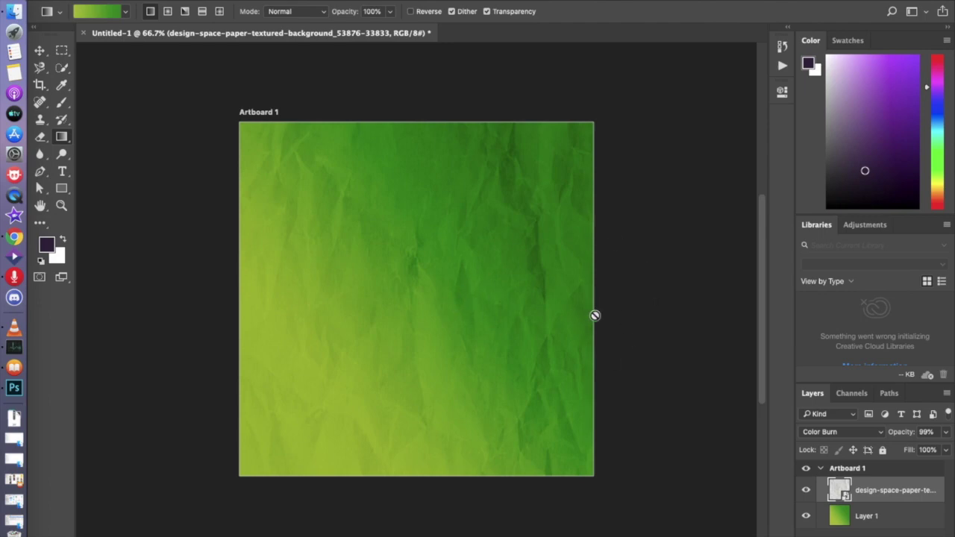
{"action": "scroll", "coordinate": [614, 312], "scroll_direction": "up", "scroll_amount": 4}
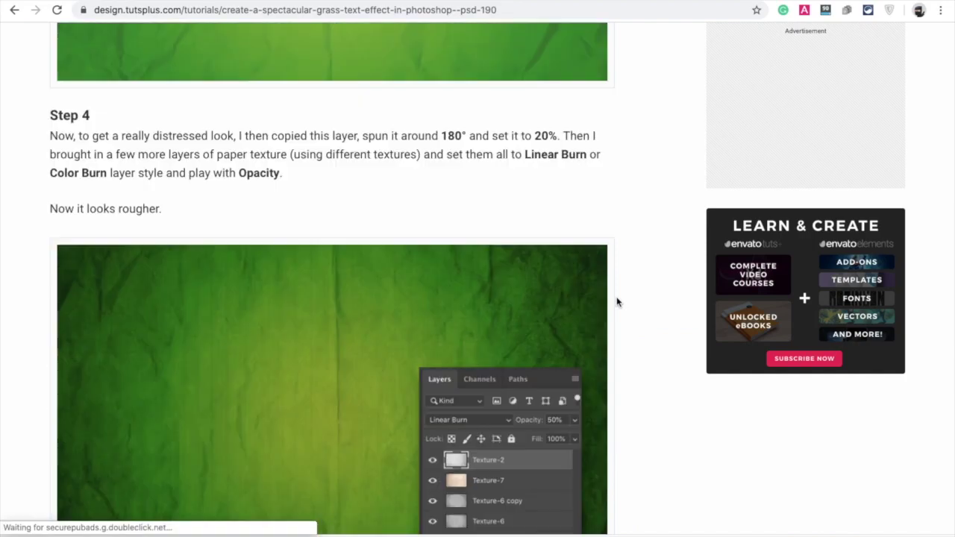
{"action": "scroll", "coordinate": [617, 303], "scroll_direction": "up", "scroll_amount": 10}
{"action": "scroll", "coordinate": [616, 302], "scroll_direction": "up", "scroll_amount": 2}
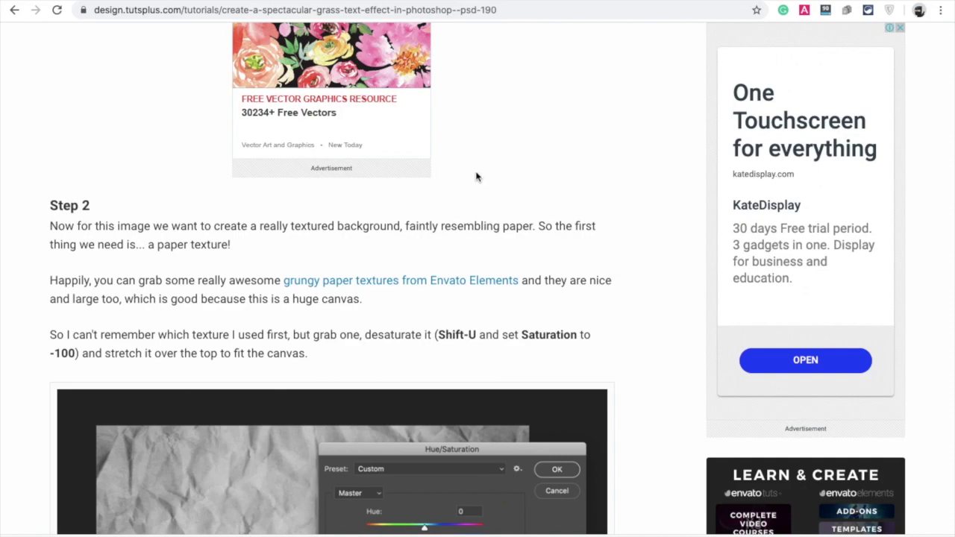
{"action": "scroll", "coordinate": [497, 200], "scroll_direction": "up", "scroll_amount": 10}
{"action": "scroll", "coordinate": [497, 200], "scroll_direction": "up", "scroll_amount": 5}
{"action": "scroll", "coordinate": [497, 200], "scroll_direction": "up", "scroll_amount": 5}
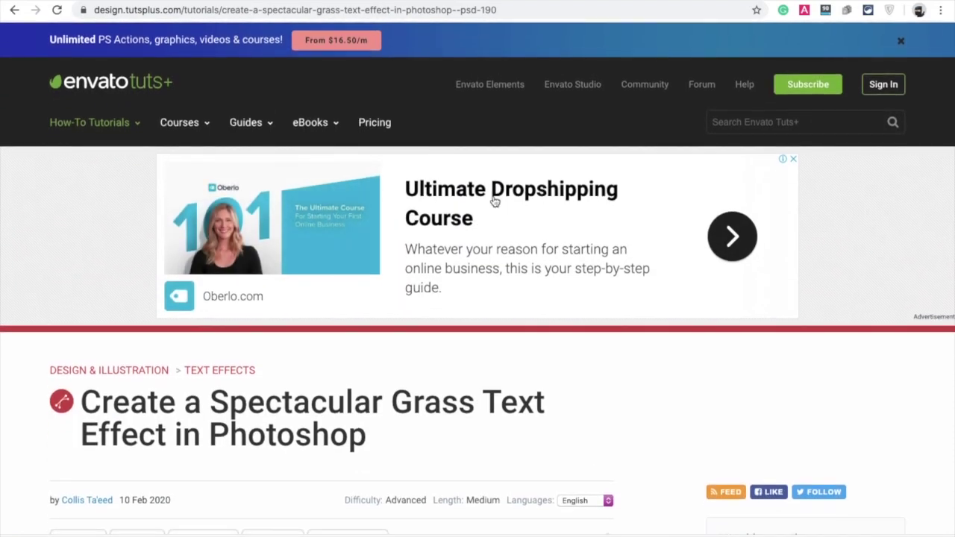
{"action": "scroll", "coordinate": [437, 279], "scroll_direction": "down", "scroll_amount": 4}
{"action": "scroll", "coordinate": [459, 418], "scroll_direction": "down", "scroll_amount": 6}
{"action": "scroll", "coordinate": [459, 418], "scroll_direction": "down", "scroll_amount": 1}
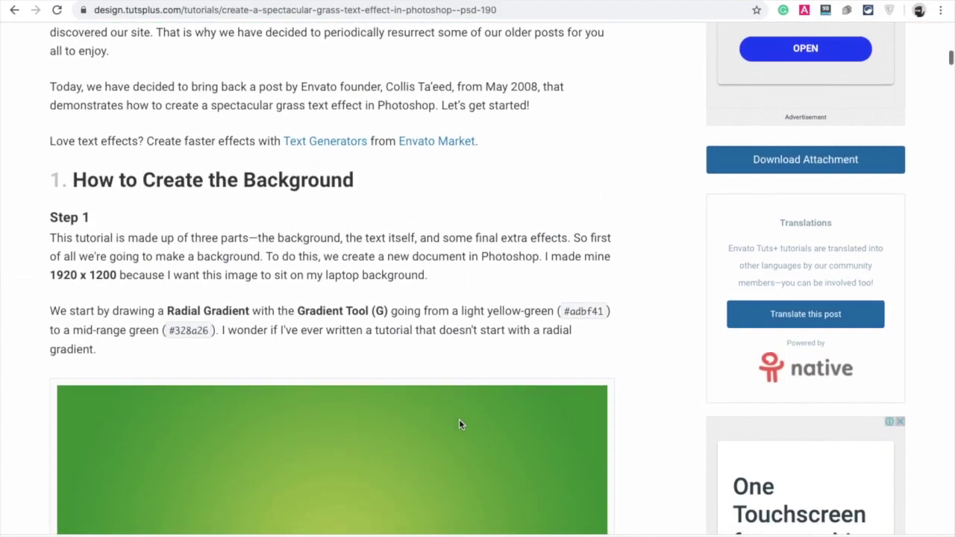